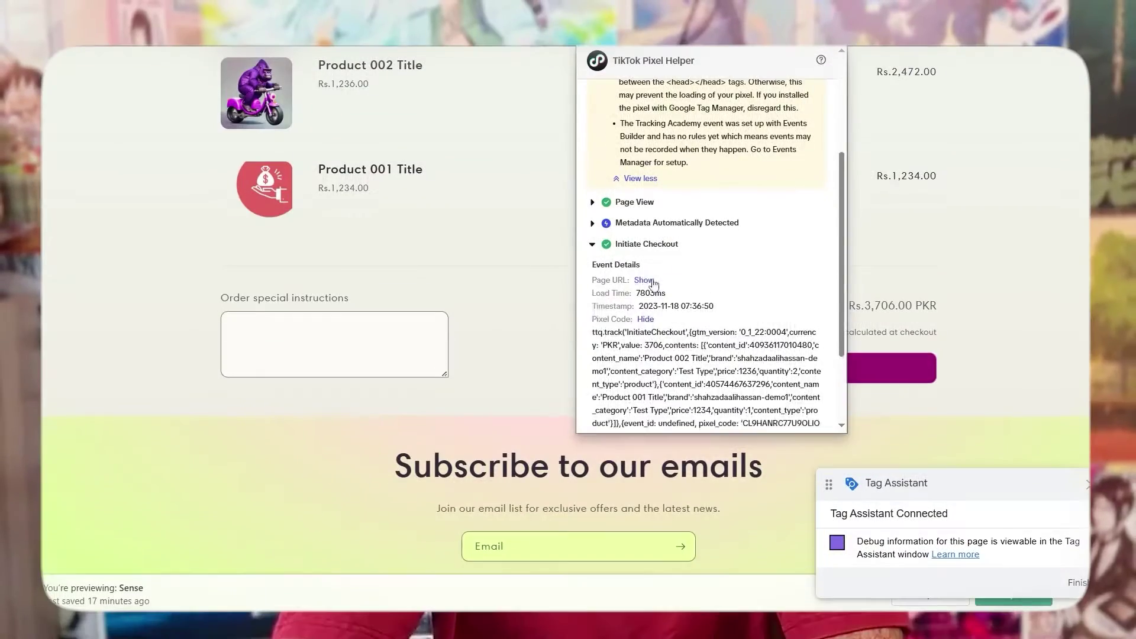
# Examine the Initiate Checkout event's page URL, parameters and contents in TikTok Pixel Helper
pyautogui.click(644, 281)
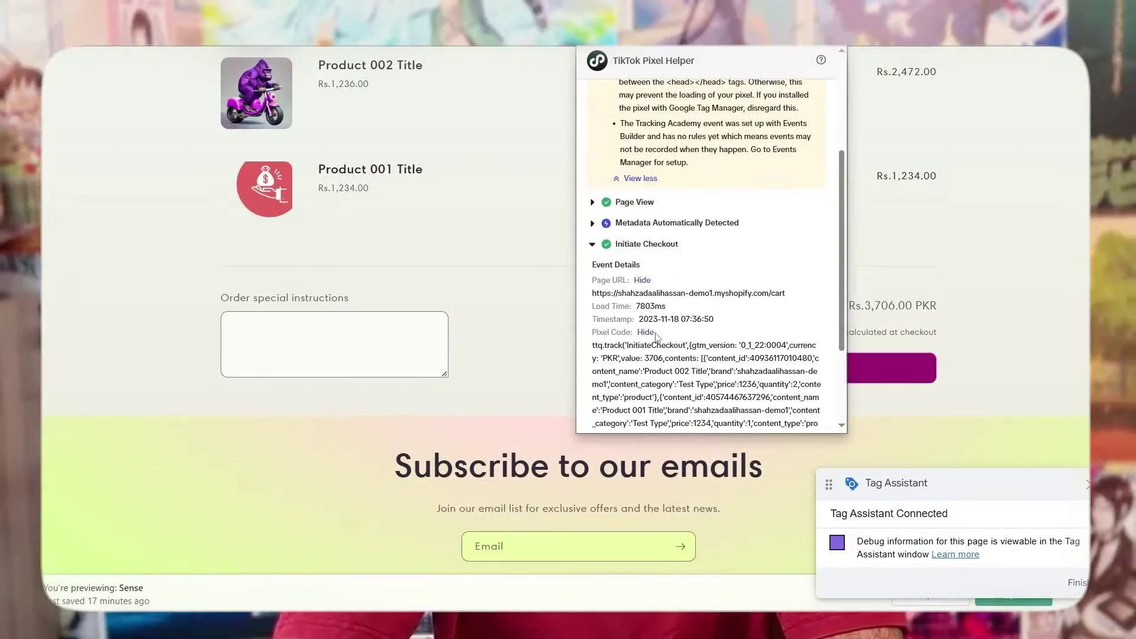
pyautogui.scroll(-3, 653, 283)
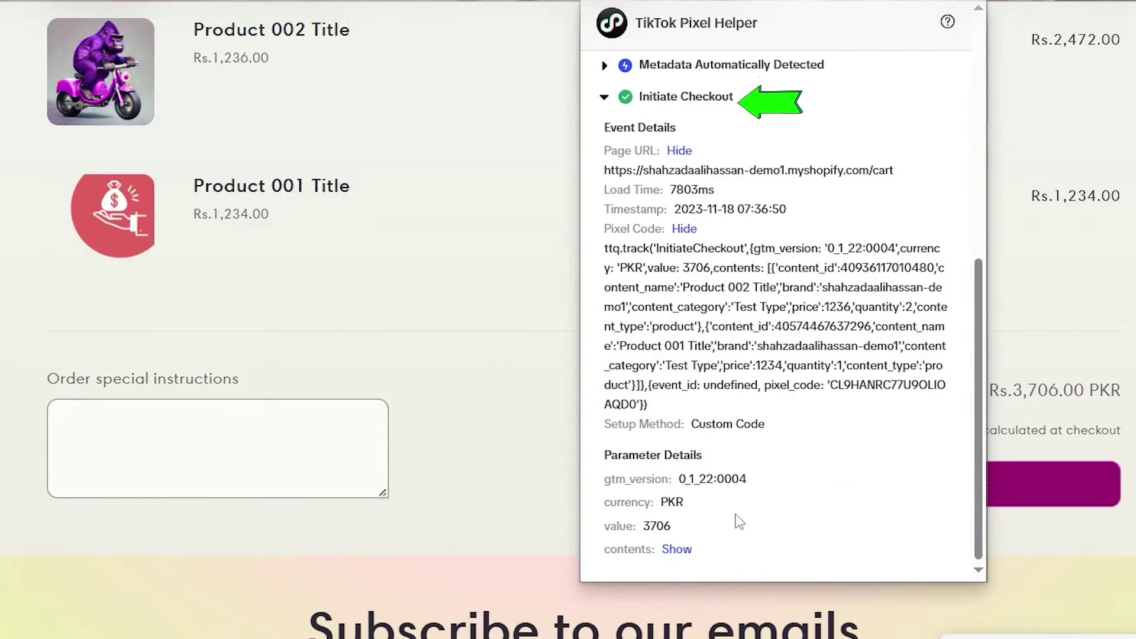
pyautogui.click(678, 558)
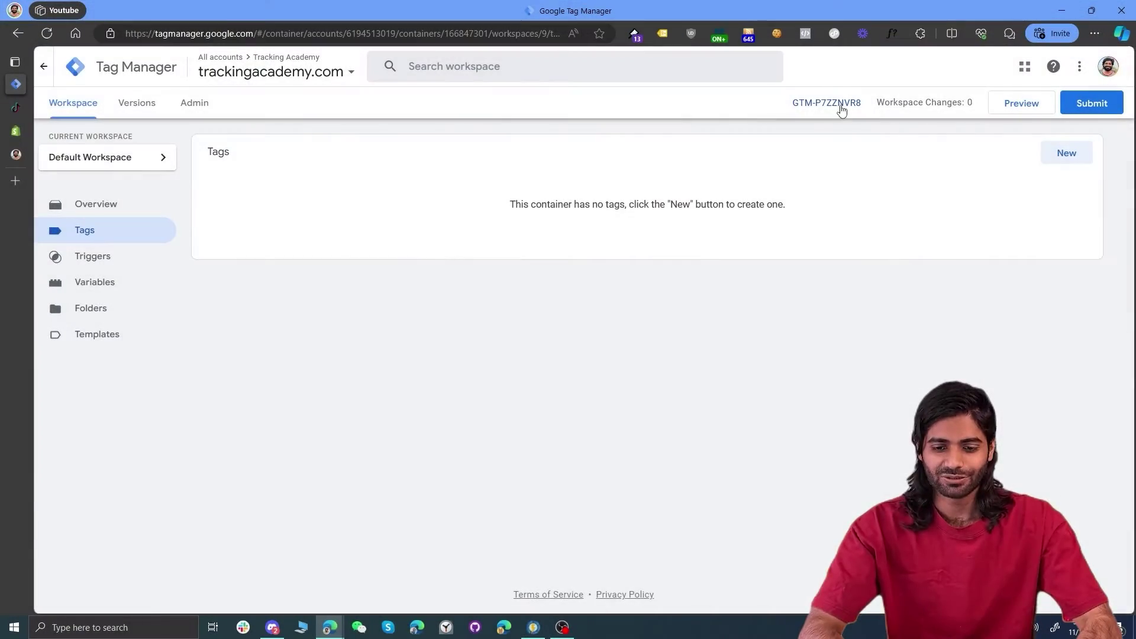
# Copy the Google Tag Manager head snippet, and open the code editor of the Sense theme in Shopify
pyautogui.click(841, 105)
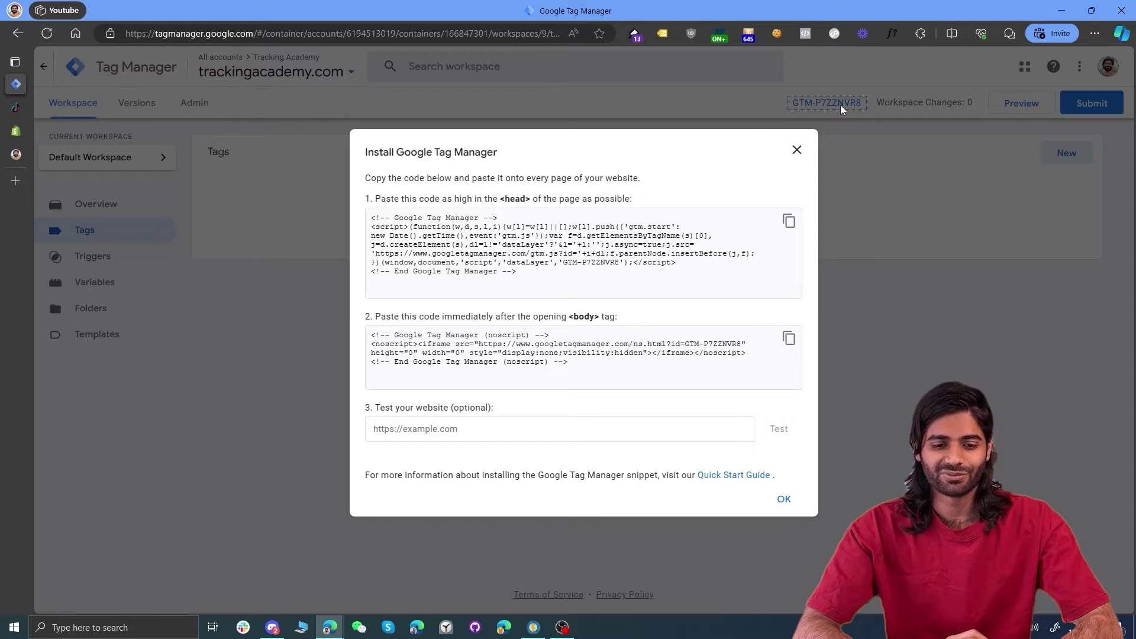
pyautogui.click(790, 222)
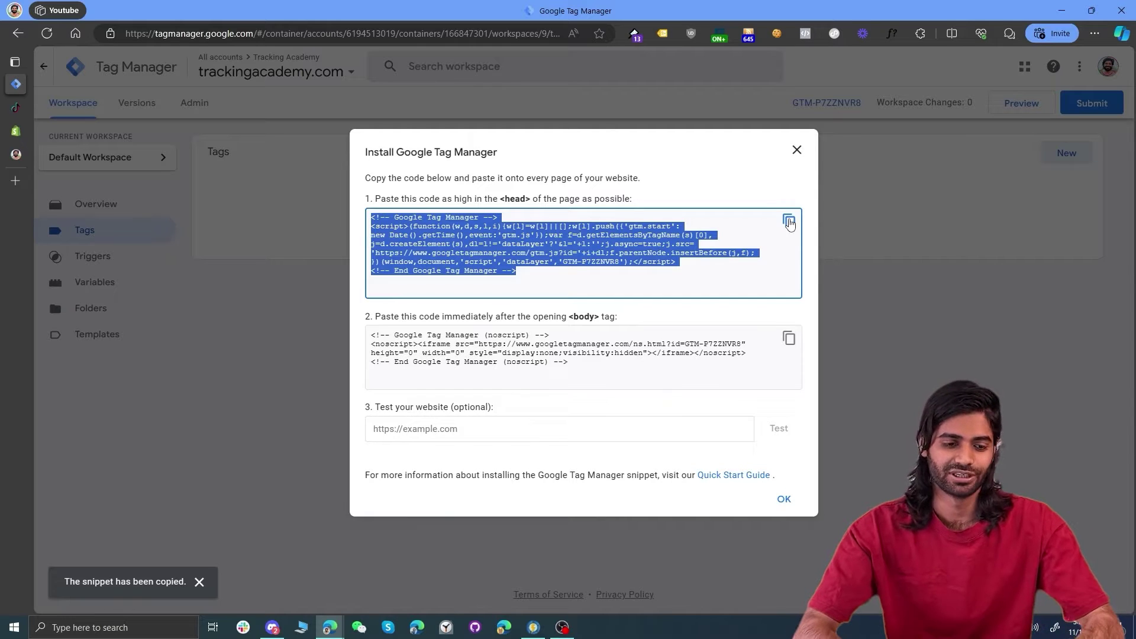
pyautogui.click(16, 131)
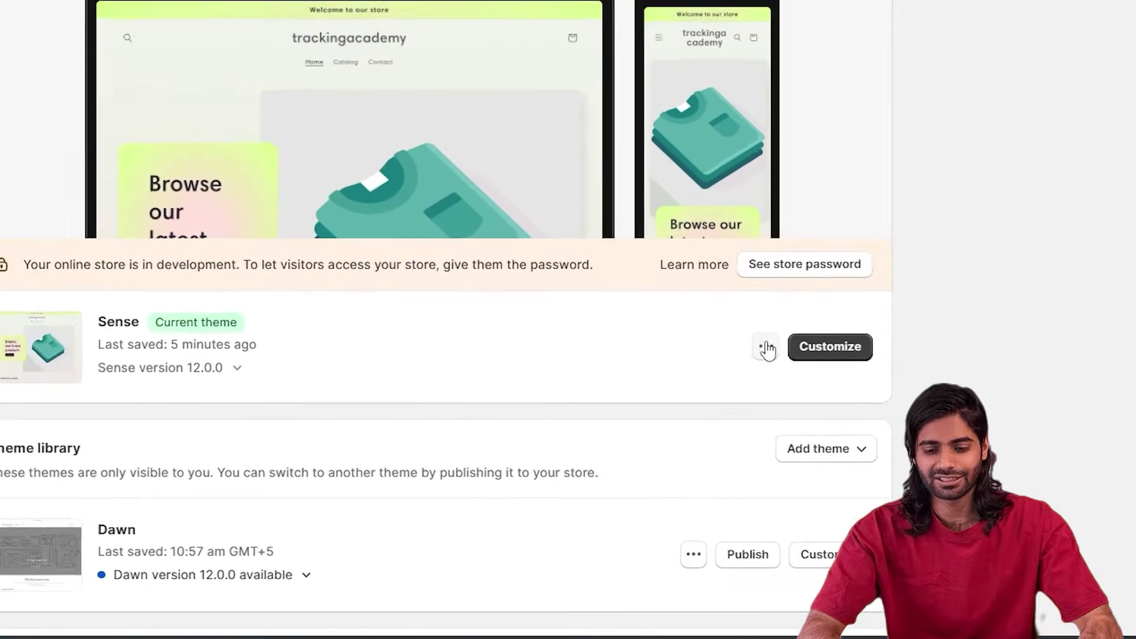
pyautogui.click(877, 422)
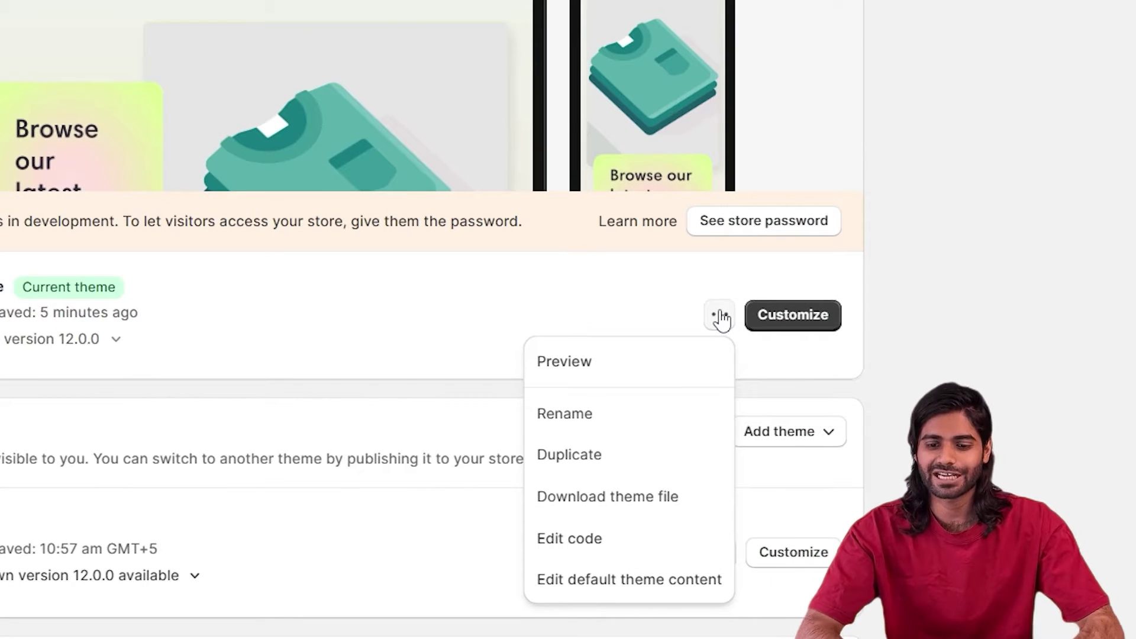
pyautogui.click(554, 541)
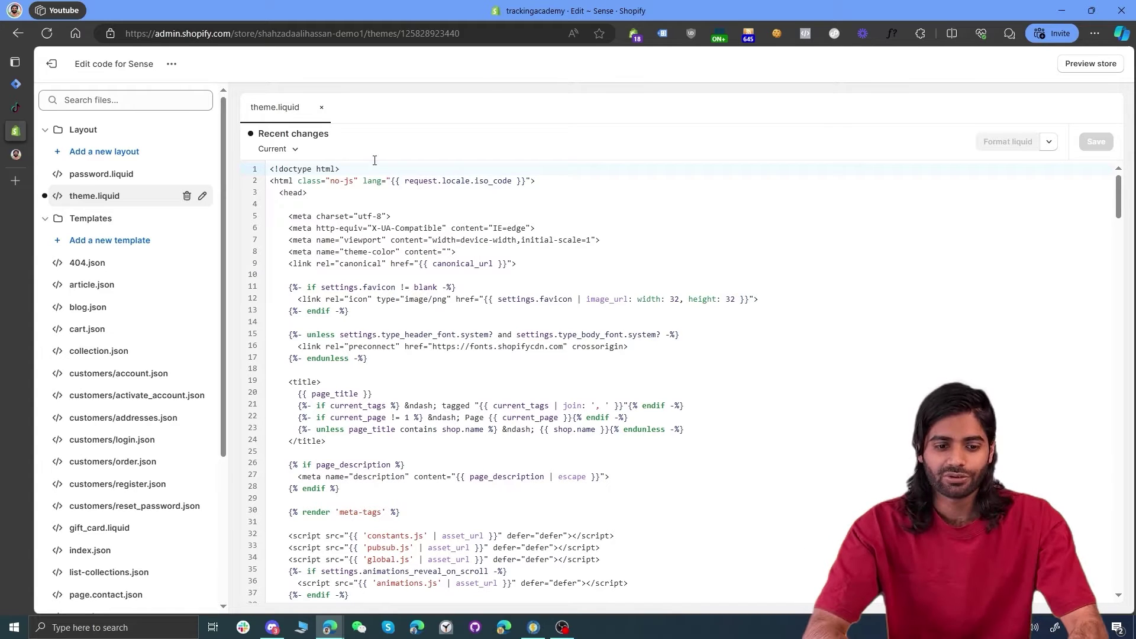
# Paste the copied Google Tag Manager snippet directly below the opening <head> tag in theme.liquid
pyautogui.click(294, 193)
pyautogui.click(292, 206)
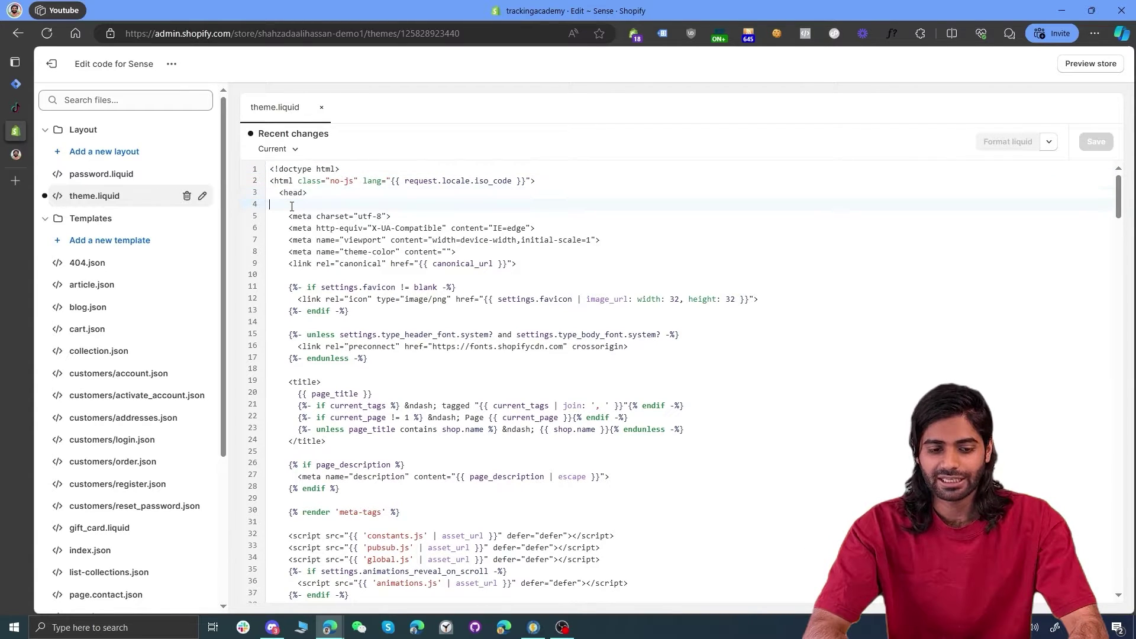
pyautogui.hotkey('ctrl', 'v')
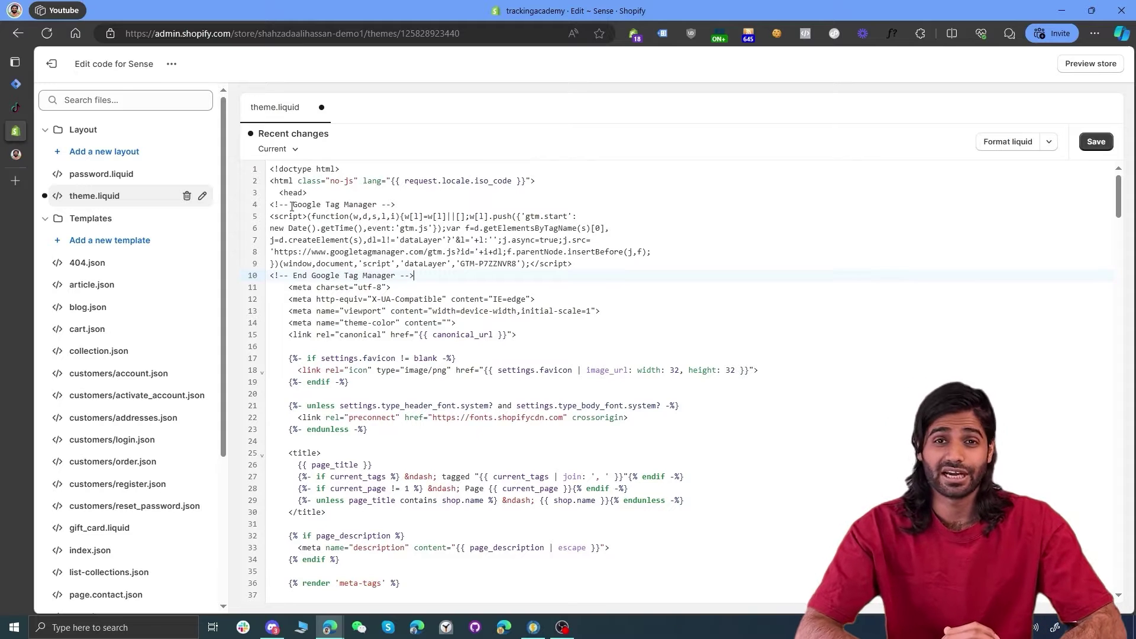
# Copy the noscript body snippet from Google Tag Manager, and find "<body" in Shopify's theme.liquid
pyautogui.click(15, 84)
pyautogui.click(789, 339)
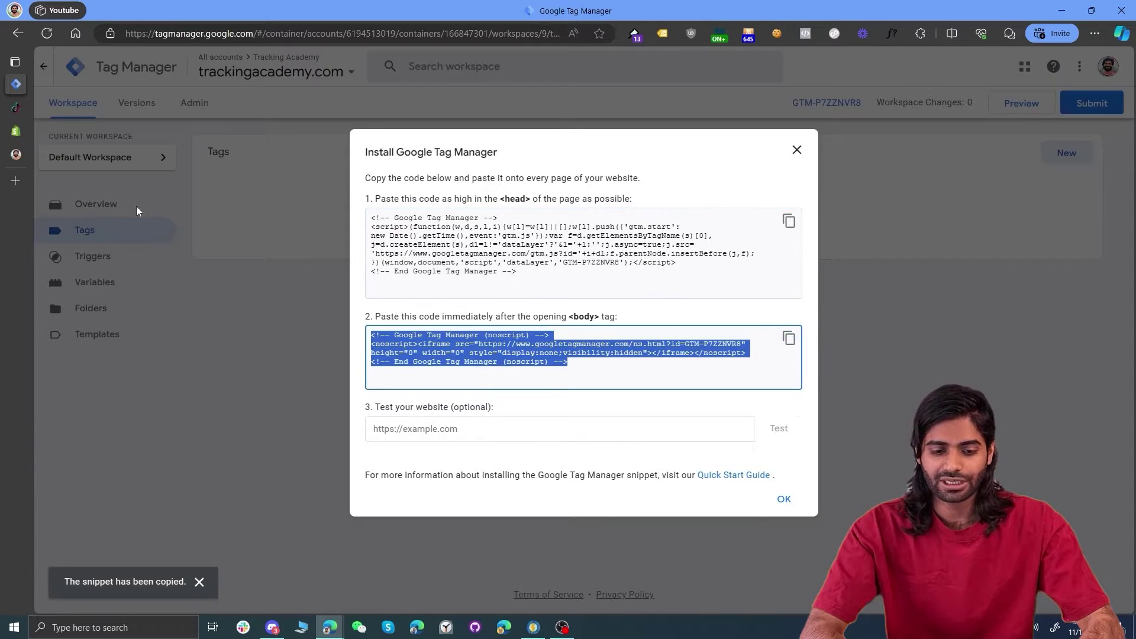
pyautogui.click(15, 131)
pyautogui.click(546, 337)
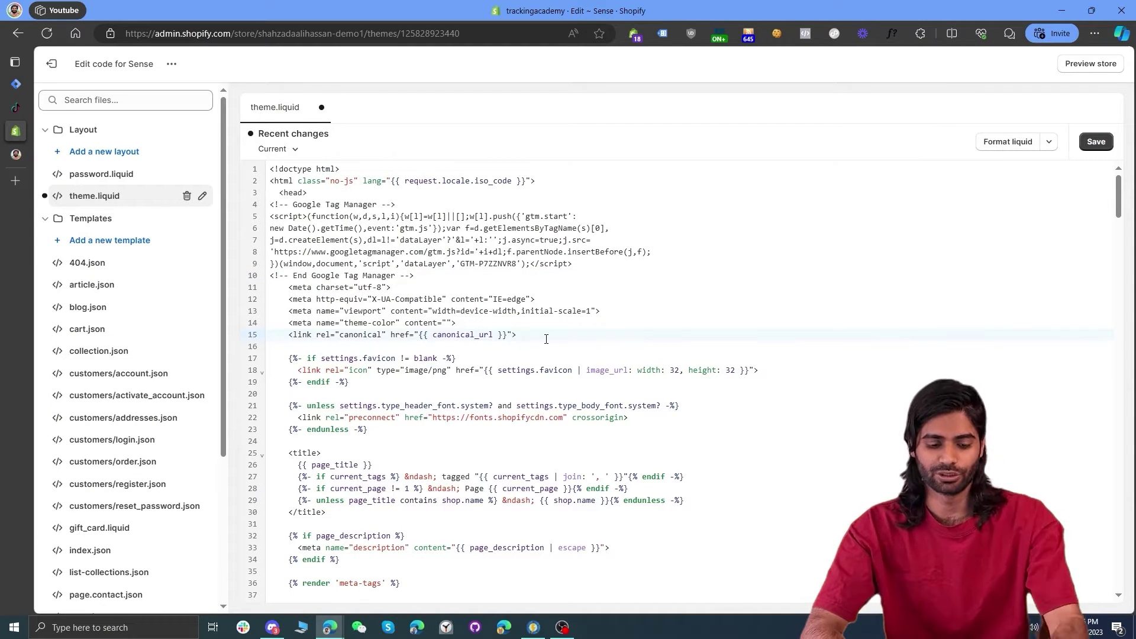
pyautogui.hotkey('ctrl', 'f')
pyautogui.write('<body')
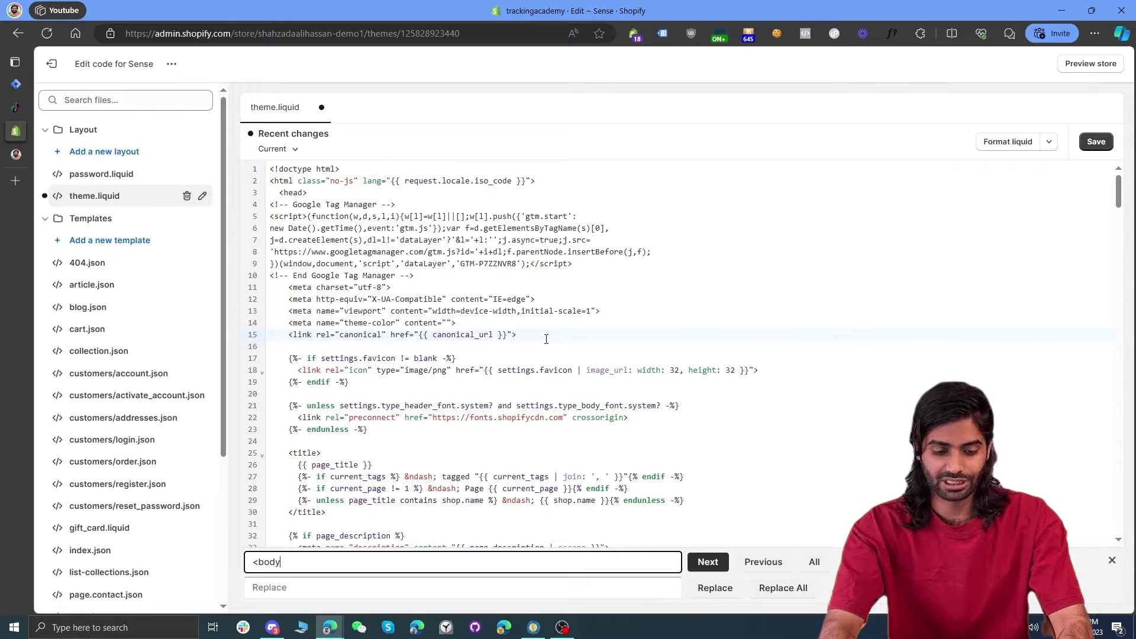
pyautogui.click(704, 569)
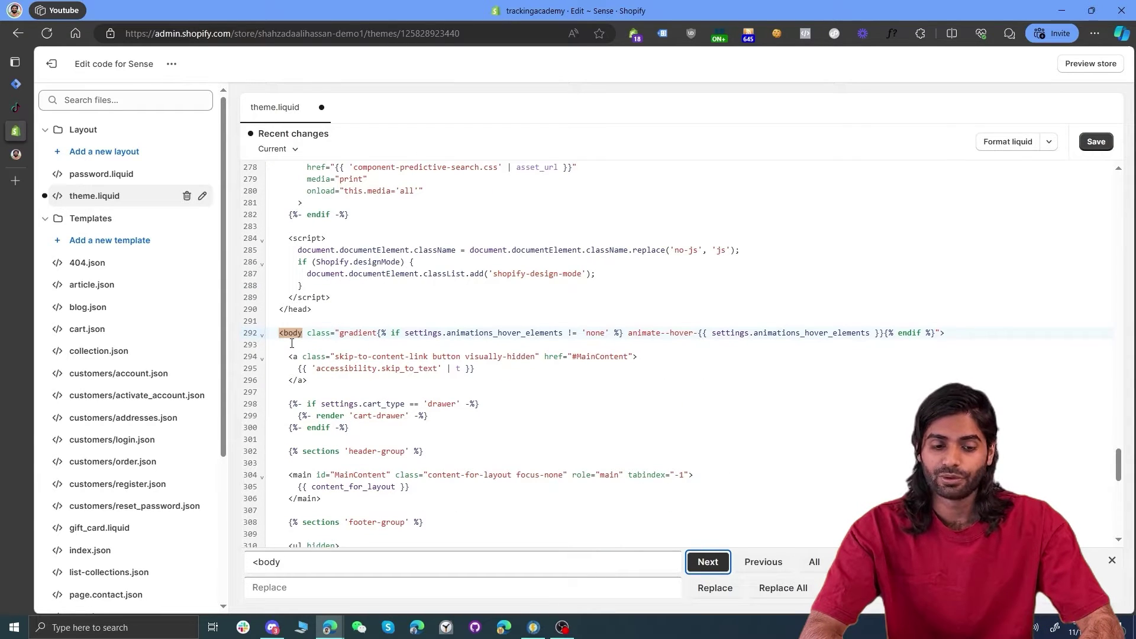
# Paste the noscript snippet a few lines below the opening body tag and save theme.liquid
pyautogui.click(967, 333)
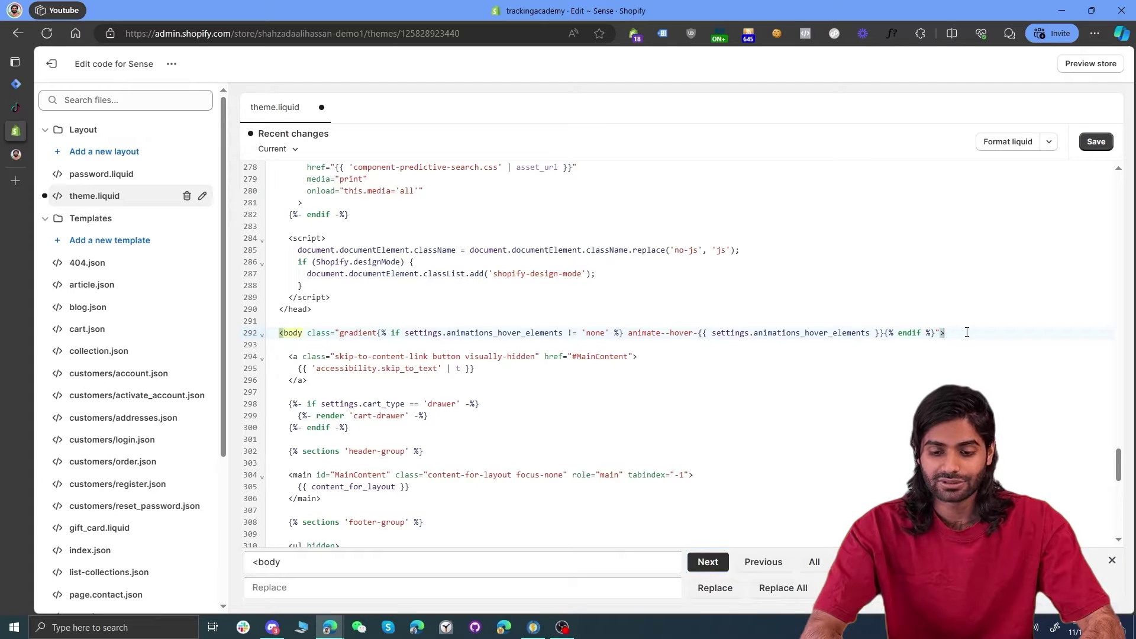
pyautogui.press('Escape')
pyautogui.press('Return')
pyautogui.press('Return')
pyautogui.press('Return')
pyautogui.press('Return')
pyautogui.hotkey('ctrl', 'v')
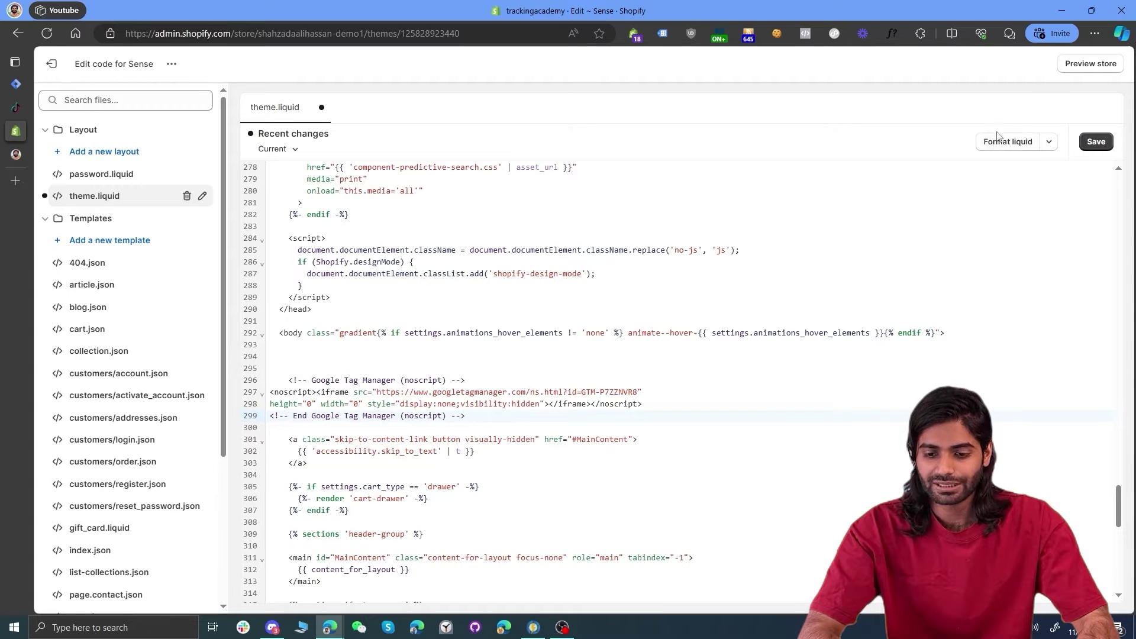
pyautogui.click(1095, 145)
pyautogui.click(1095, 143)
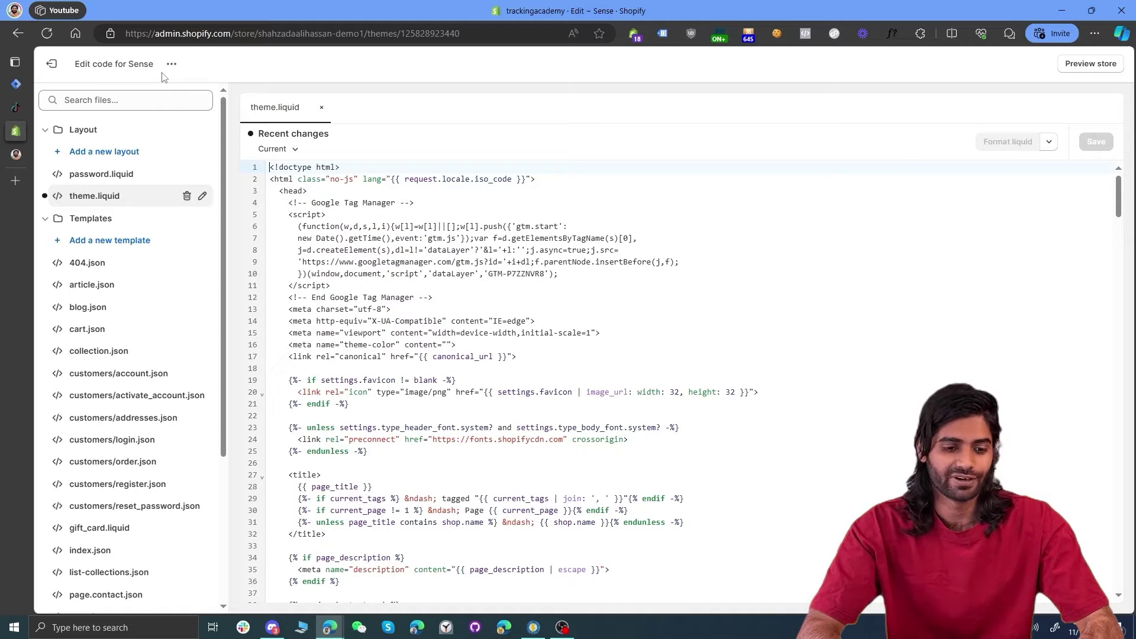
# Switch to Google Tag Manager, start preview mode for the container and connect Tag Assistant to the Shopify store
pyautogui.click(16, 84)
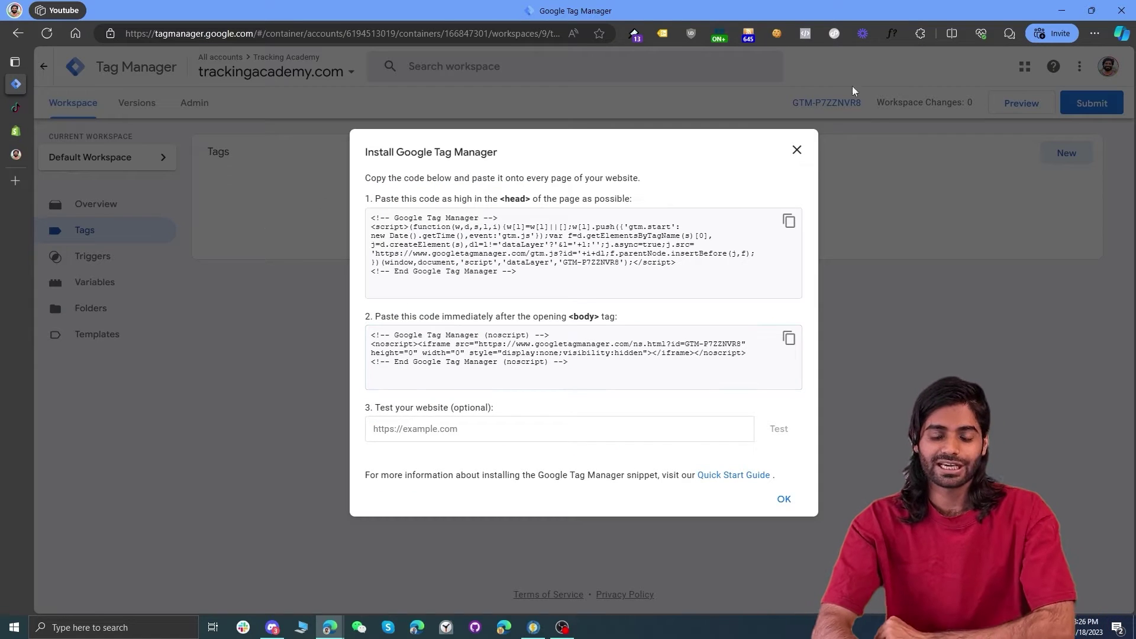
pyautogui.click(798, 151)
pyautogui.click(1037, 103)
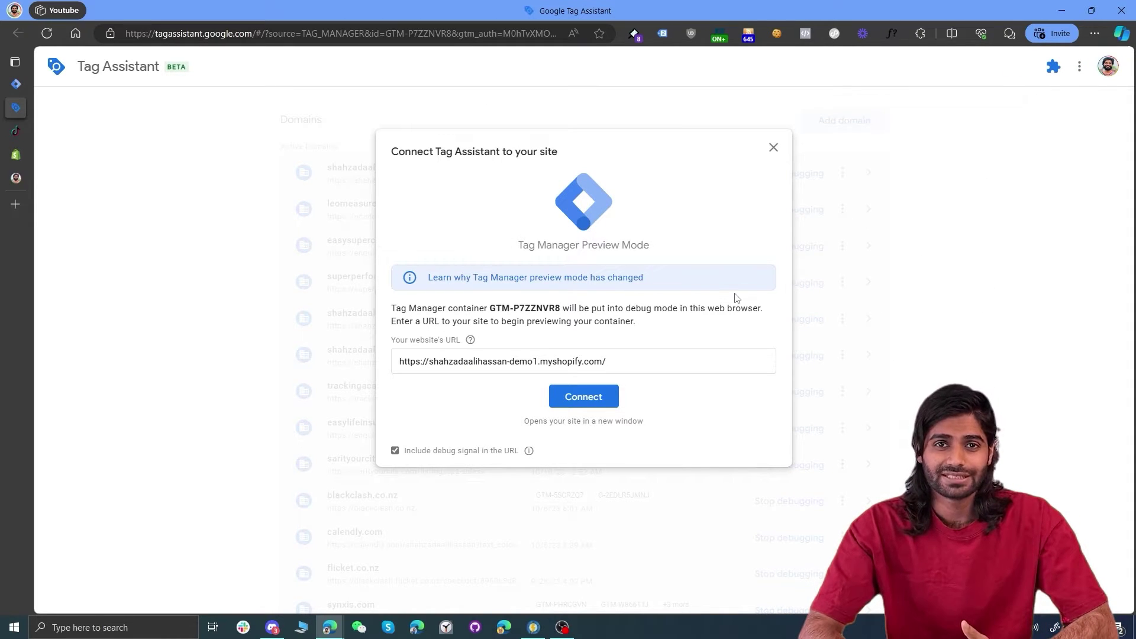
pyautogui.click(579, 404)
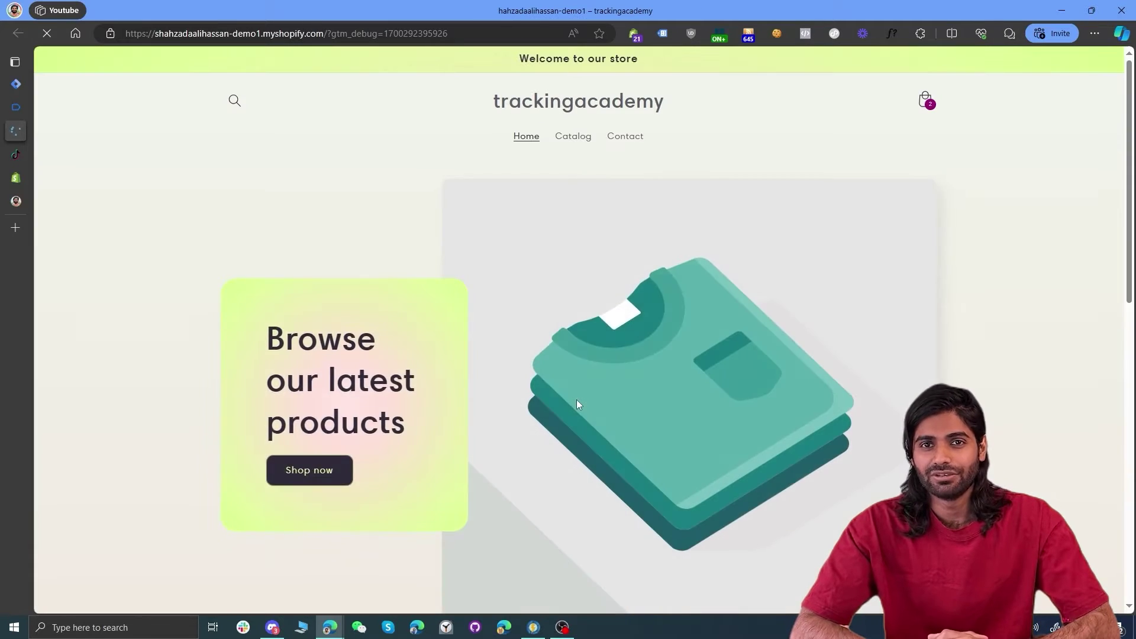
# Check the store's detected tags with Tag Assistant Legacy, and review the connection in Tag Assistant
pyautogui.click(656, 34)
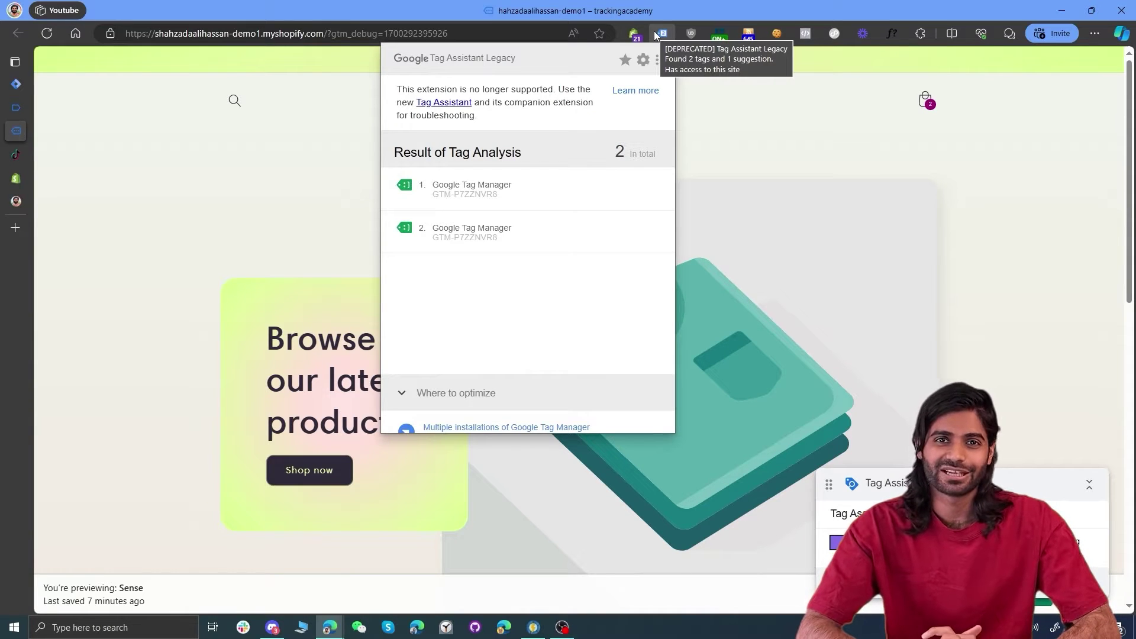
pyautogui.moveTo(511, 190)
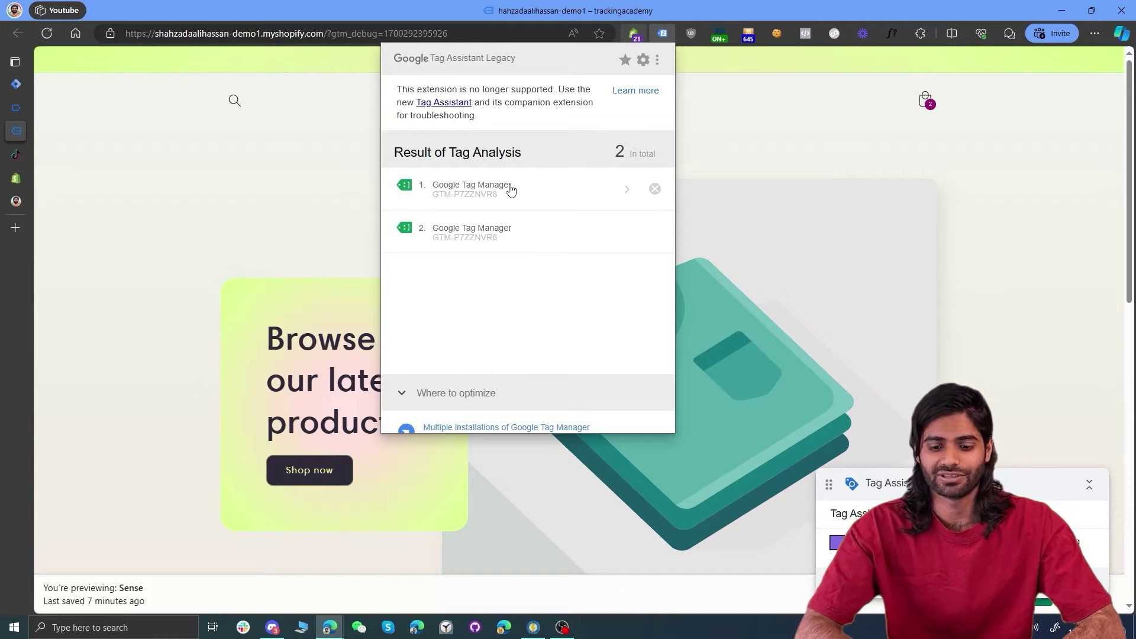
pyautogui.click(16, 110)
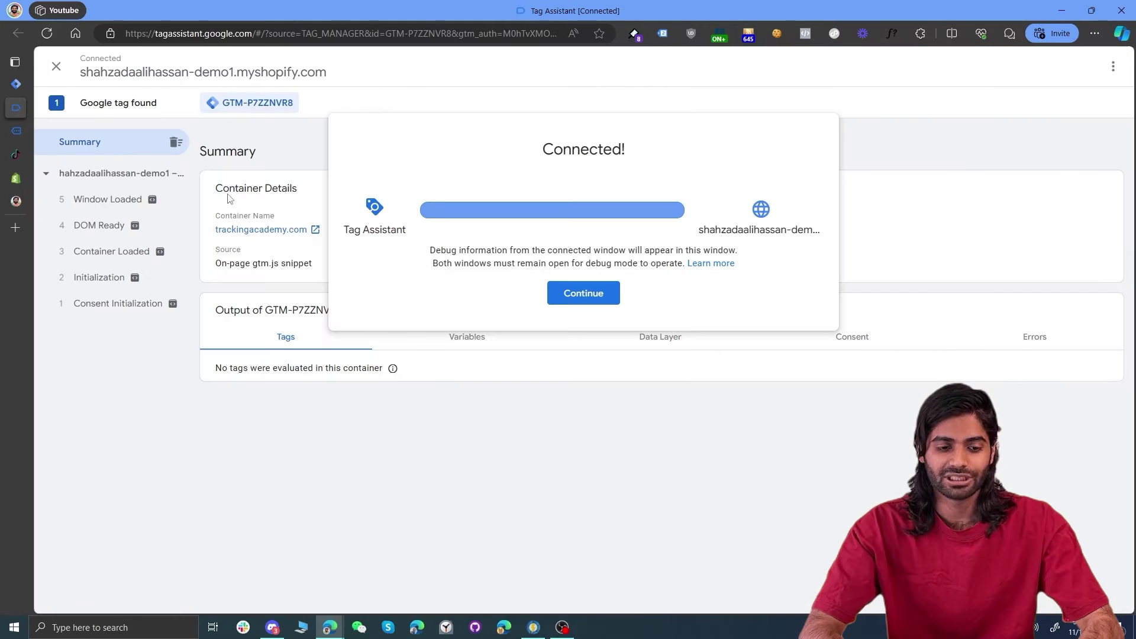
pyautogui.moveTo(543, 155); pyautogui.dragTo(650, 156)
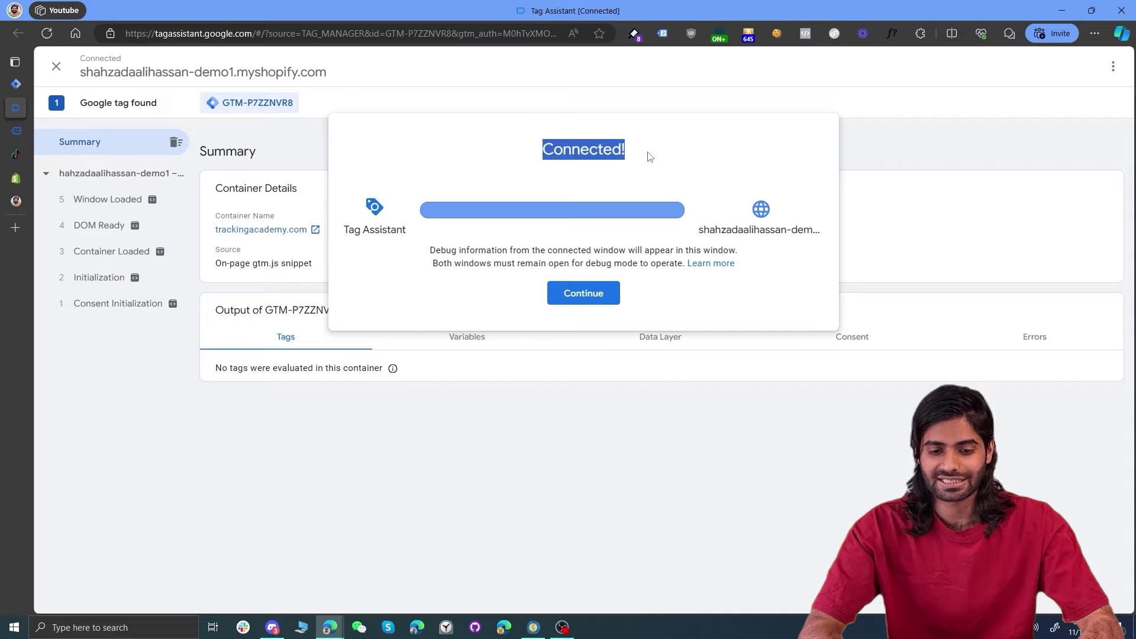
pyautogui.press('Escape')
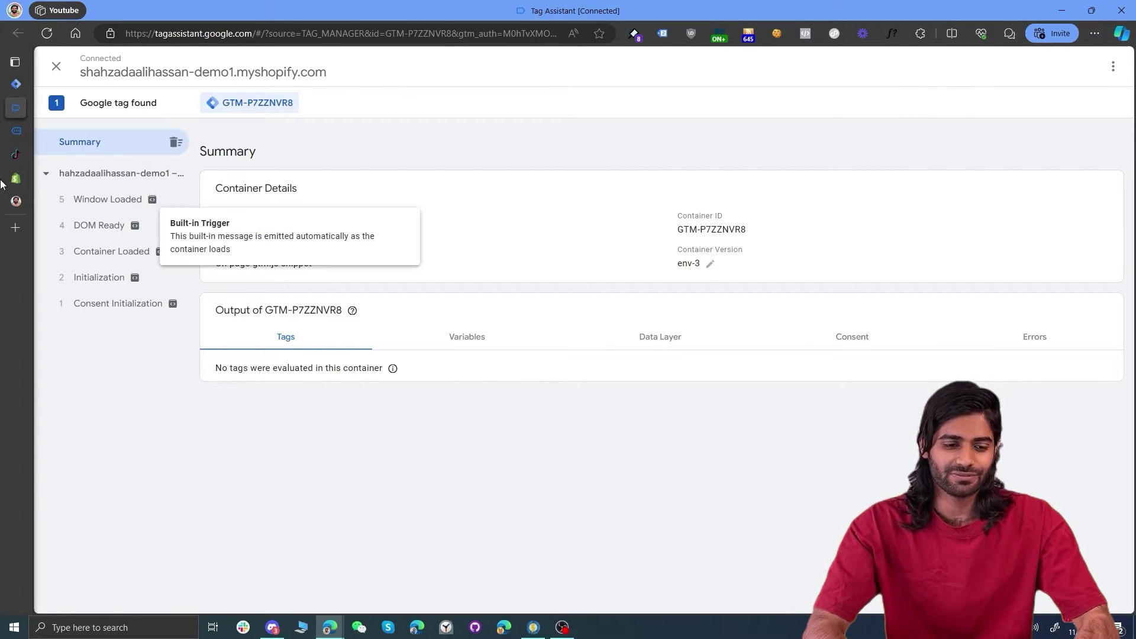
# Switch to TikTok Ads Manager and open the Tracking Academy pixel under Web Events in Events Manager
pyautogui.click(16, 158)
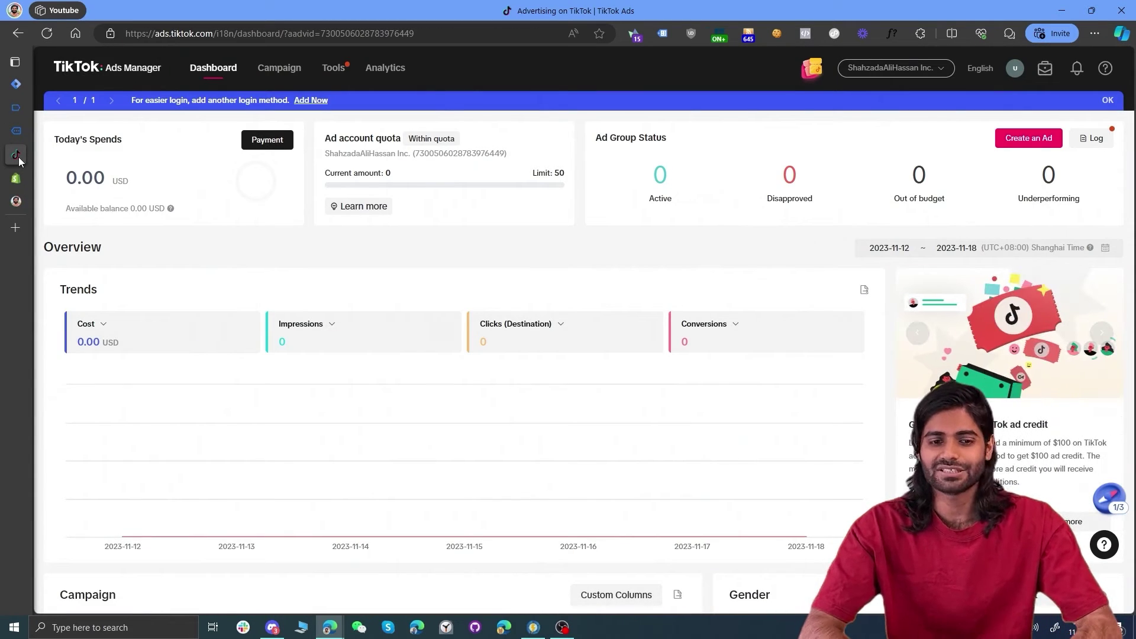
pyautogui.moveTo(333, 67)
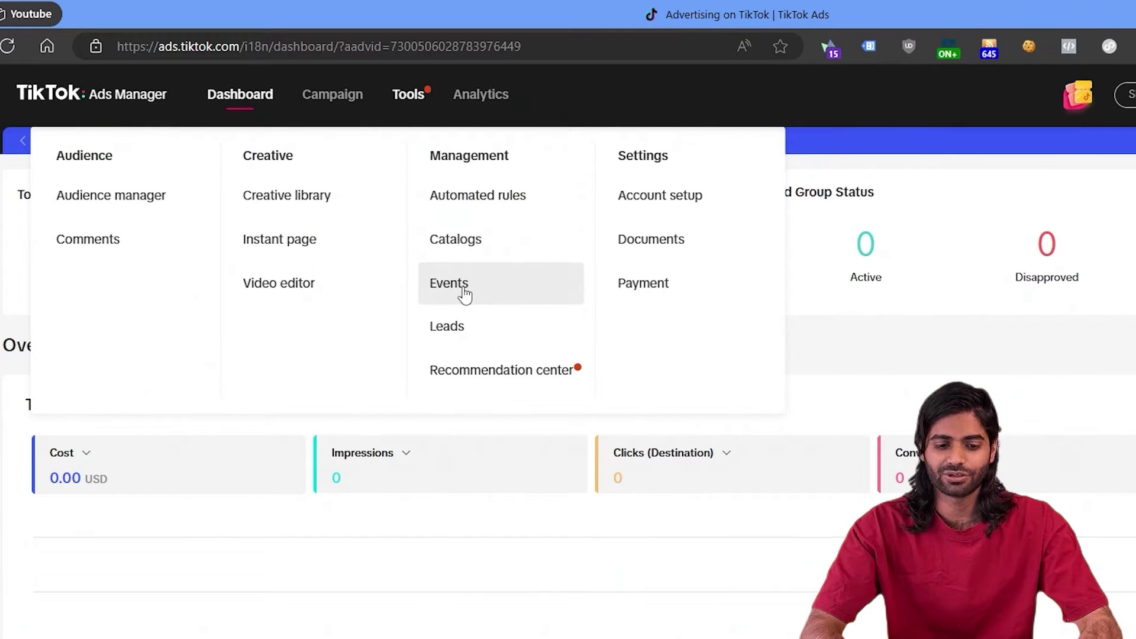
pyautogui.click(450, 283)
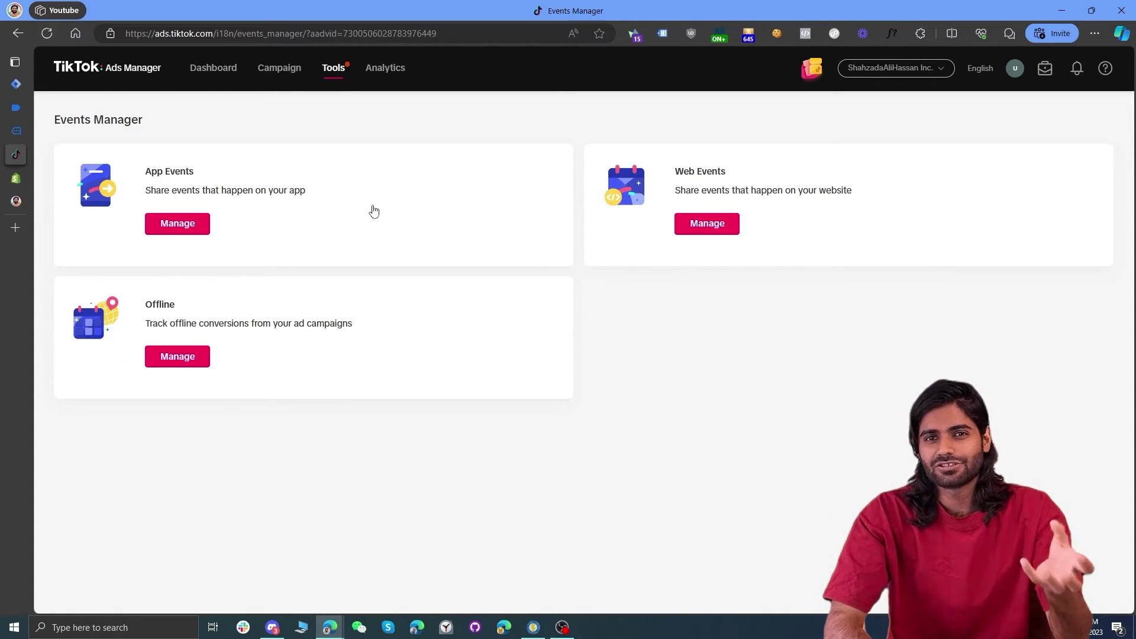
pyautogui.click(730, 231)
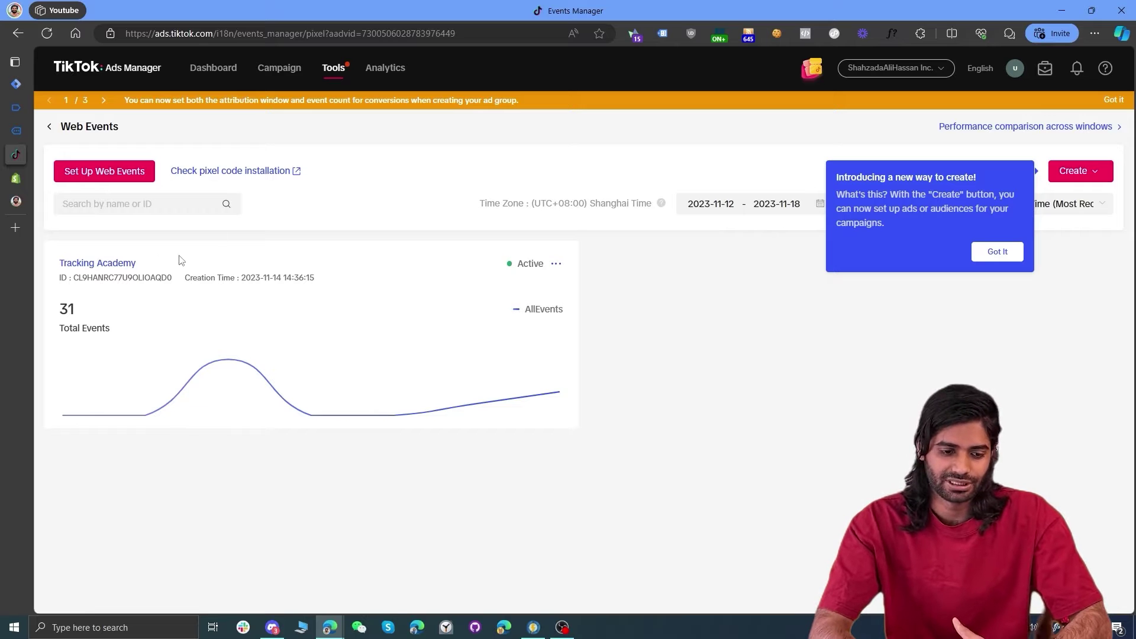
pyautogui.click(127, 263)
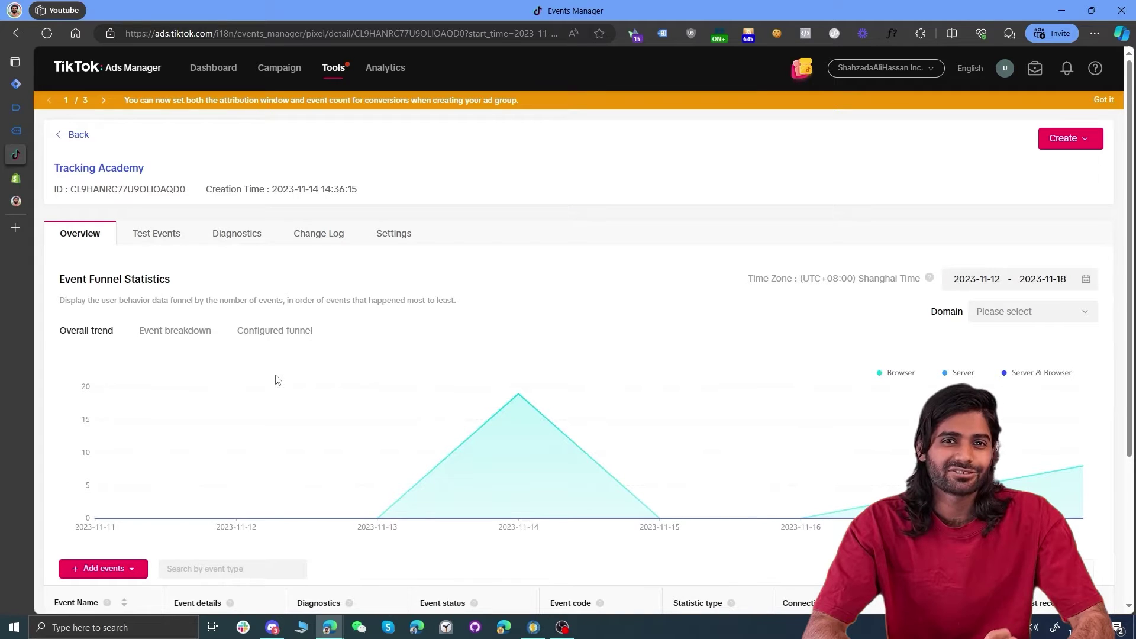
# Start a manual event setup for the pixel and proceed to Finish setup with Events API and Custom Code selected
pyautogui.scroll(-3, 278, 379)
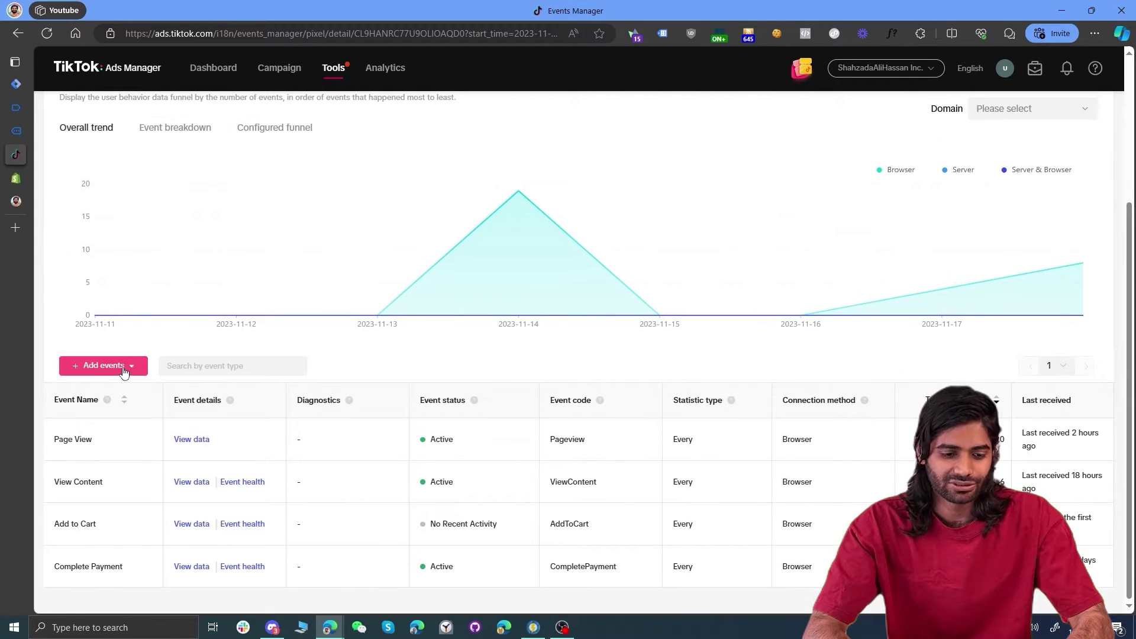
pyautogui.click(124, 371)
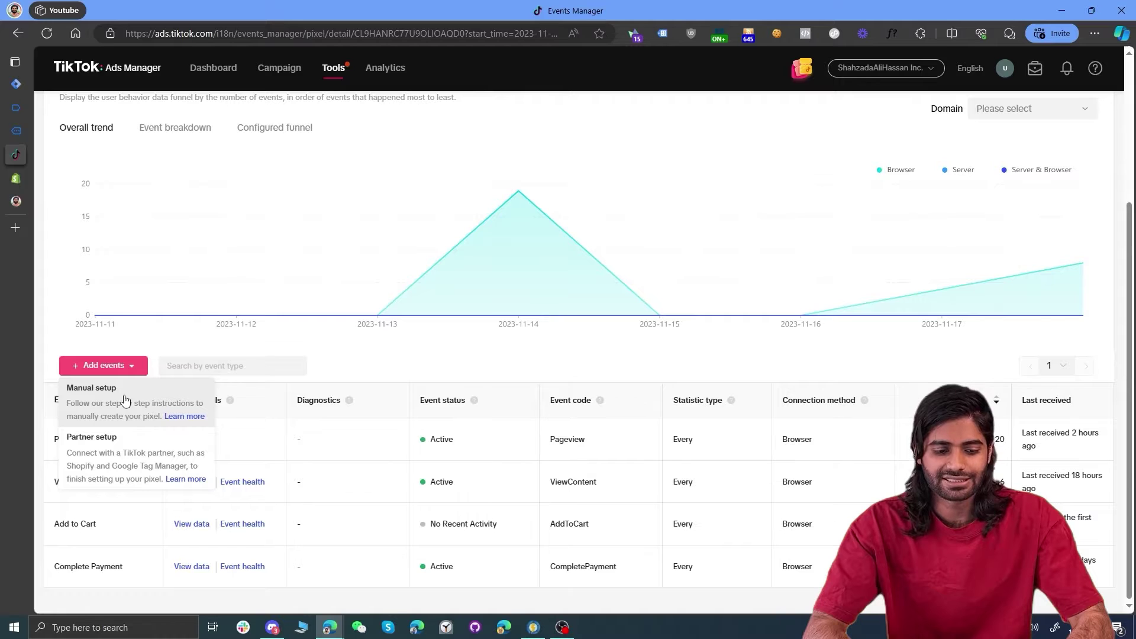
pyautogui.click(124, 400)
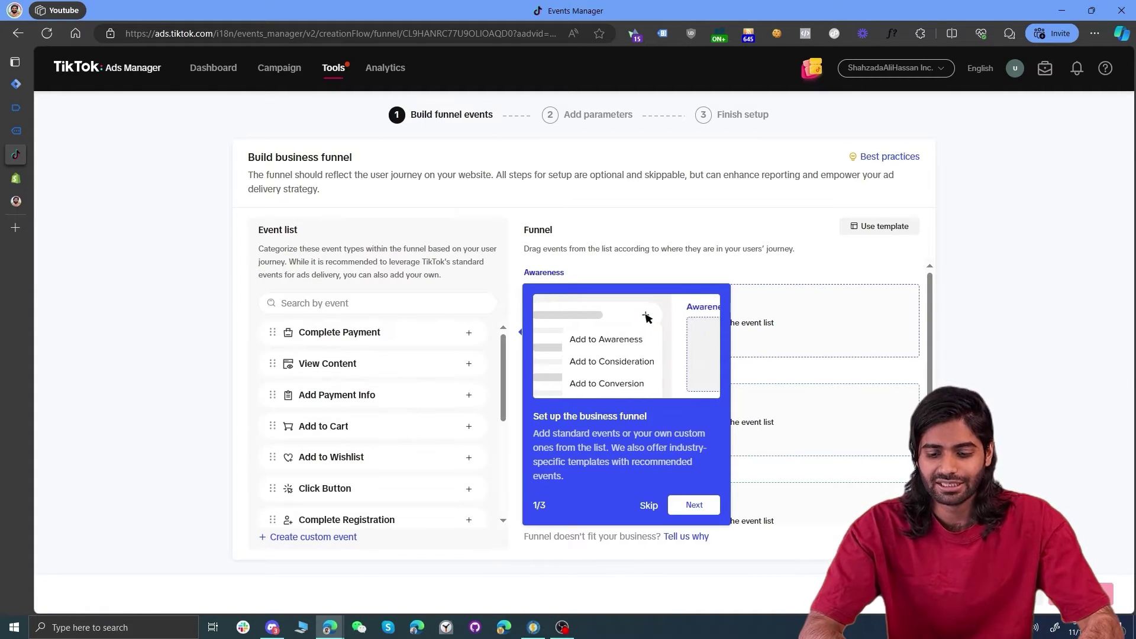
pyautogui.click(648, 505)
pyautogui.click(675, 377)
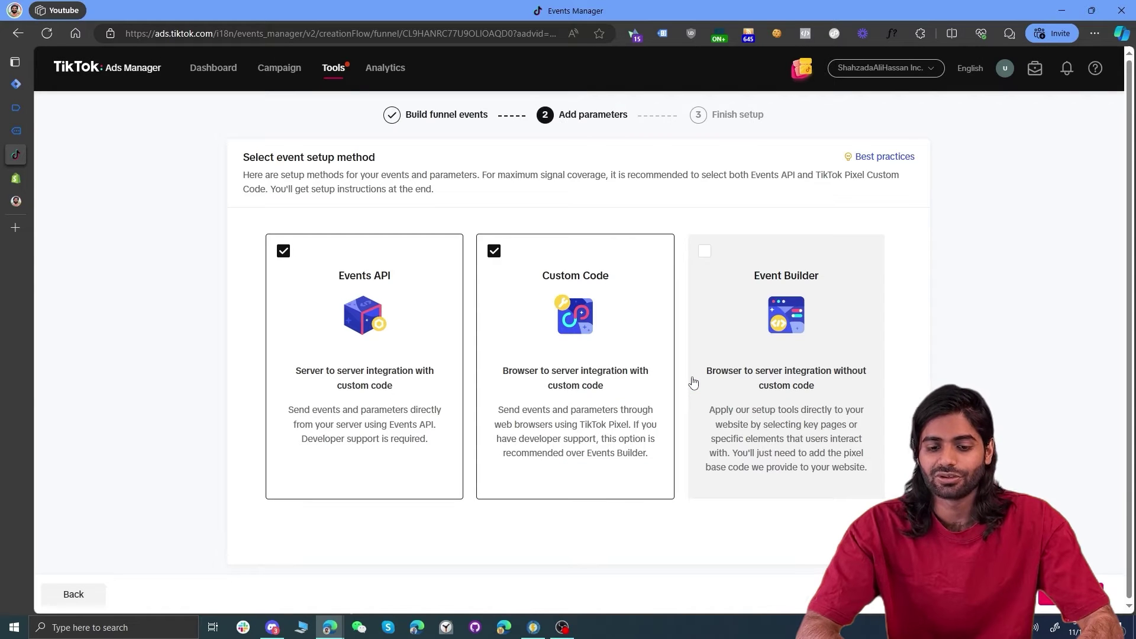
pyautogui.click(1071, 594)
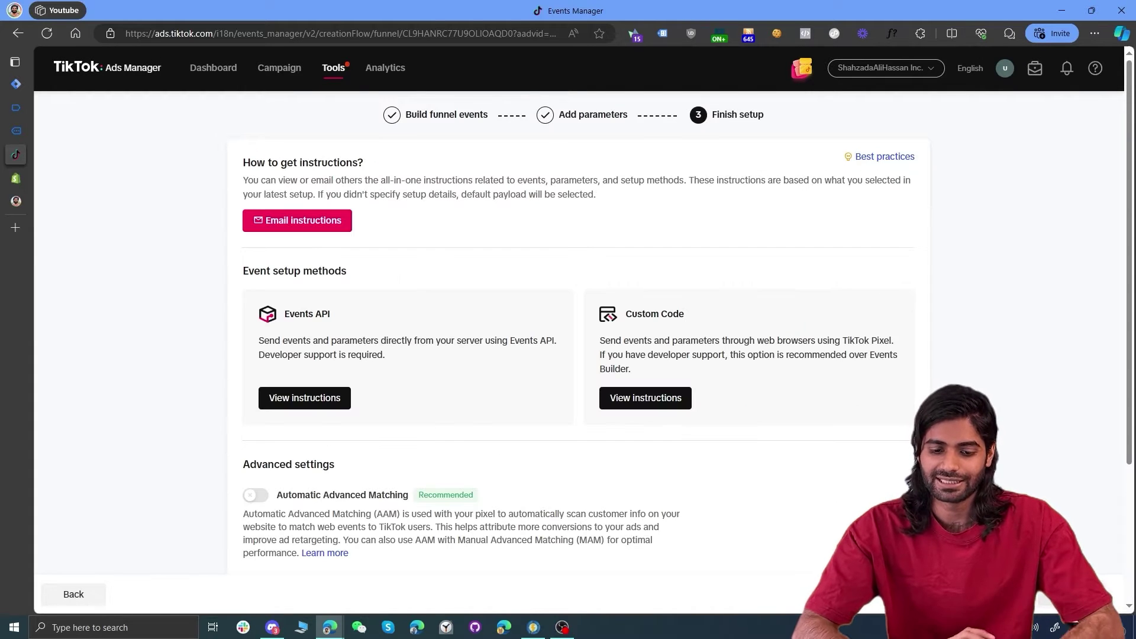
# Open the Custom Code instructions, copy the TikTok pixel code and switch to Google Tag Manager
pyautogui.click(629, 402)
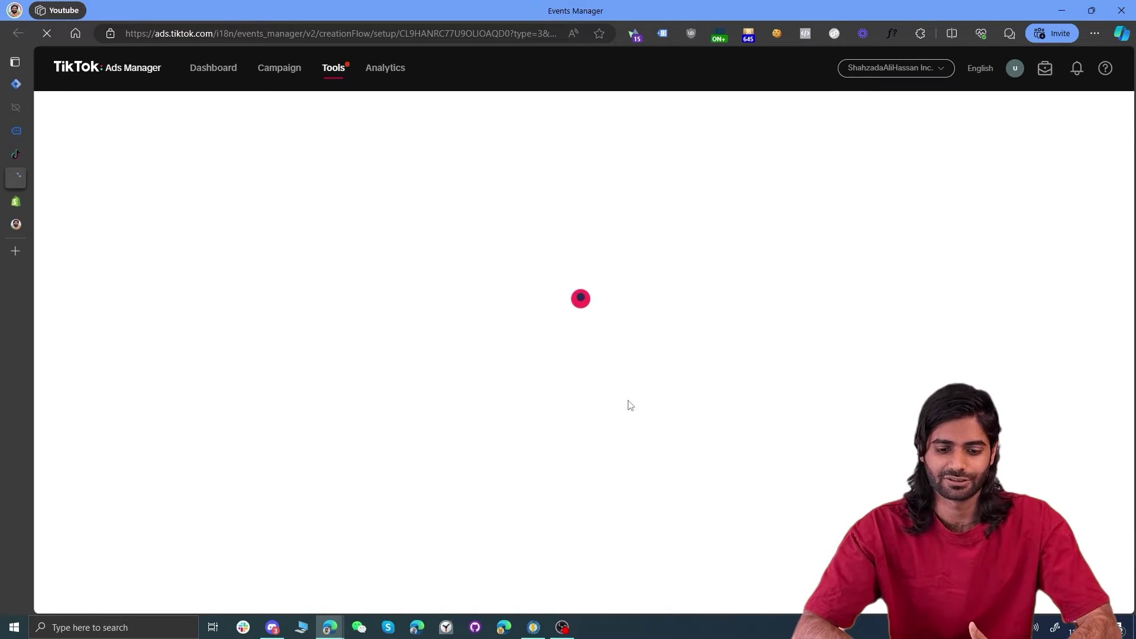
pyautogui.click(573, 220)
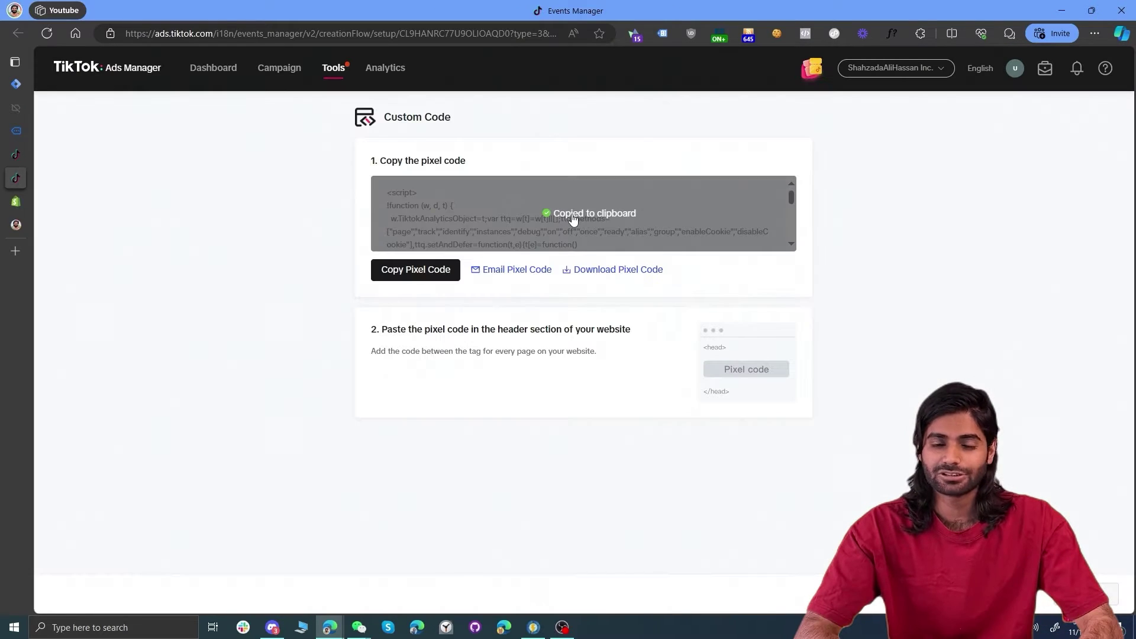
pyautogui.click(16, 83)
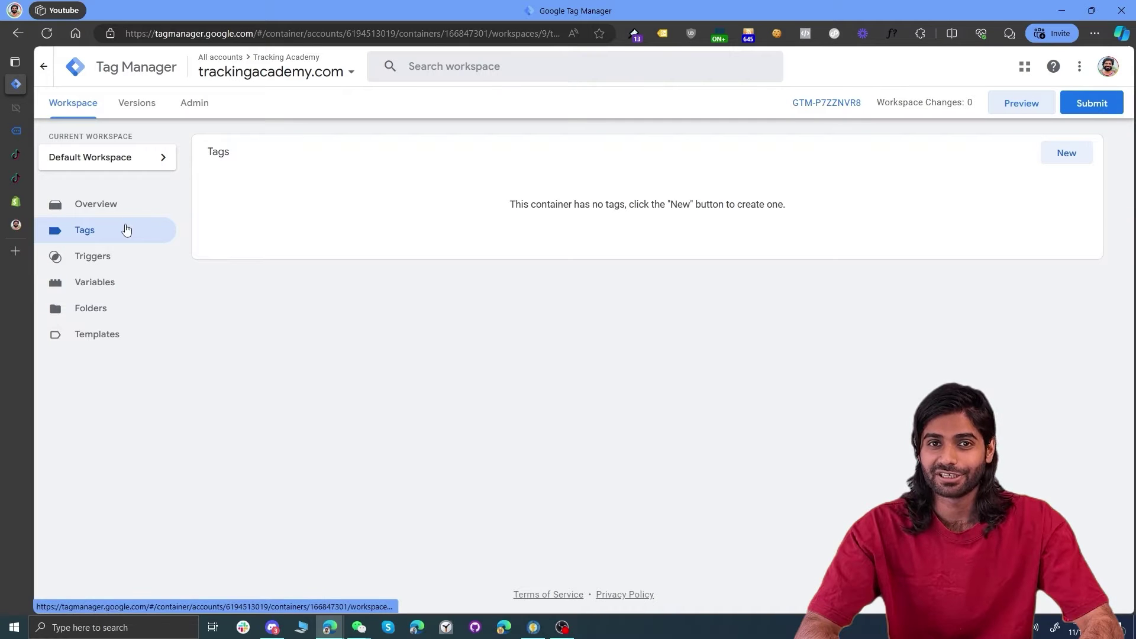
# Create a new tag in the container and set it to fire on the All Pages trigger
pyautogui.click(1064, 155)
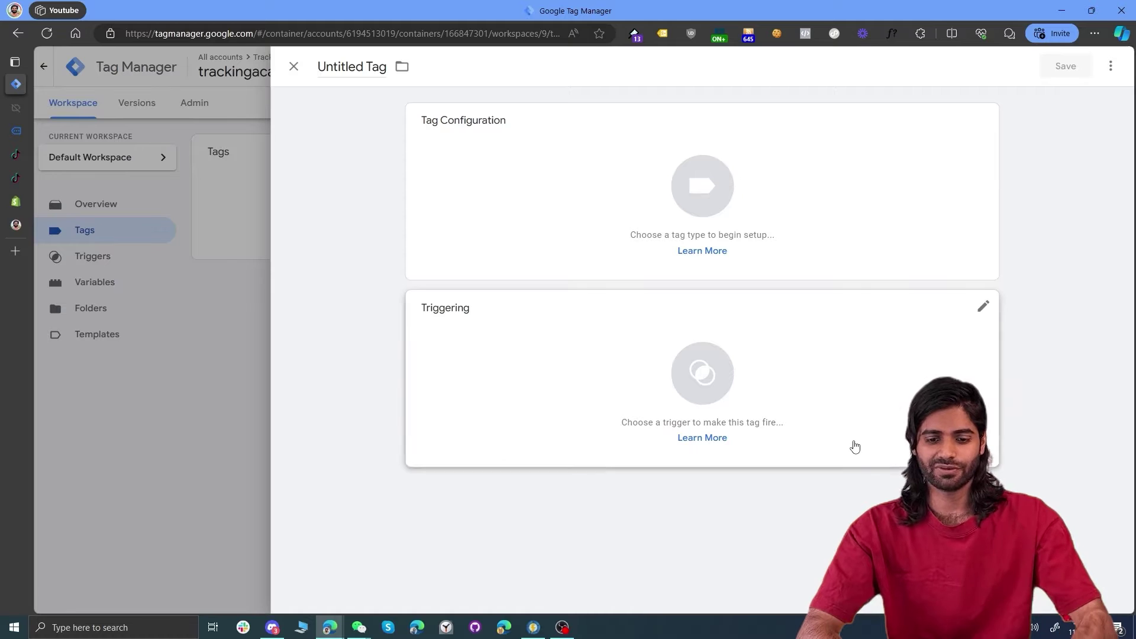
pyautogui.click(854, 441)
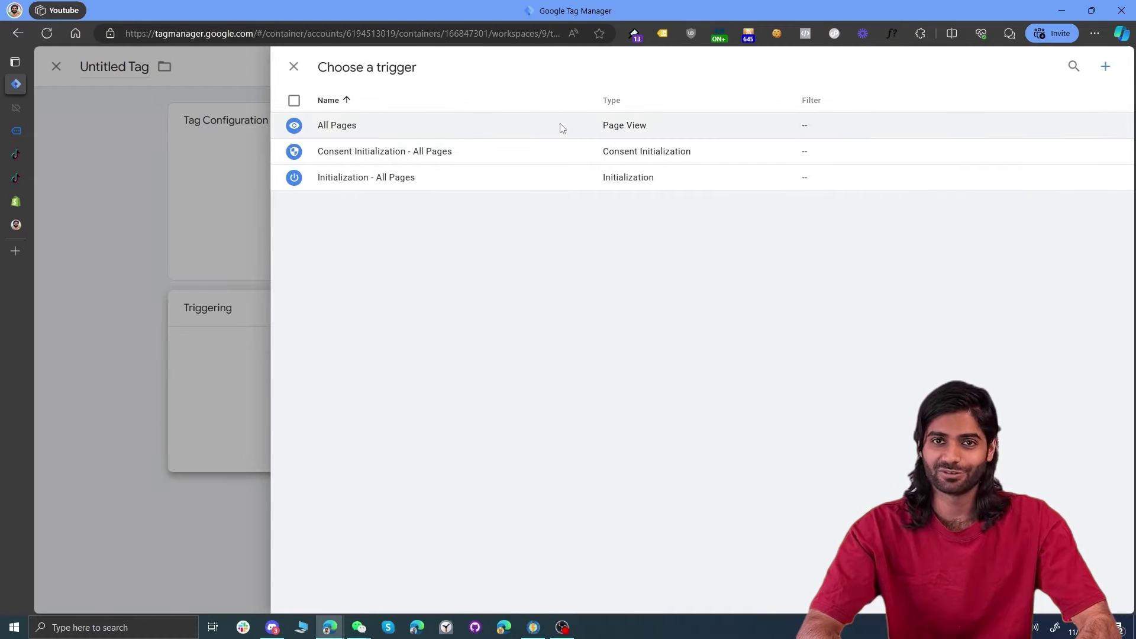
pyautogui.click(561, 128)
# Set the tag type to Custom HTML and paste the TikTok pixel code as its HTML
pyautogui.click(509, 195)
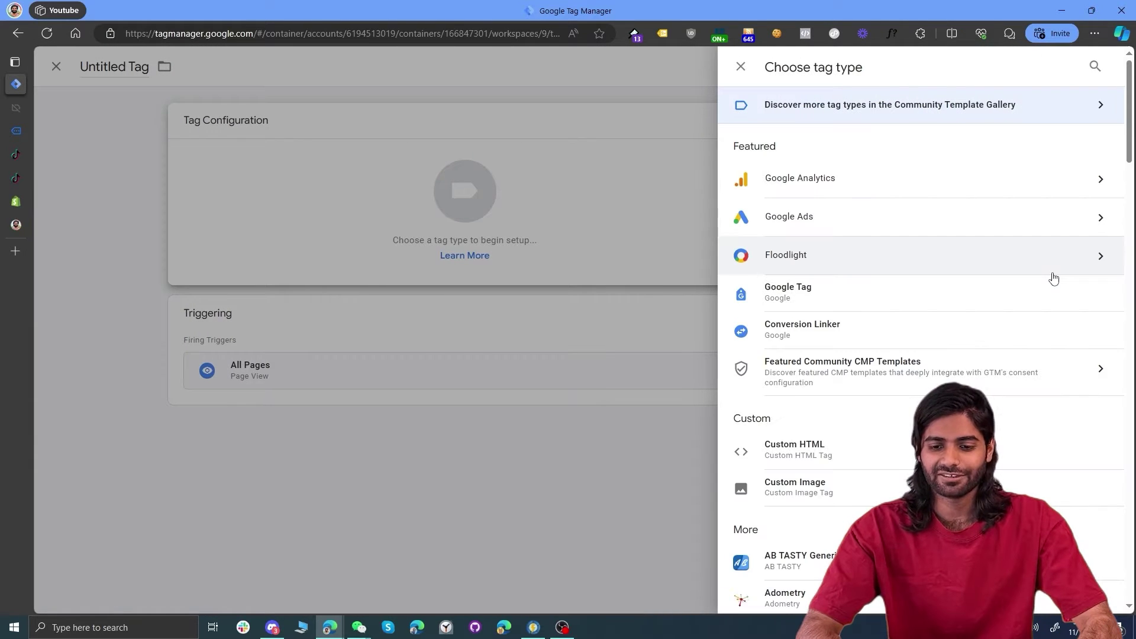
pyautogui.click(737, 455)
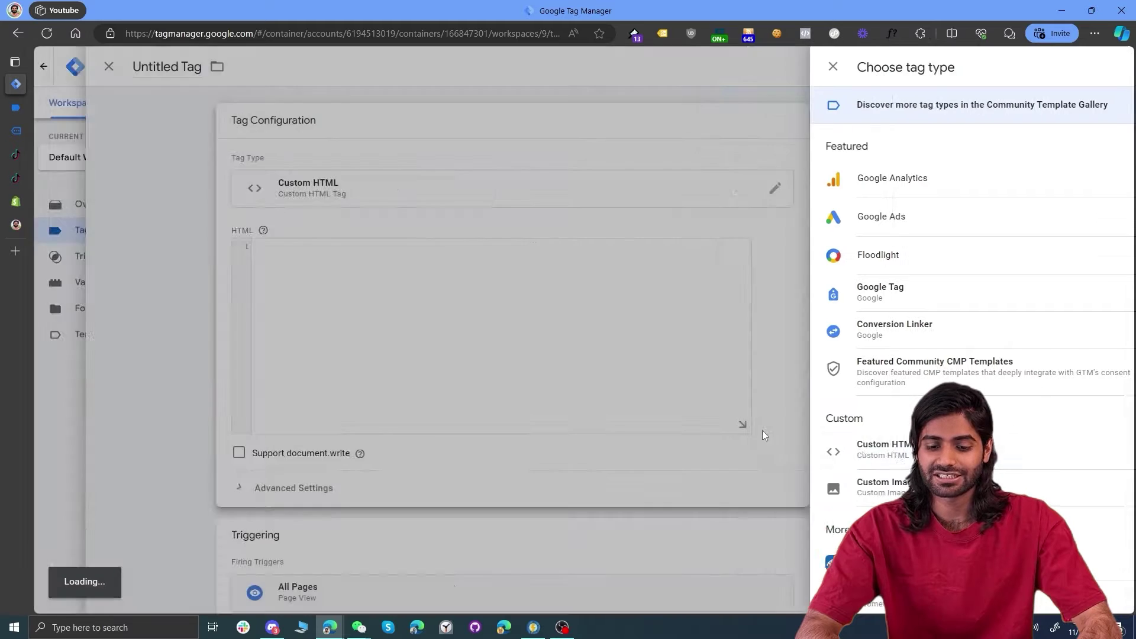
pyautogui.click(616, 310)
pyautogui.hotkey('ctrl', 'v')
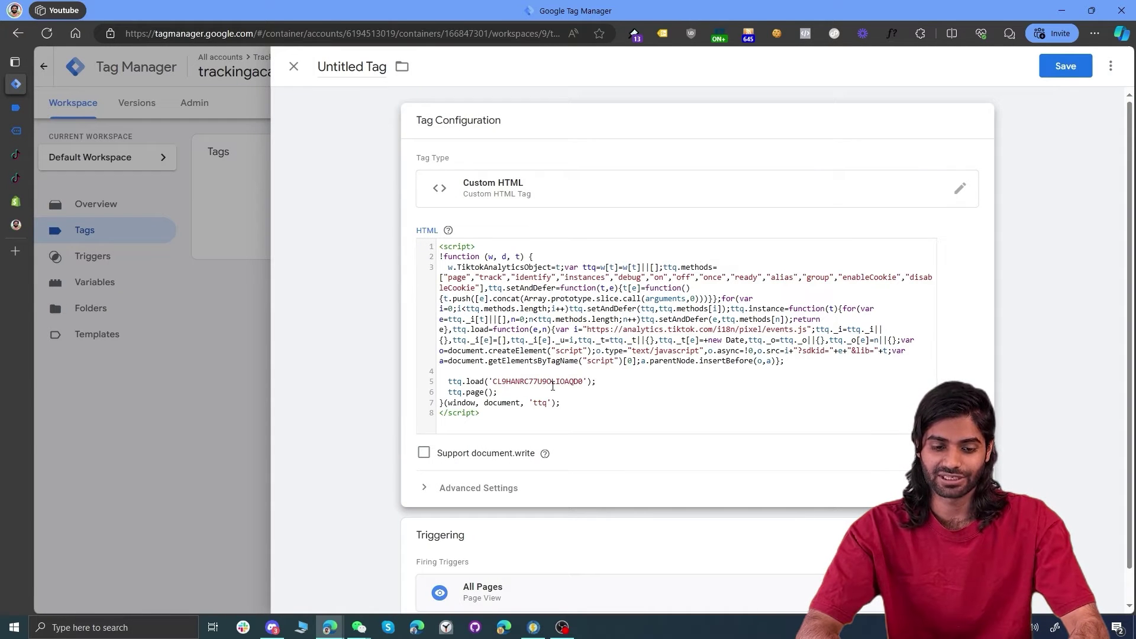
# Copy the pixel ID from the ttq.load line, name the tag "cHTML TT Configuration Tag" and save it
pyautogui.doubleClick(553, 382)
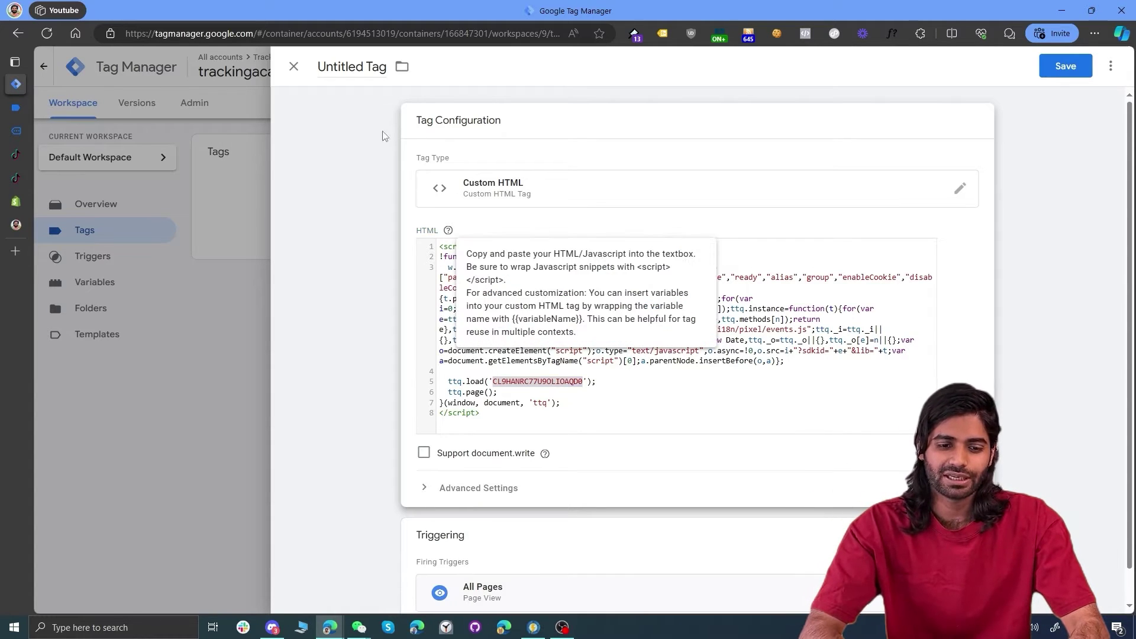
pyautogui.click(357, 70)
pyautogui.write('cT')
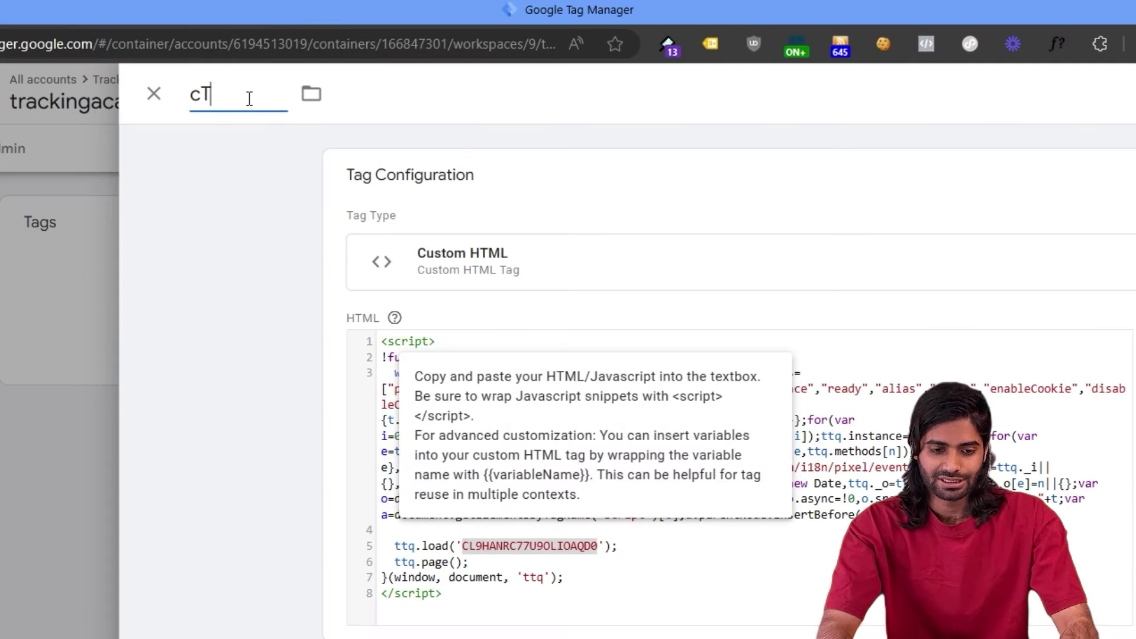
pyautogui.write('HTML ')
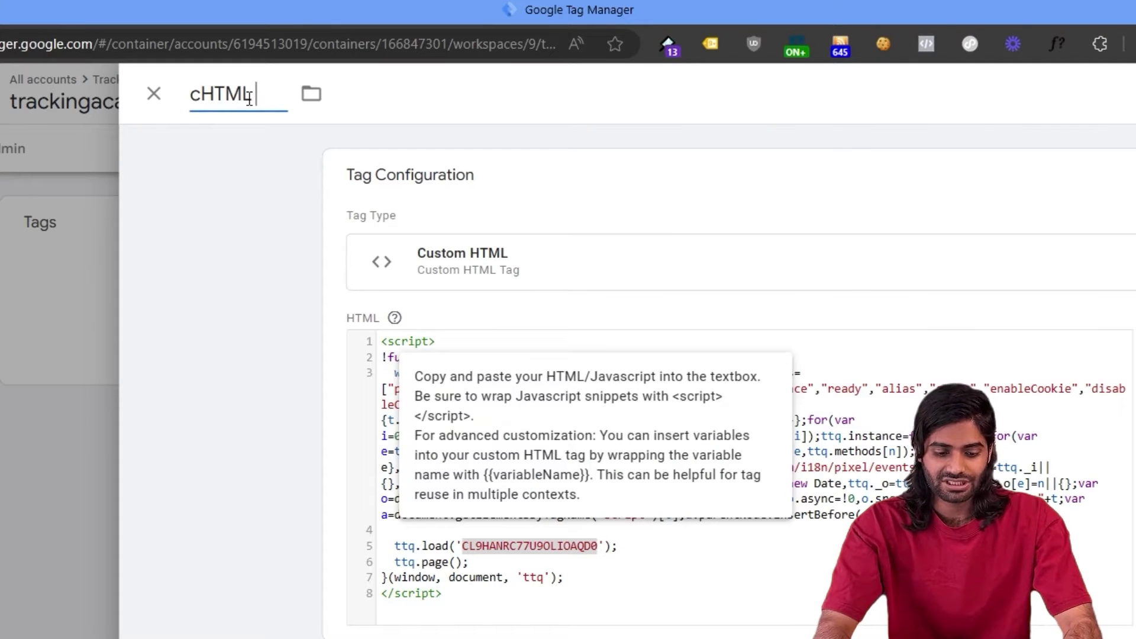
pyautogui.write('TT Configuratio')
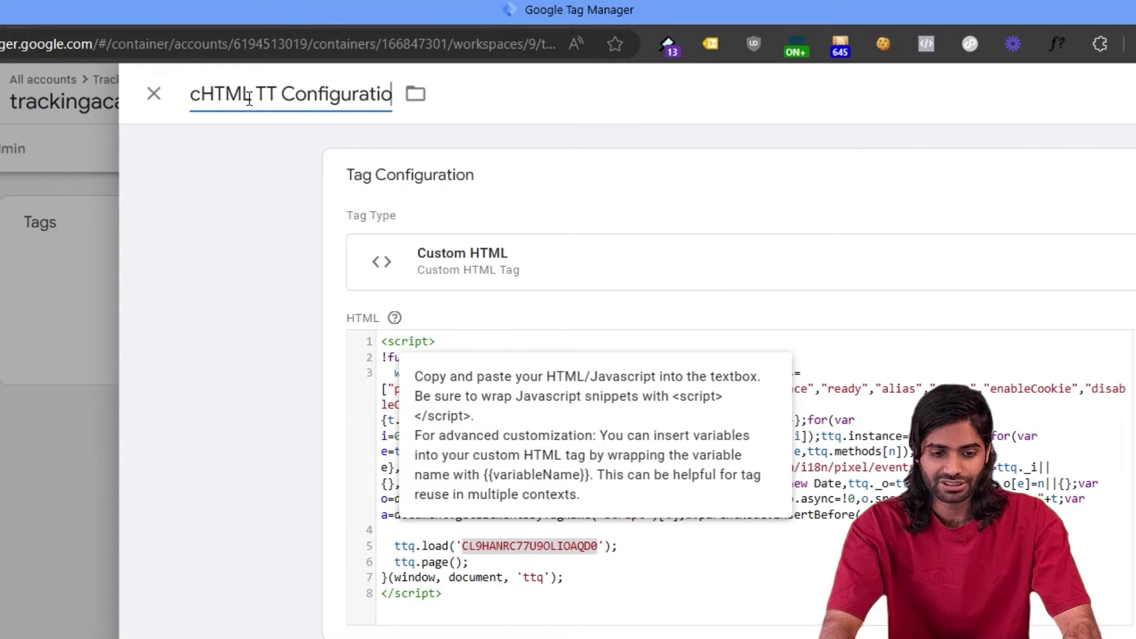
pyautogui.write('n Tag')
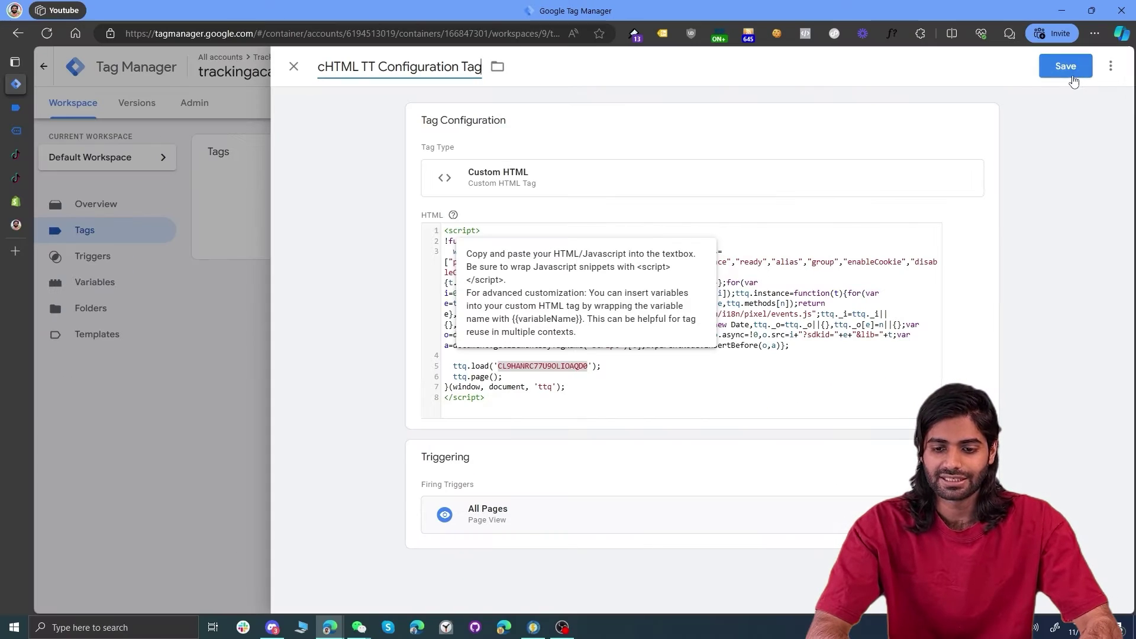
pyautogui.click(1066, 67)
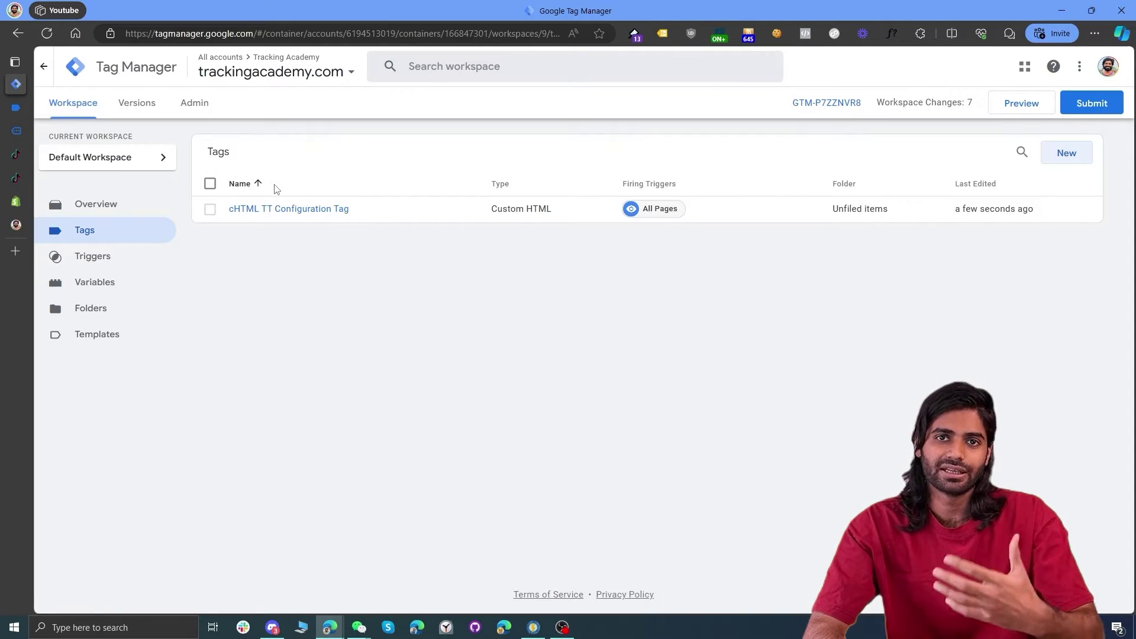
# Create a user-defined variable of type Constant with the copied TikTok pixel ID as its value
pyautogui.click(104, 291)
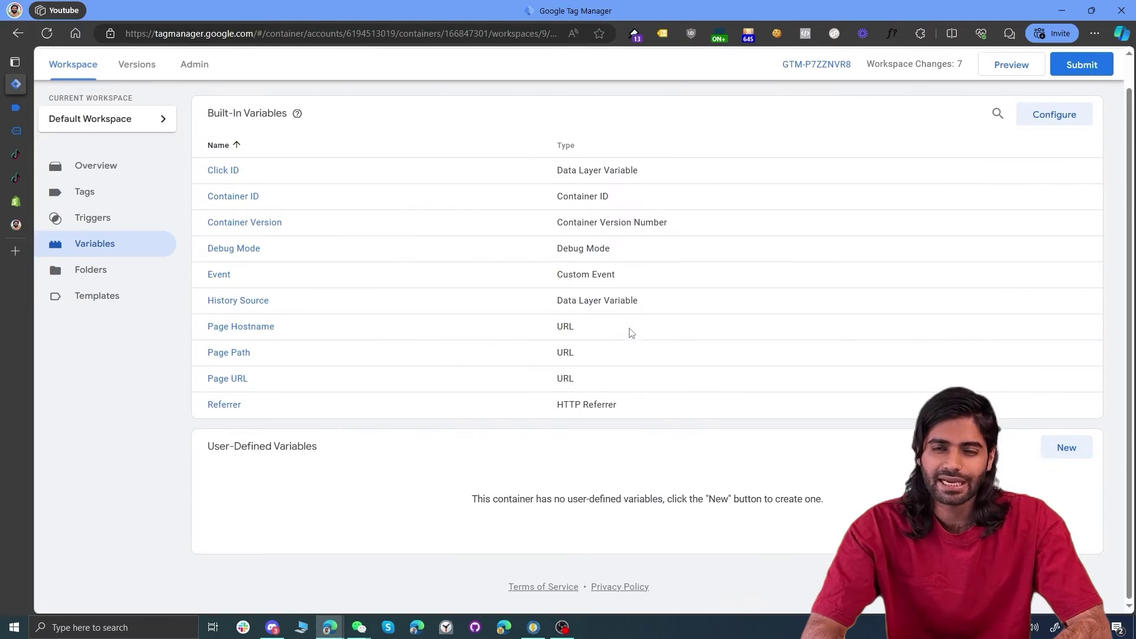
pyautogui.scroll(-1, 710, 337)
pyautogui.click(1069, 458)
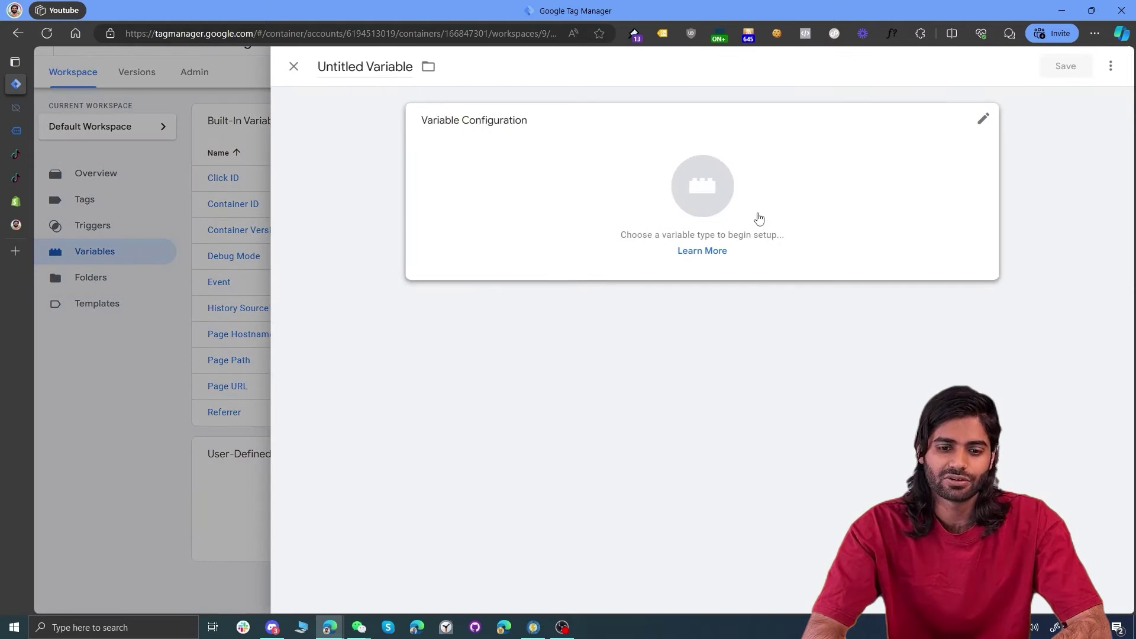
pyautogui.click(756, 217)
pyautogui.scroll(-3, 781, 471)
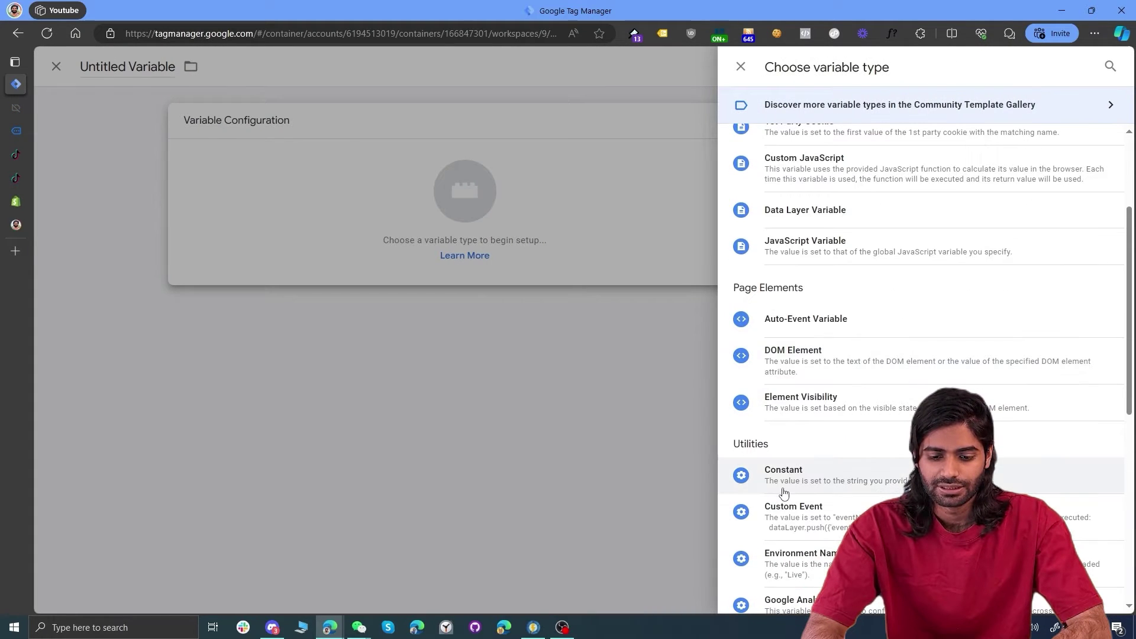
pyautogui.click(783, 483)
pyautogui.click(527, 251)
pyautogui.write('CL9HANRC77U9OLIOAQD0')
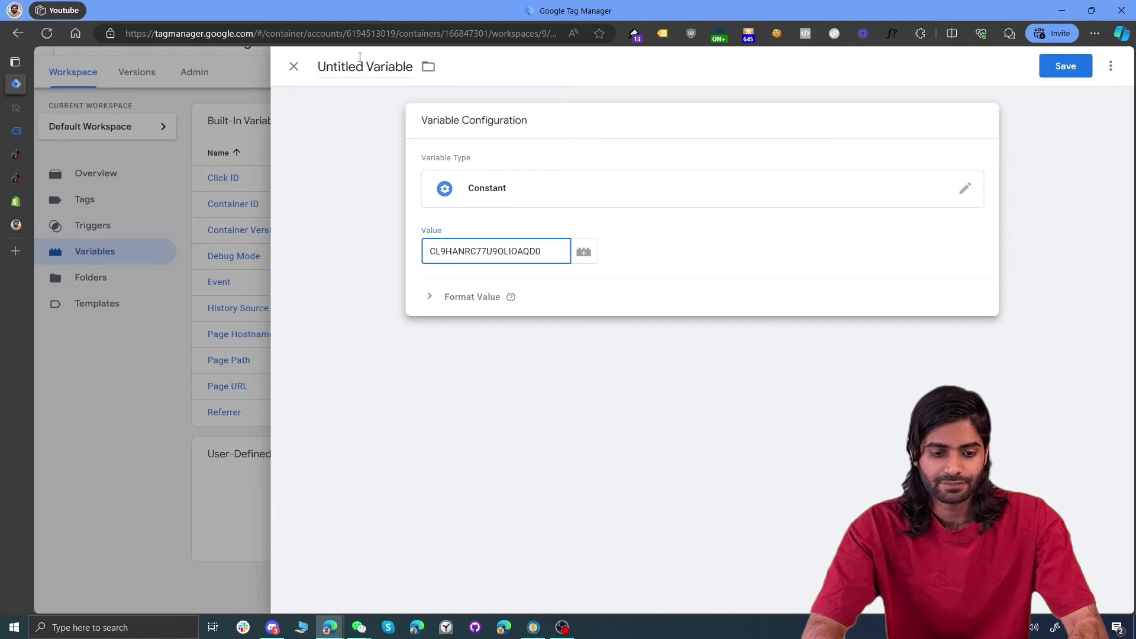
# Name the constant variable "TT Pixel ID" and save it
pyautogui.click(360, 61)
pyautogui.write('TT P')
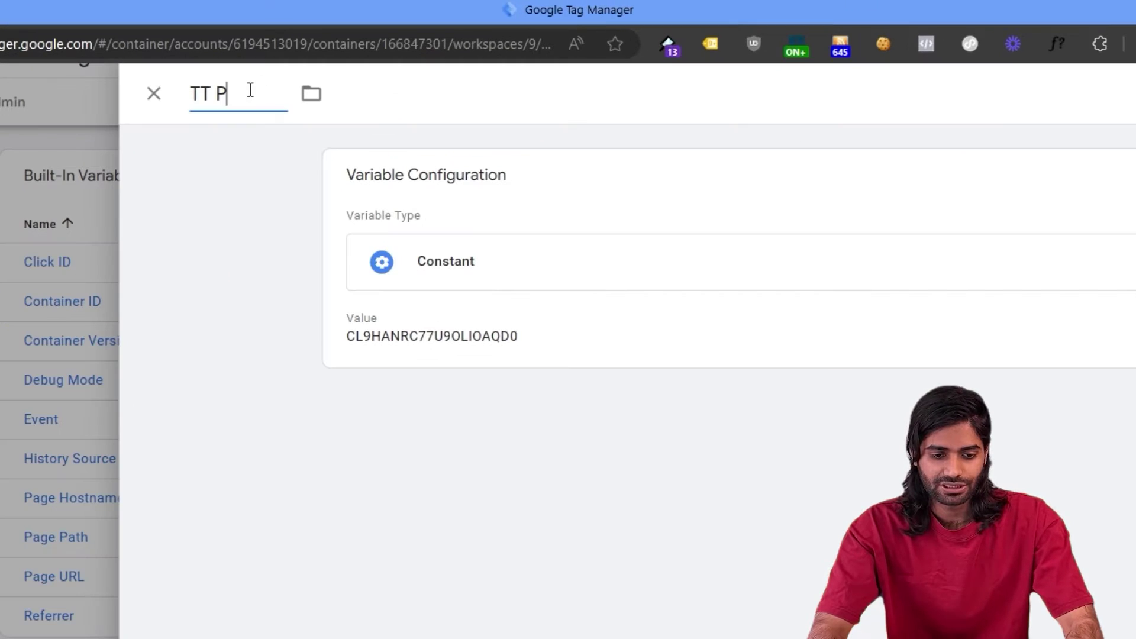
pyautogui.write('ixel ID')
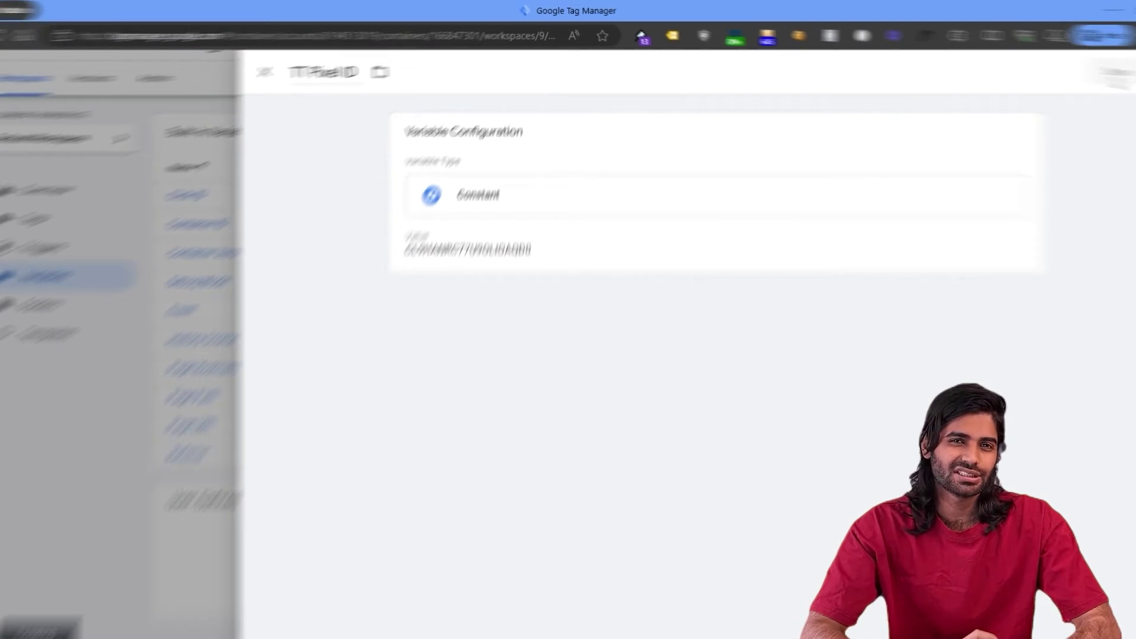
pyautogui.click(1118, 74)
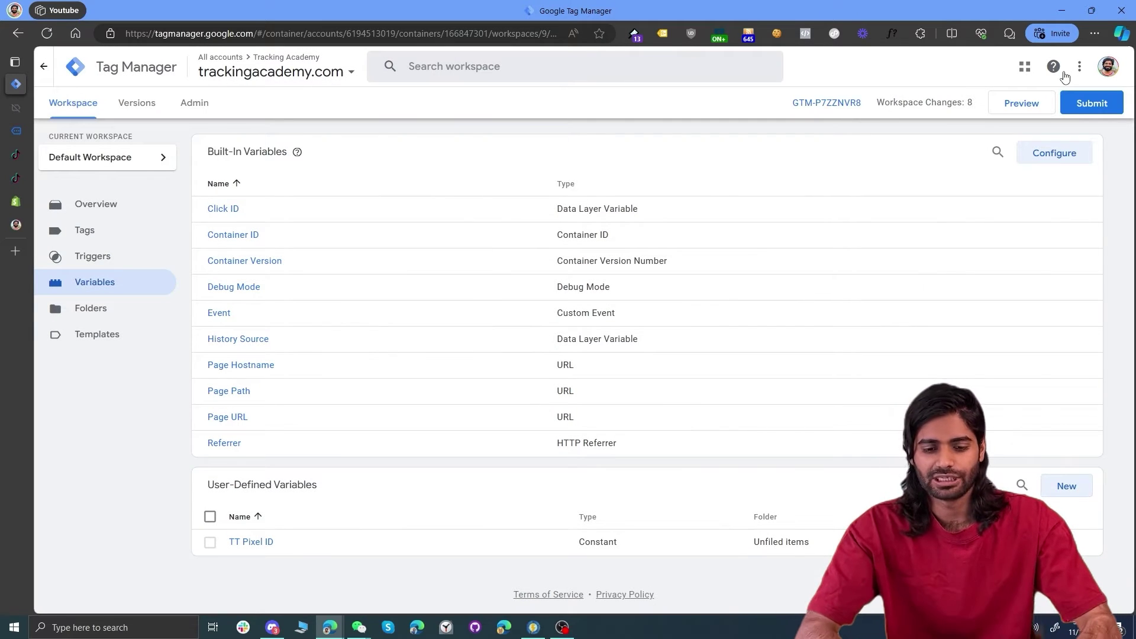
# Replace the hard-coded pixel ID in the cHTML TT Configuration Tag's ttq.load line with {{TT Pixel ID}} and save the tag
pyautogui.click(79, 243)
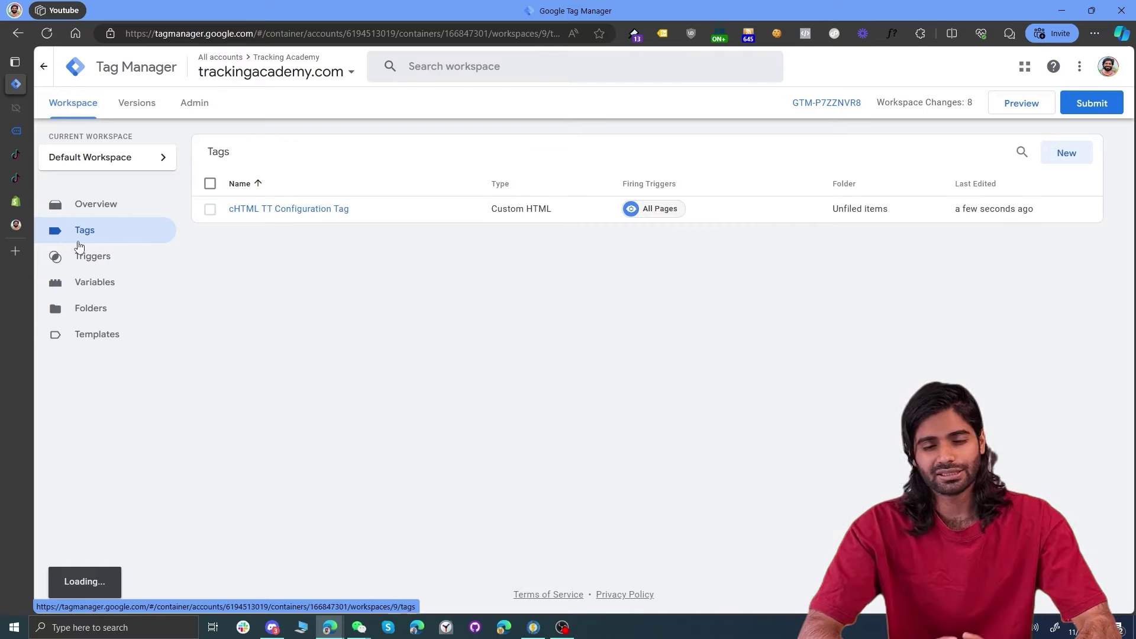
pyautogui.click(274, 211)
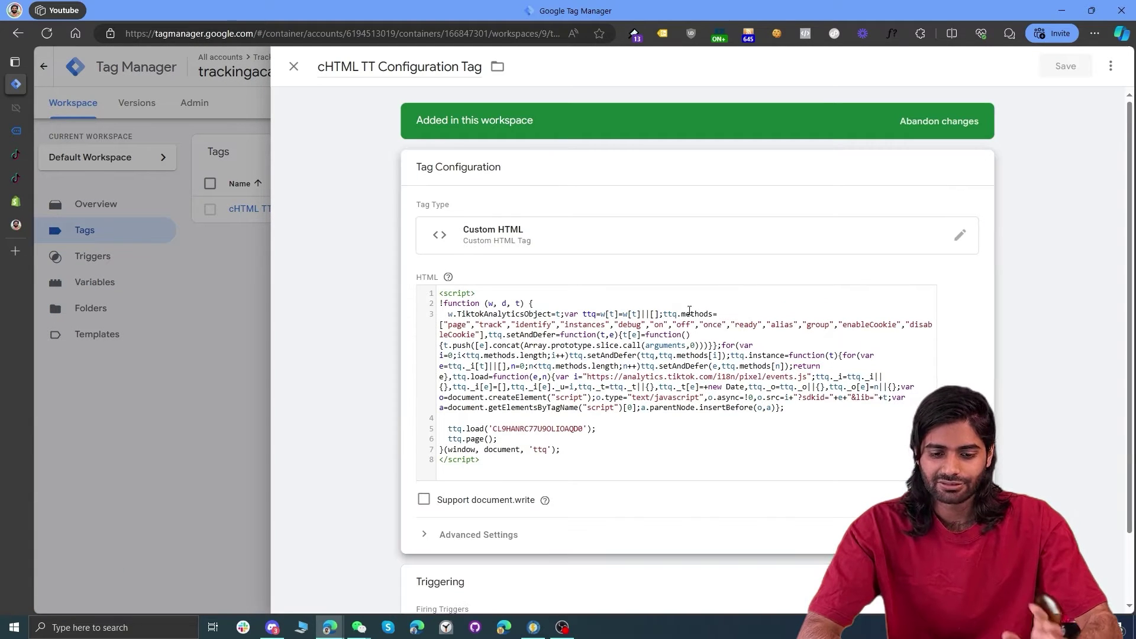
pyautogui.doubleClick(519, 427)
pyautogui.write('{{')
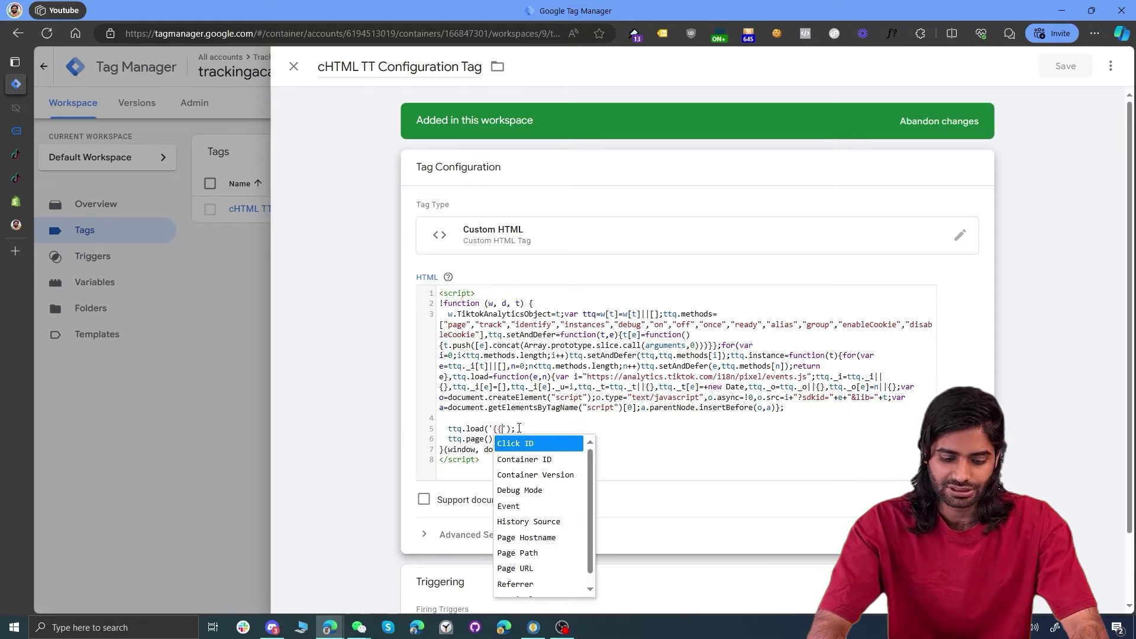
pyautogui.write('TT')
pyautogui.click(526, 442)
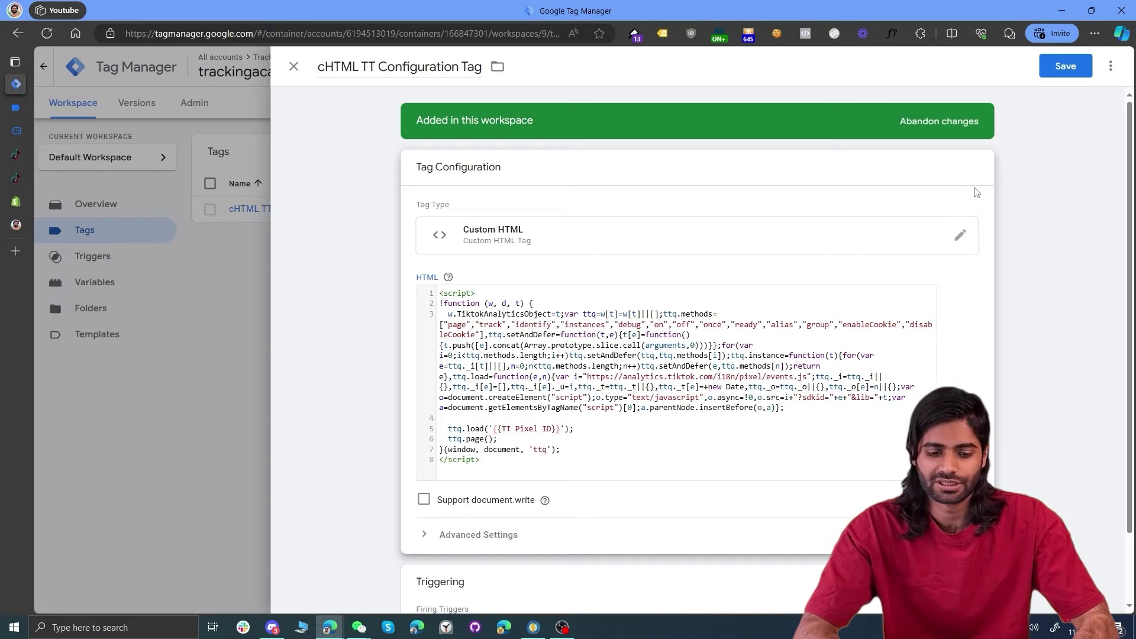
pyautogui.click(1076, 76)
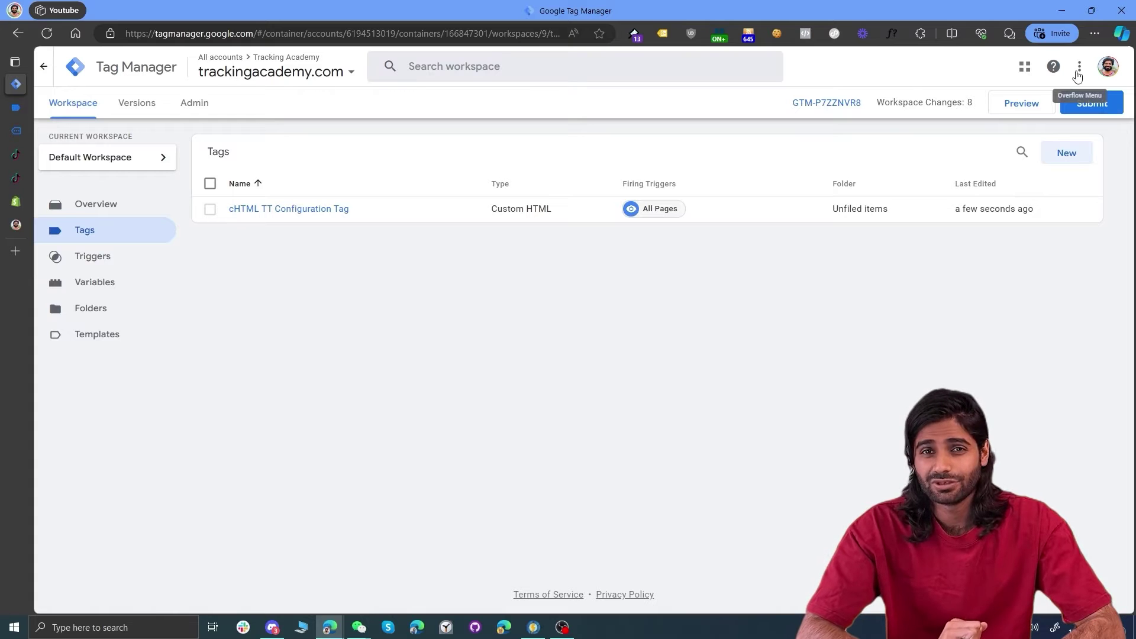
# Preview the container on the Shopify store and examine the Page View event and warnings in TikTok Pixel Helper
pyautogui.click(1025, 111)
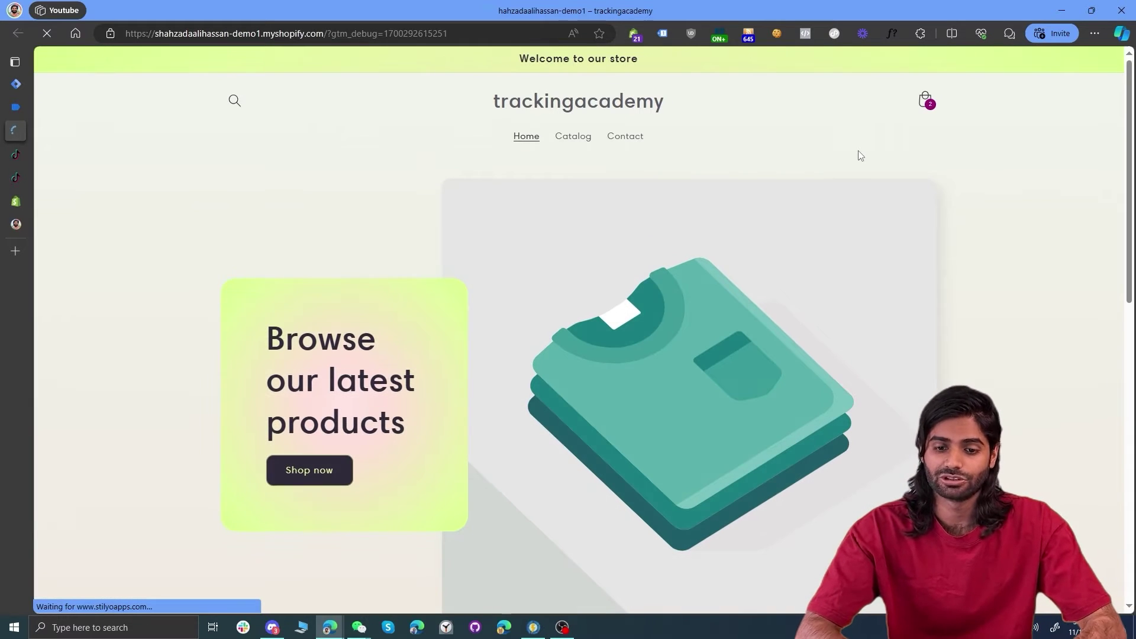
pyautogui.click(836, 32)
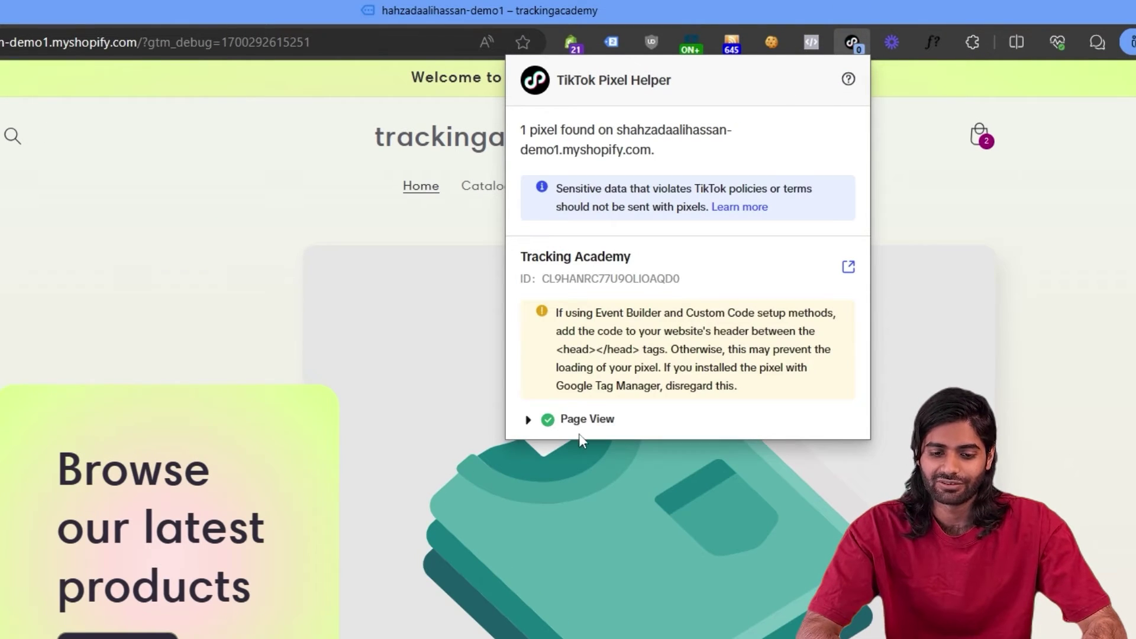
pyautogui.click(583, 420)
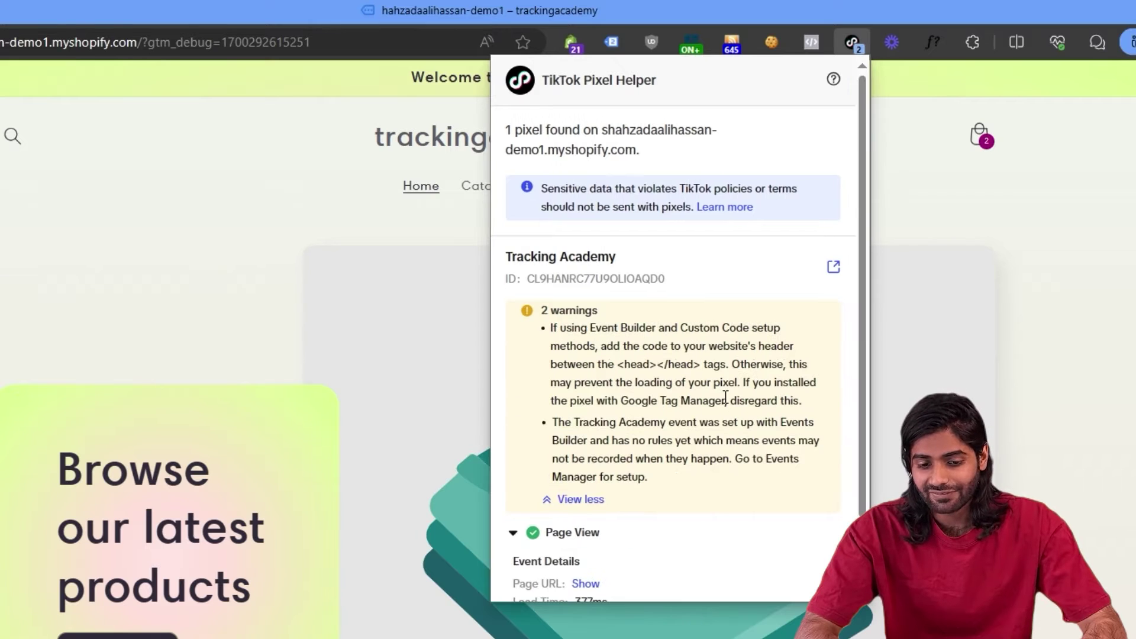
pyautogui.scroll(-2, 723, 398)
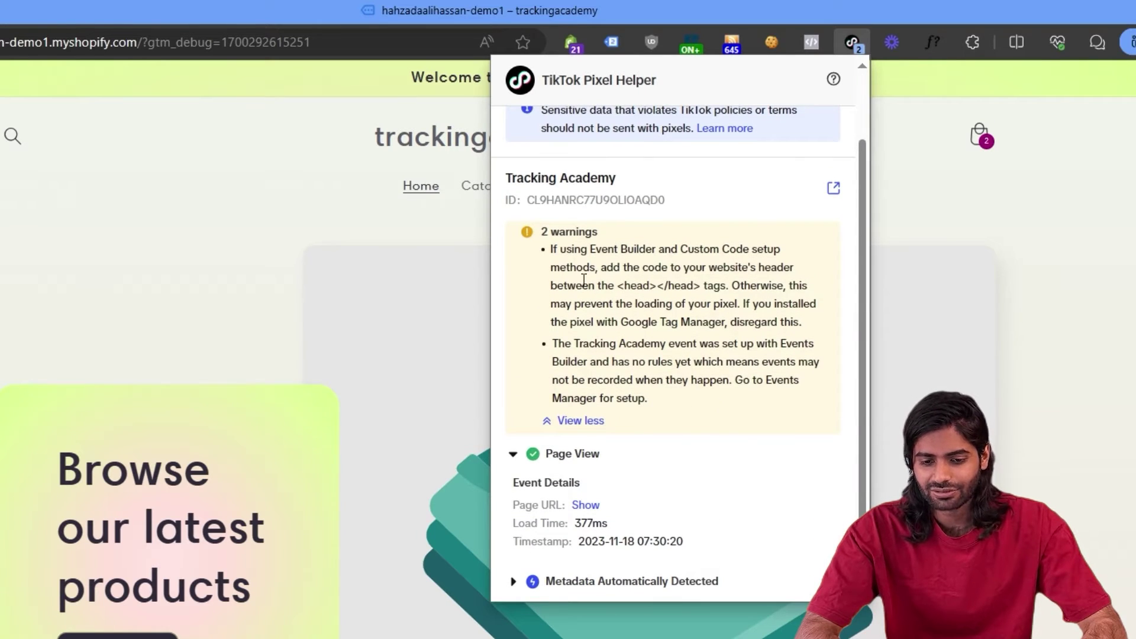
pyautogui.click(596, 425)
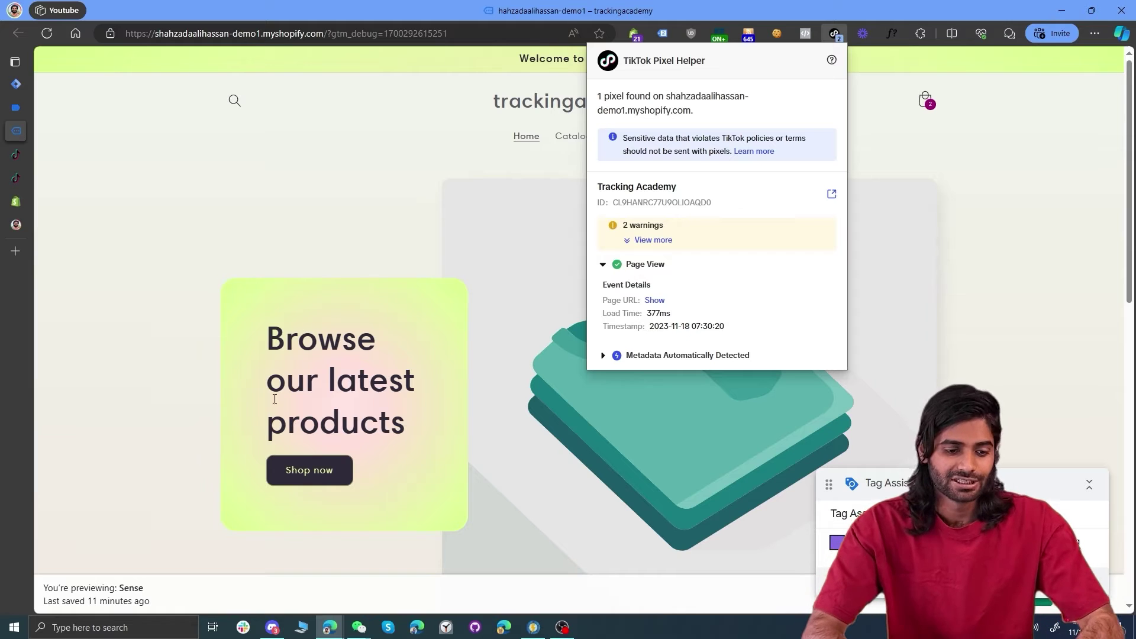
# Switch to the GA4 BeginCheckout blog post and copy the Head DataLayer code snippet
pyautogui.click(17, 227)
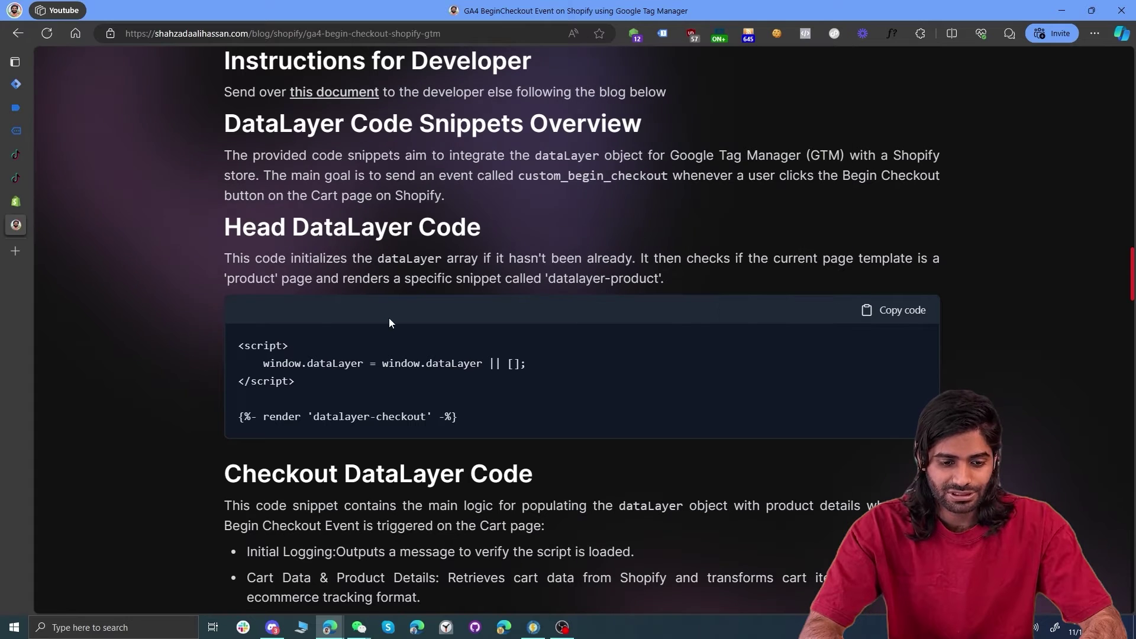
pyautogui.click(916, 320)
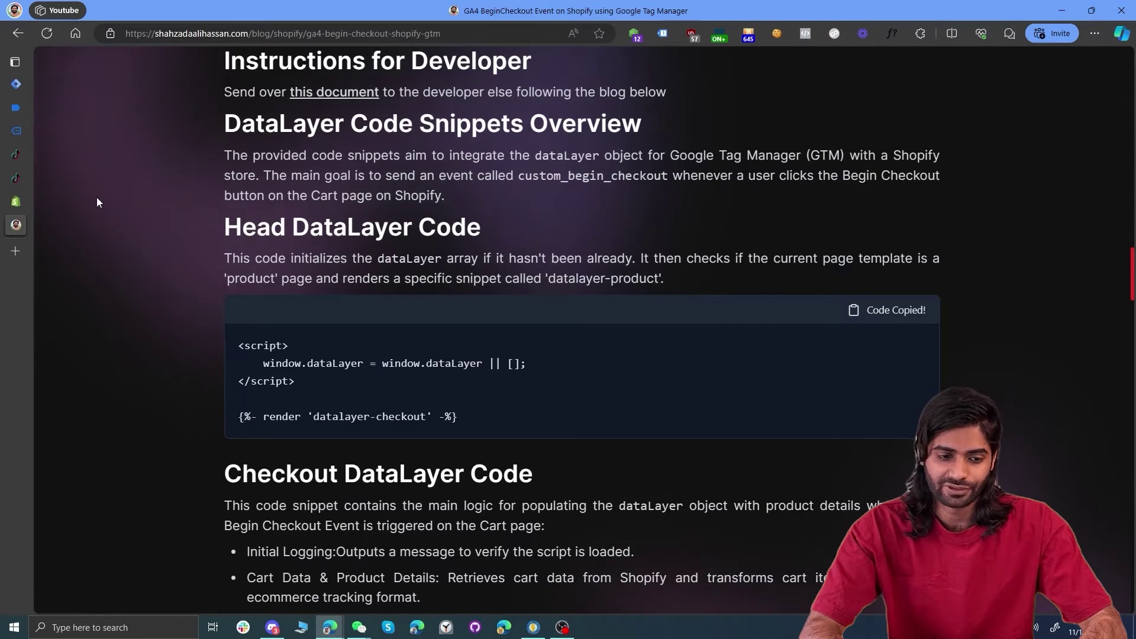
# Switch to the Shopify theme code editor and create a new snippet file named head-datalayer
pyautogui.click(16, 202)
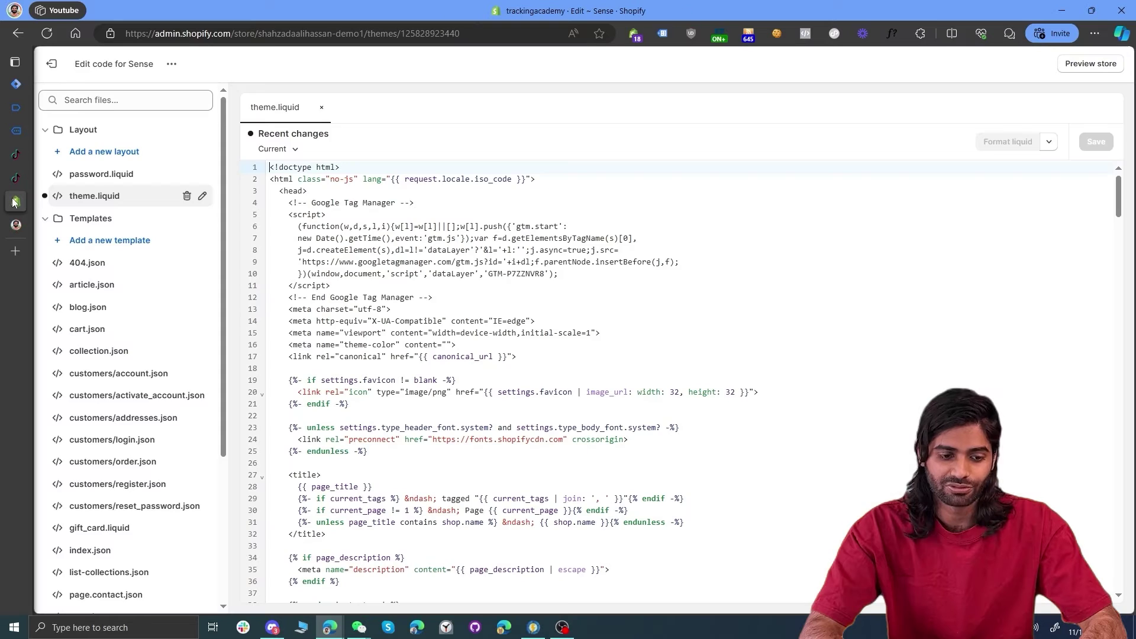
pyautogui.click(125, 224)
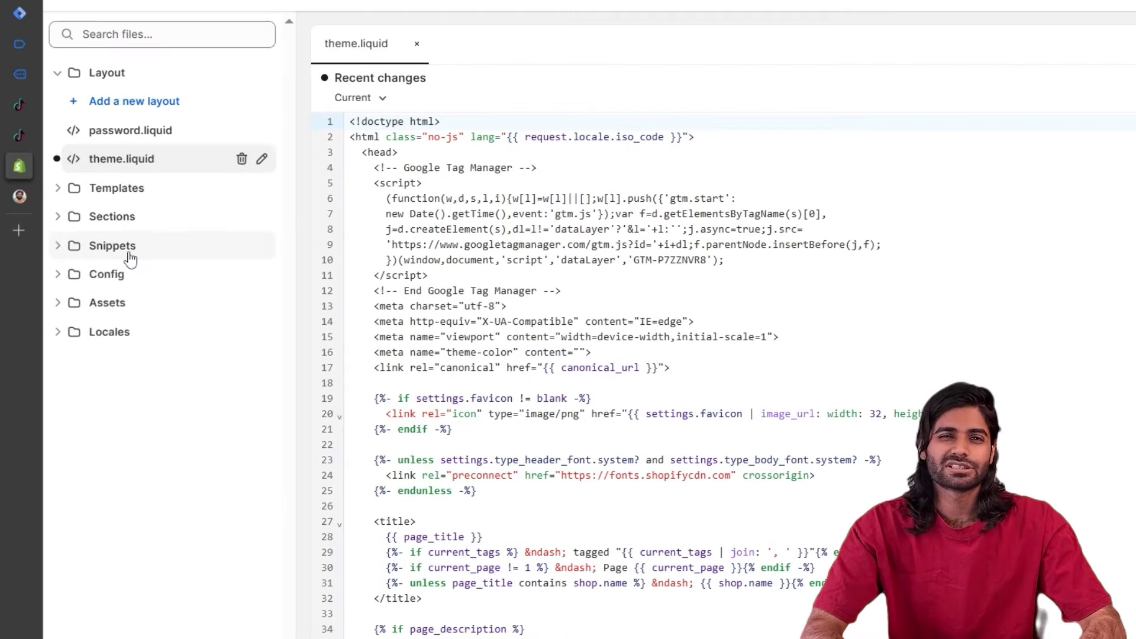
pyautogui.click(98, 268)
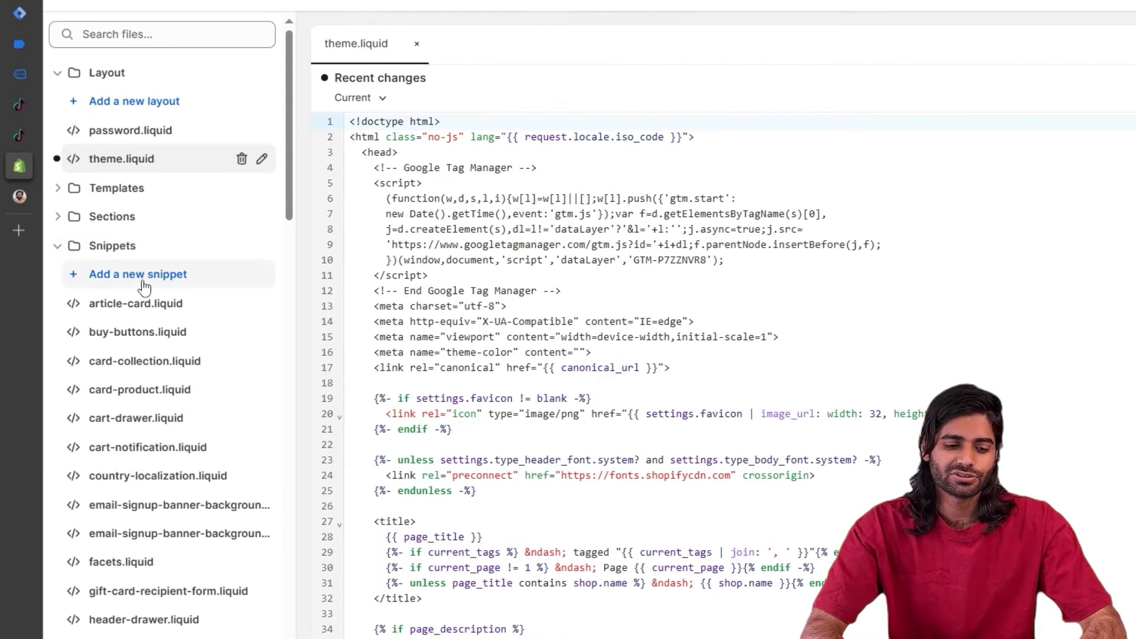
pyautogui.click(144, 276)
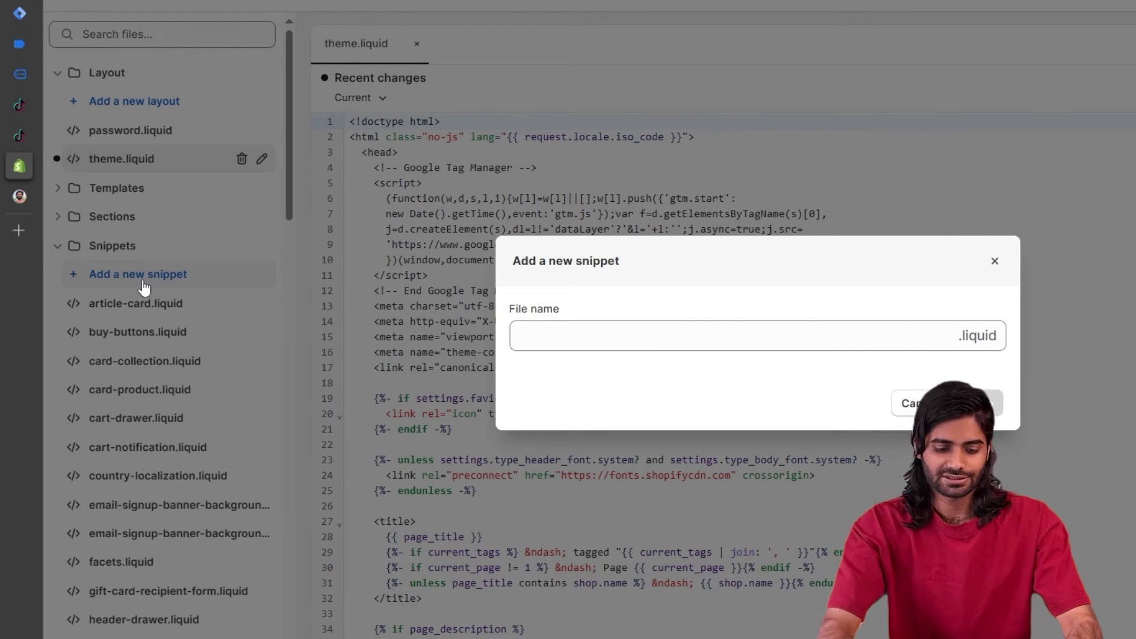
pyautogui.press('Tab')
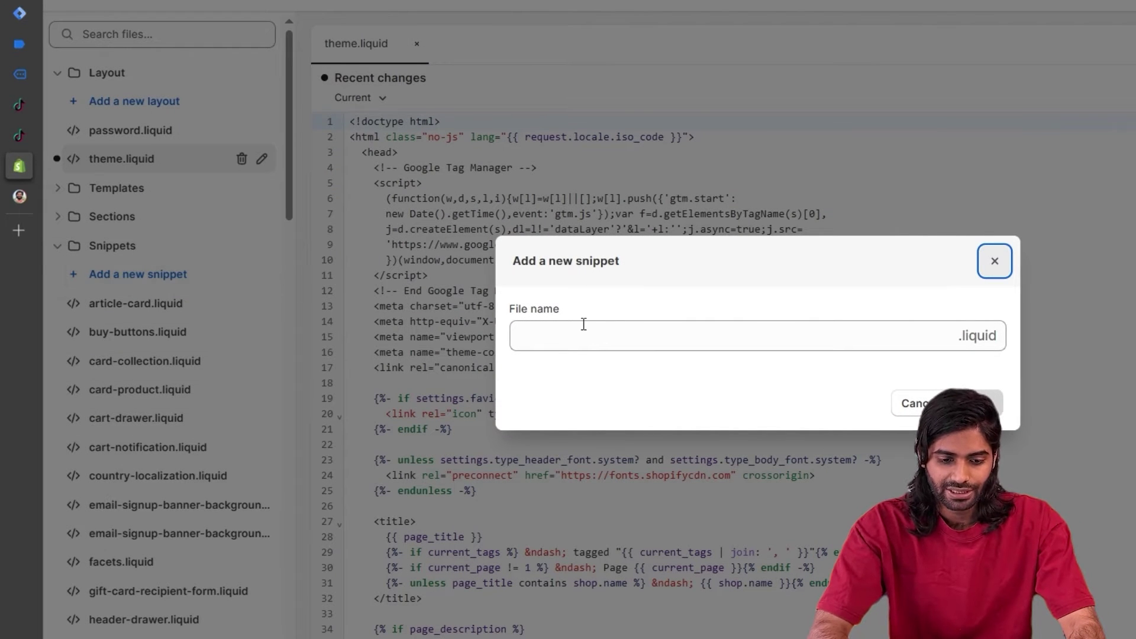
pyautogui.click(580, 332)
pyautogui.write('head-datalayer')
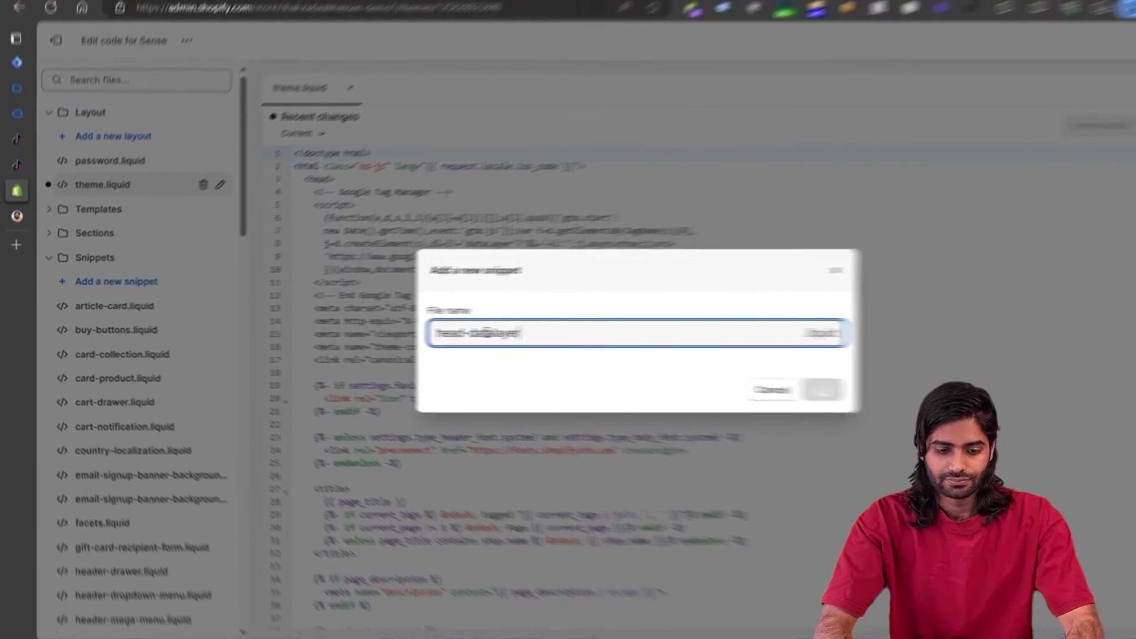
# Create a second snippet named datalayer-checkout, and paste the copied Head DataLayer code into head-datalayer.liquid
pyautogui.click(123, 237)
pyautogui.scroll(-4, 467, 395)
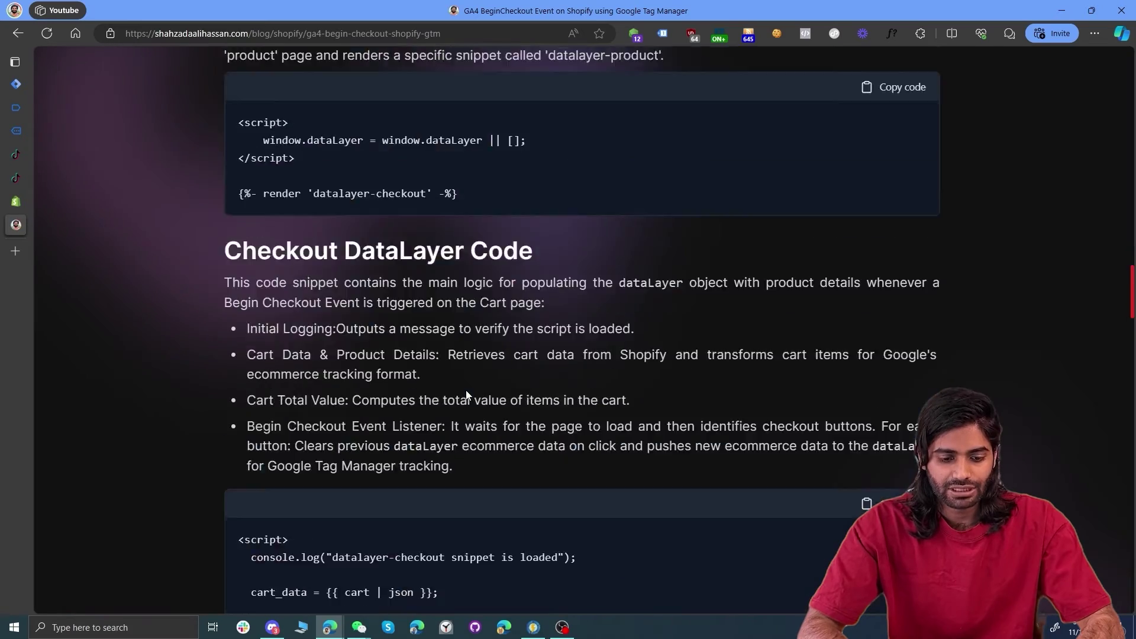
pyautogui.scroll(-4, 466, 396)
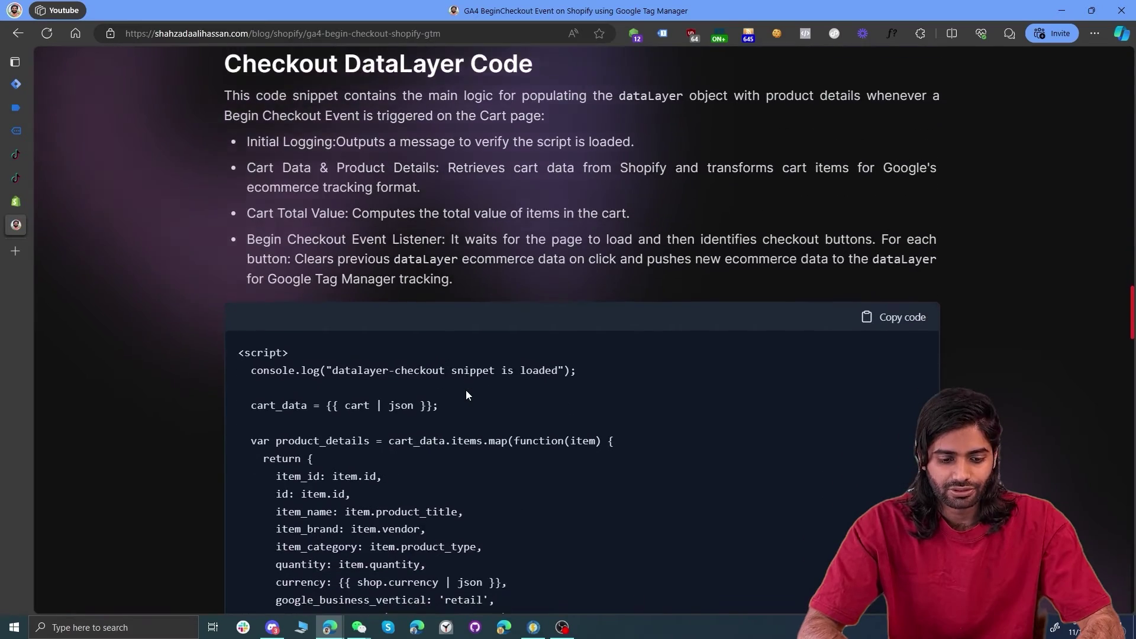
pyautogui.scroll(1, 466, 395)
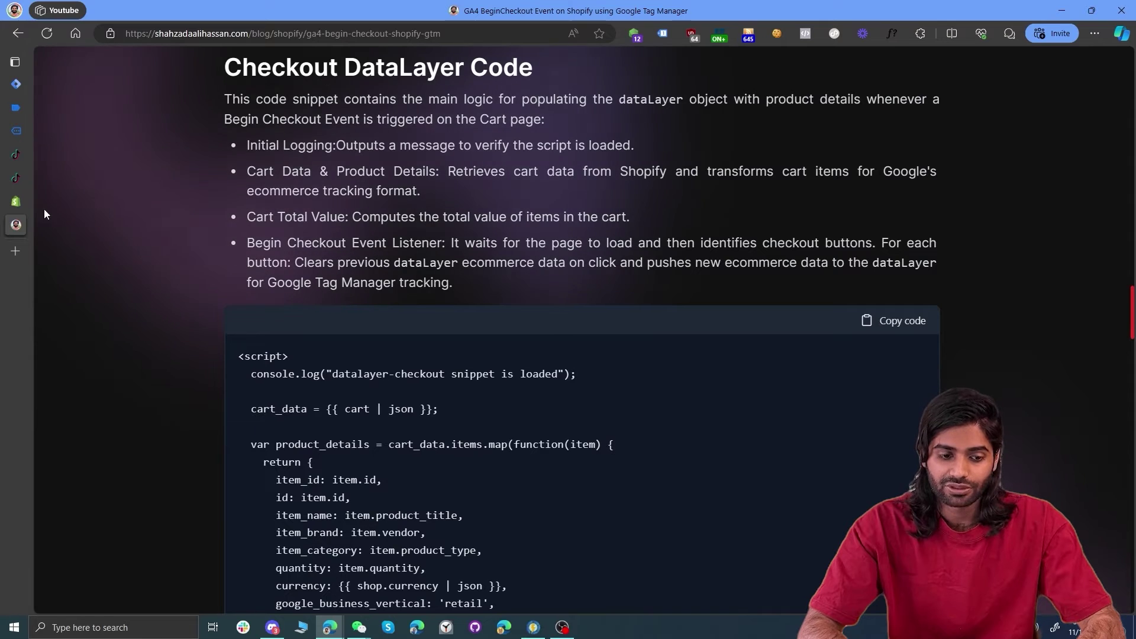
pyautogui.click(15, 201)
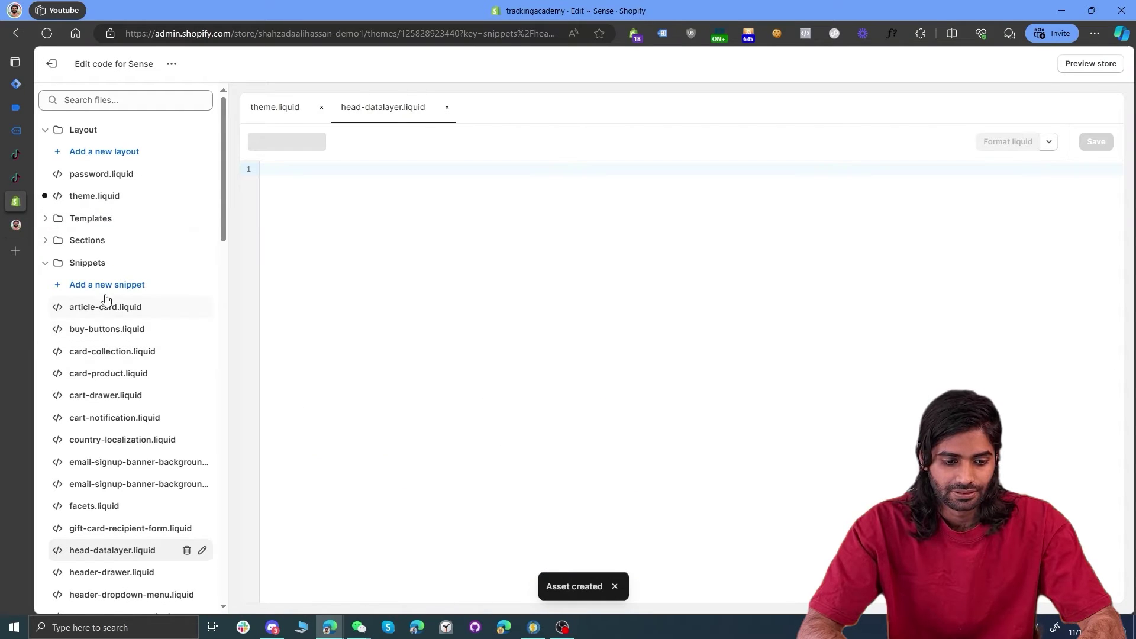
pyautogui.click(107, 289)
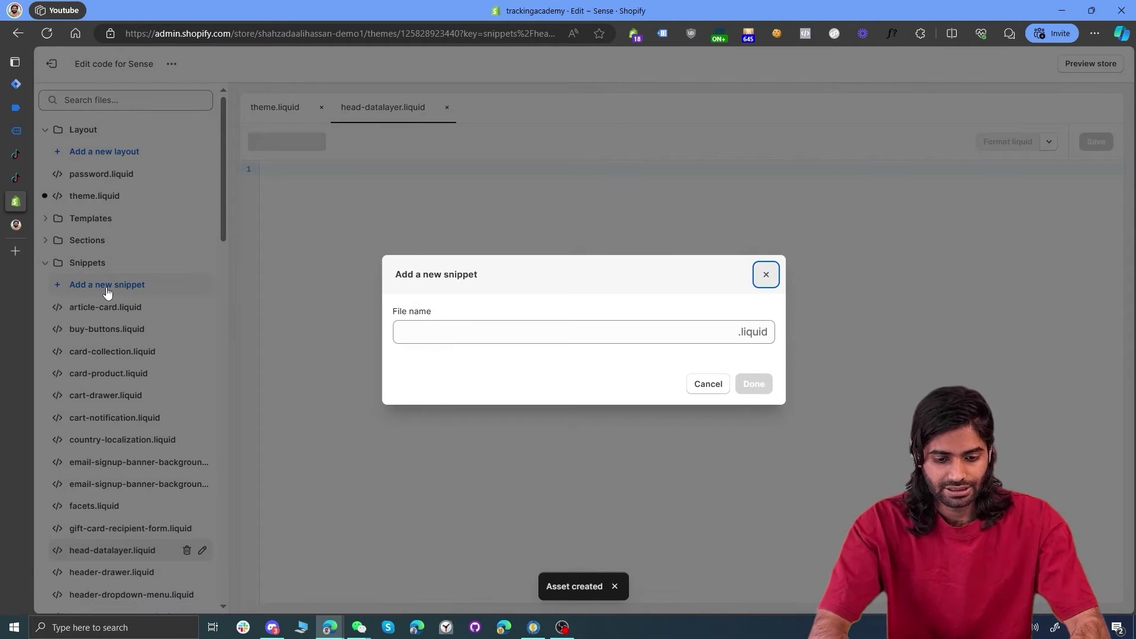
pyautogui.click(431, 338)
pyautogui.write('datalayer')
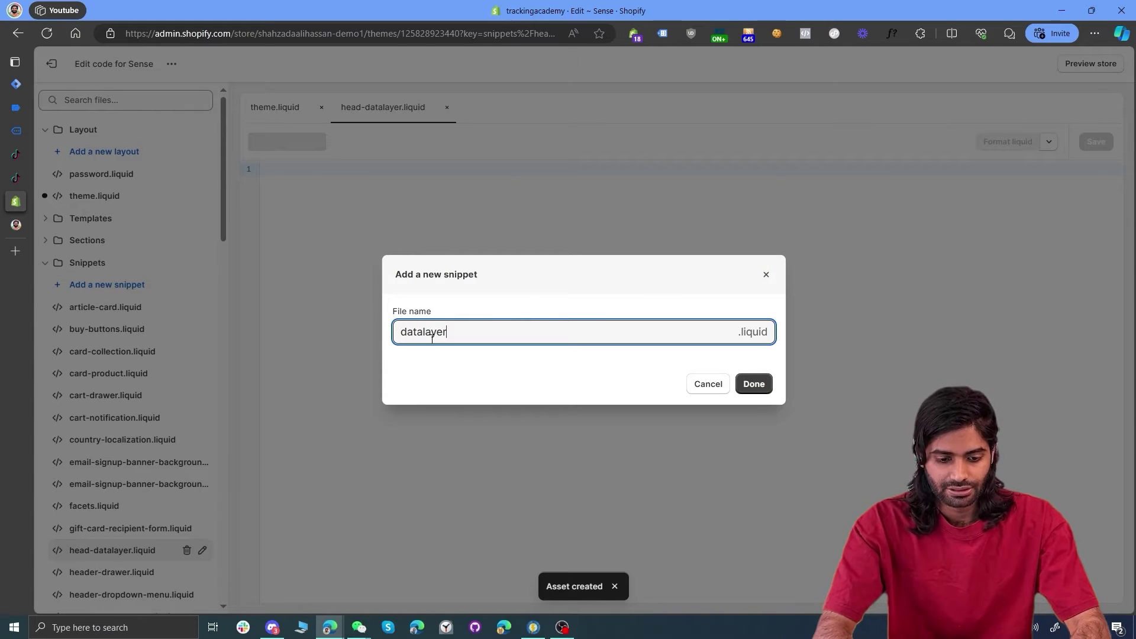
pyautogui.write('-checkout')
pyautogui.press('Return')
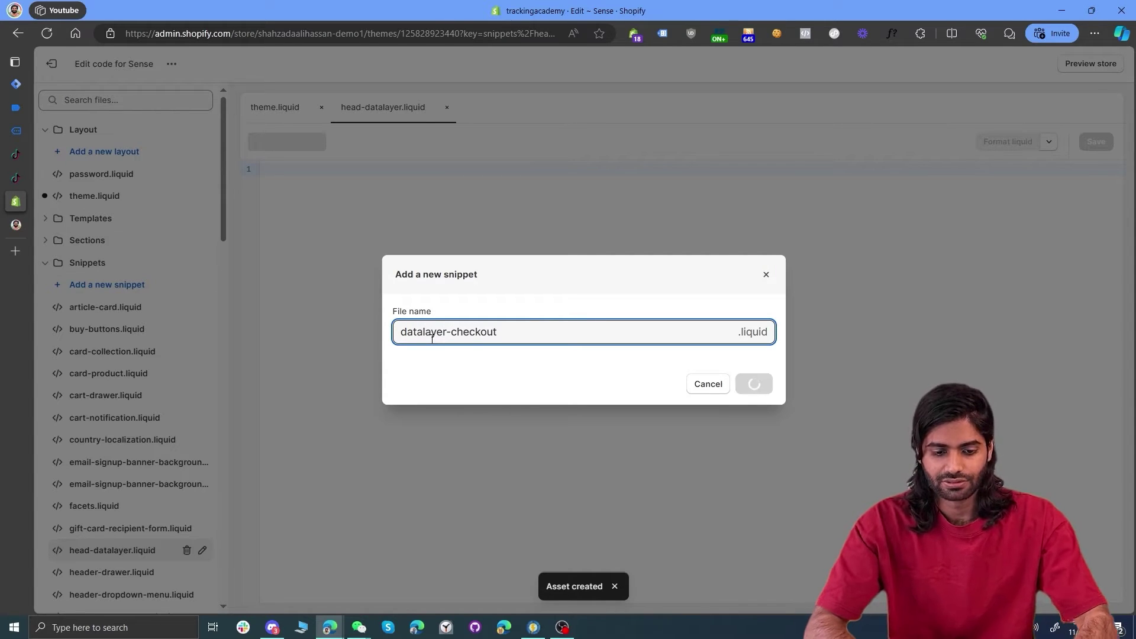
pyautogui.click(371, 107)
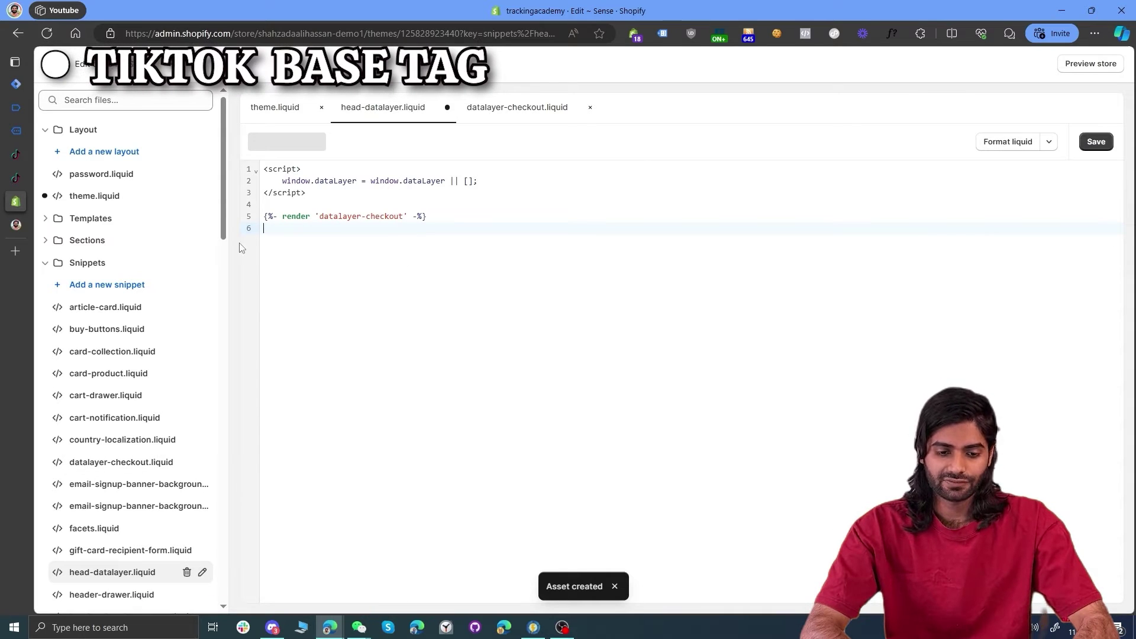
# Copy the blog post's Checkout DataLayer code into datalayer-checkout.liquid, and save both datalayer snippets
pyautogui.click(16, 225)
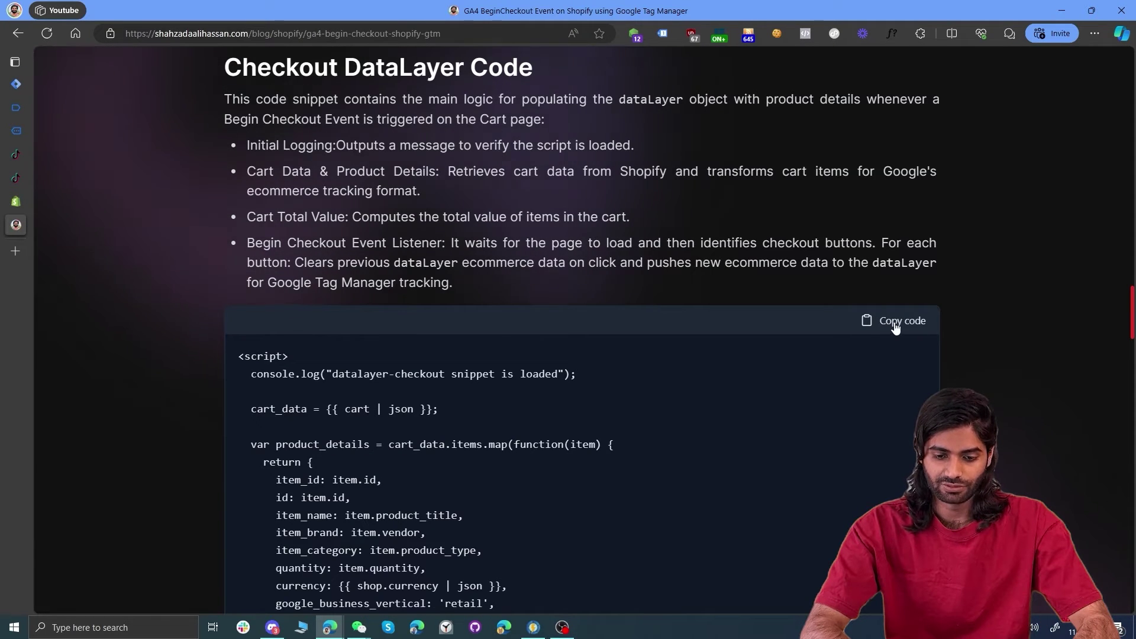
pyautogui.click(895, 325)
pyautogui.click(16, 202)
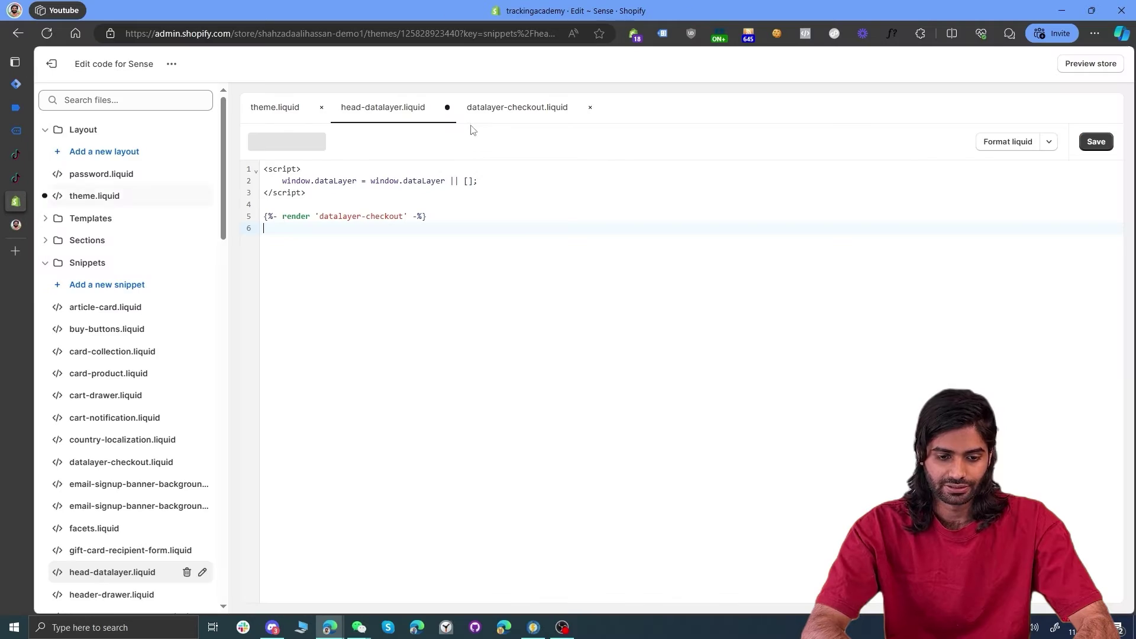
pyautogui.click(510, 110)
pyautogui.click(483, 228)
pyautogui.hotkey('ctrl', 'v')
pyautogui.hotkey('ctrl', 's')
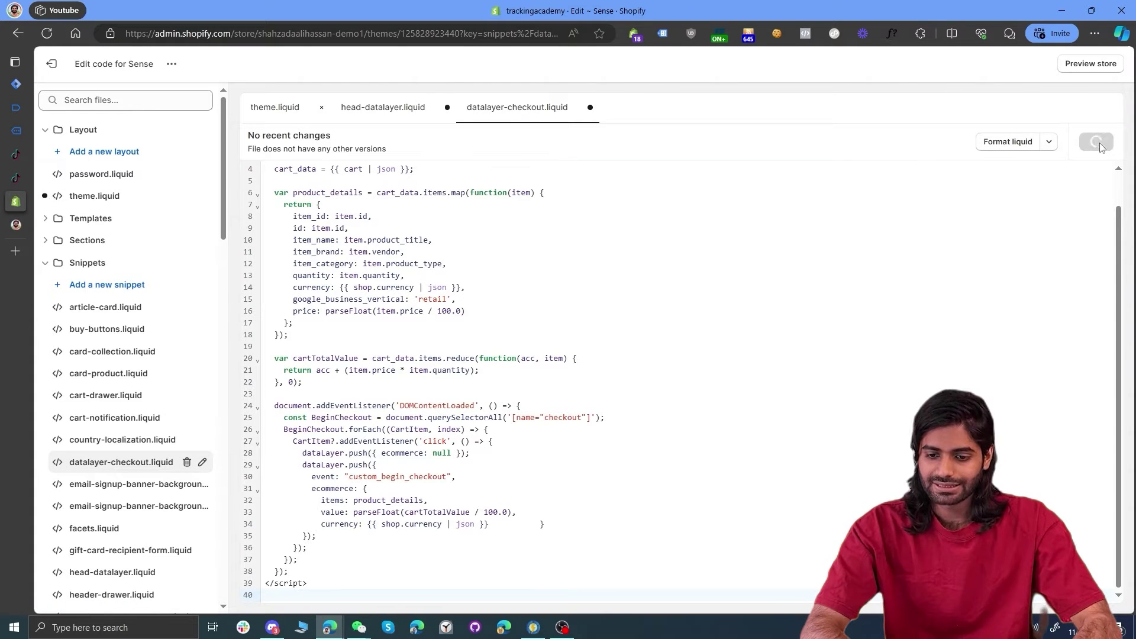
pyautogui.click(395, 112)
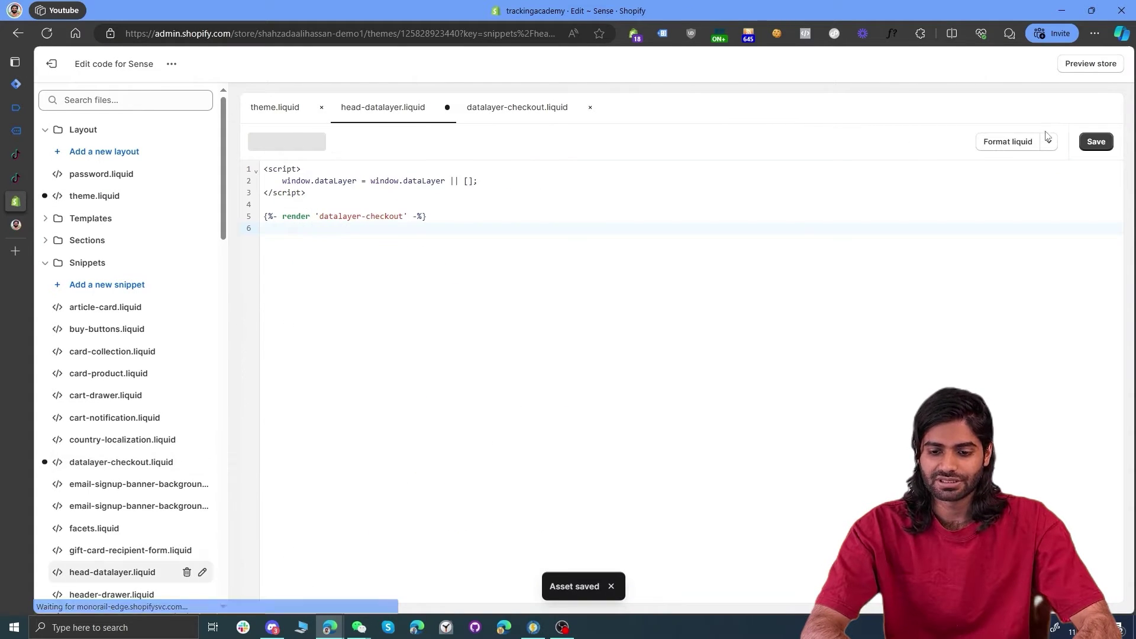
pyautogui.click(1096, 141)
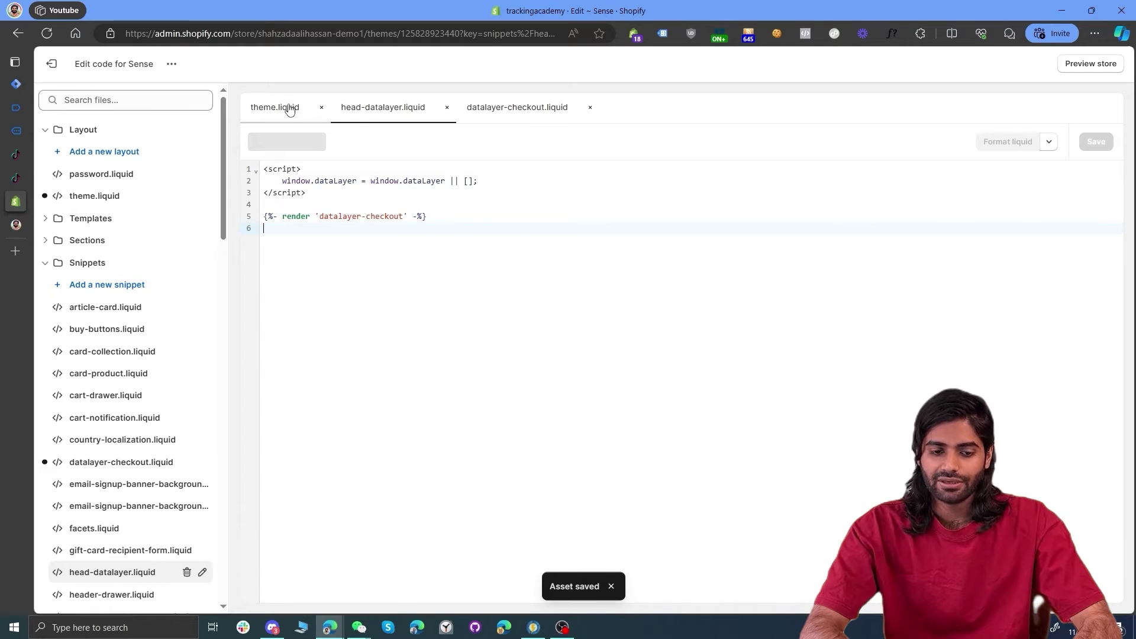
# Find the opening "<body" tag in theme.liquid
pyautogui.click(287, 109)
pyautogui.click(476, 334)
pyautogui.hotkey('ctrl', 'f')
pyautogui.write('<boyd')
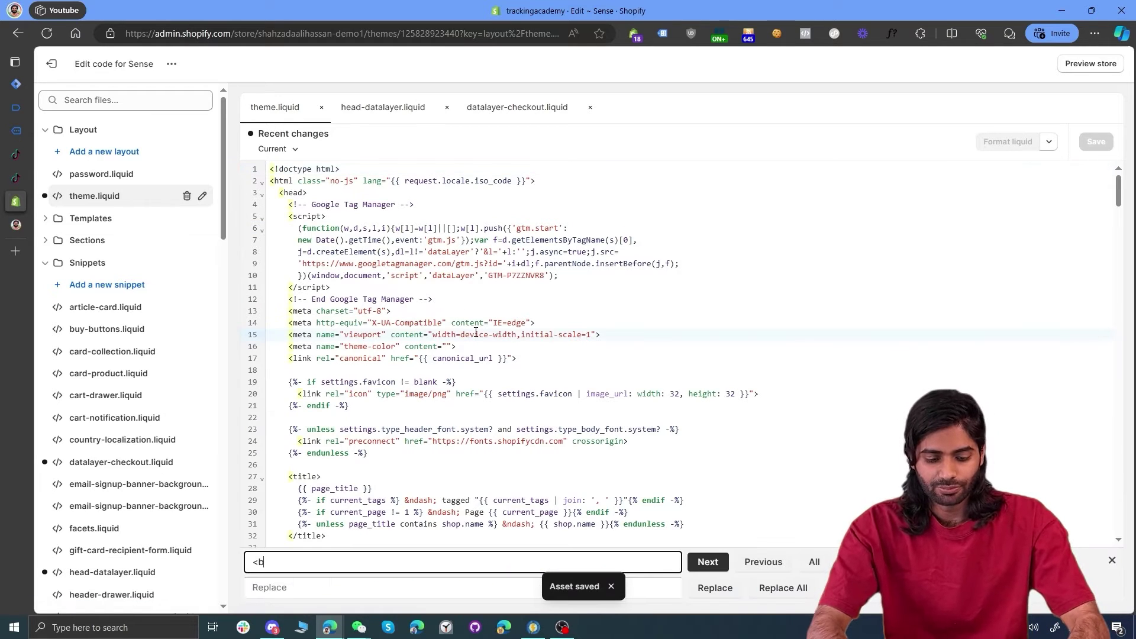
pyautogui.press('BackSpace')
pyautogui.press('BackSpace')
pyautogui.write('dy')
pyautogui.press('Return')
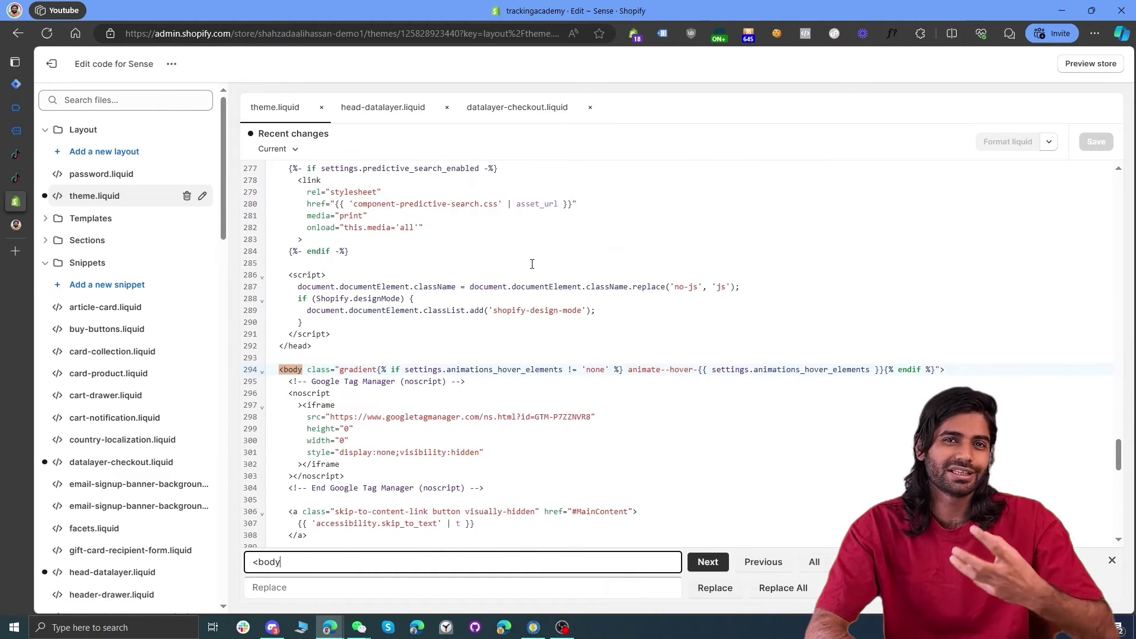
# Insert {% include "head-datalayer" %} below the End Google Tag Manager (noscript) comment in theme.liquid and save the file
pyautogui.scroll(-1, 431, 406)
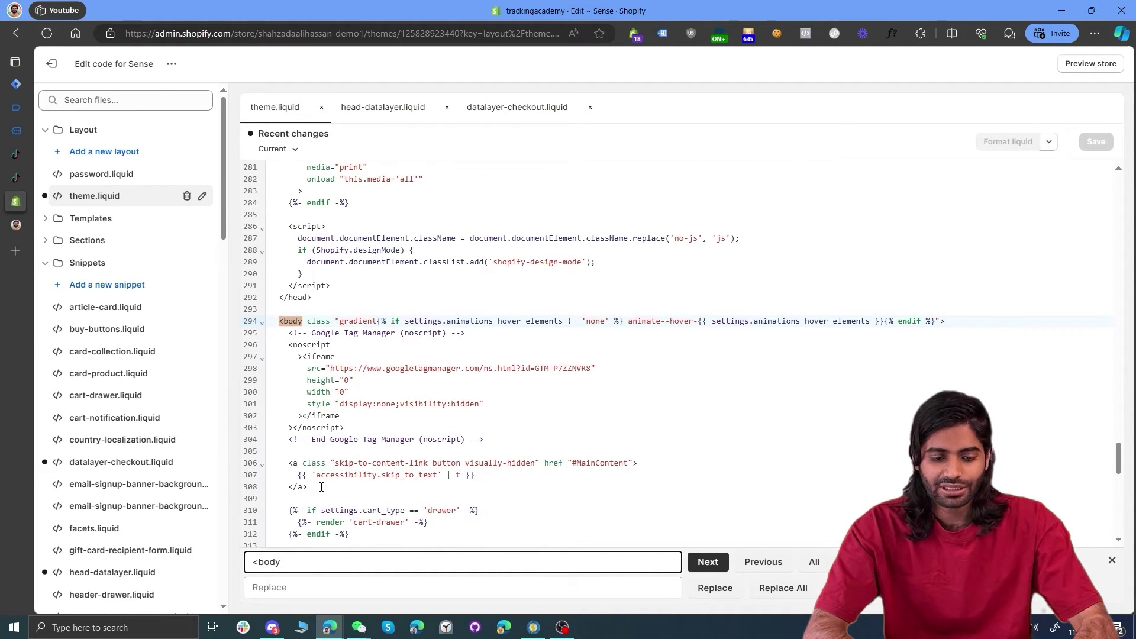
pyautogui.click(306, 449)
pyautogui.press('Return')
pyautogui.press('Return')
pyautogui.press('Return')
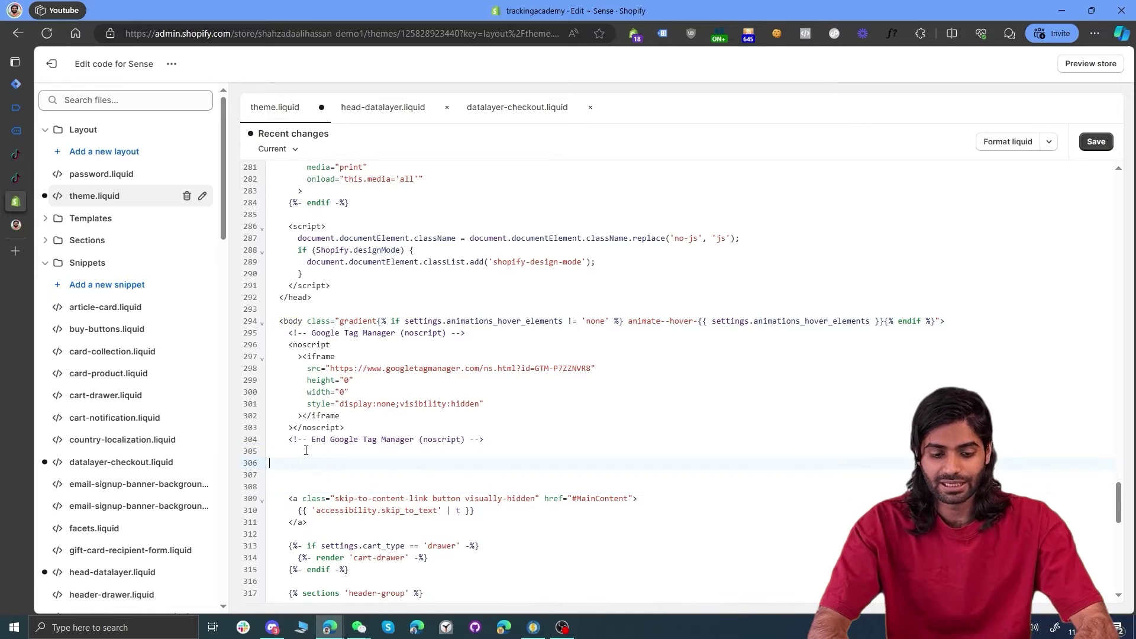
pyautogui.write("{% include '")
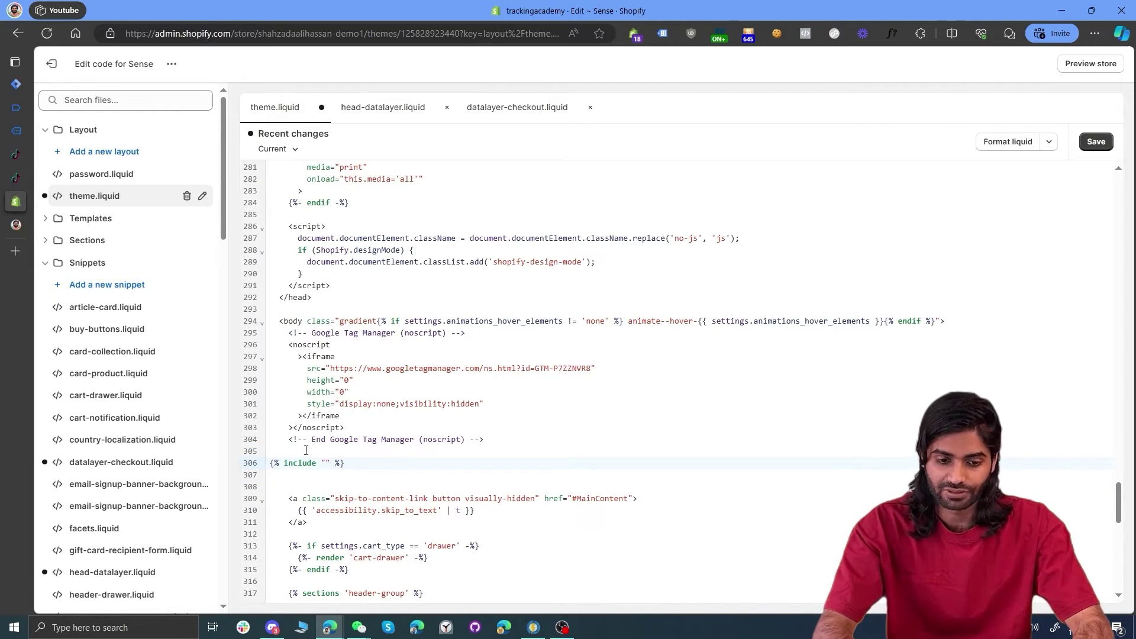
pyautogui.write('head-dataly')
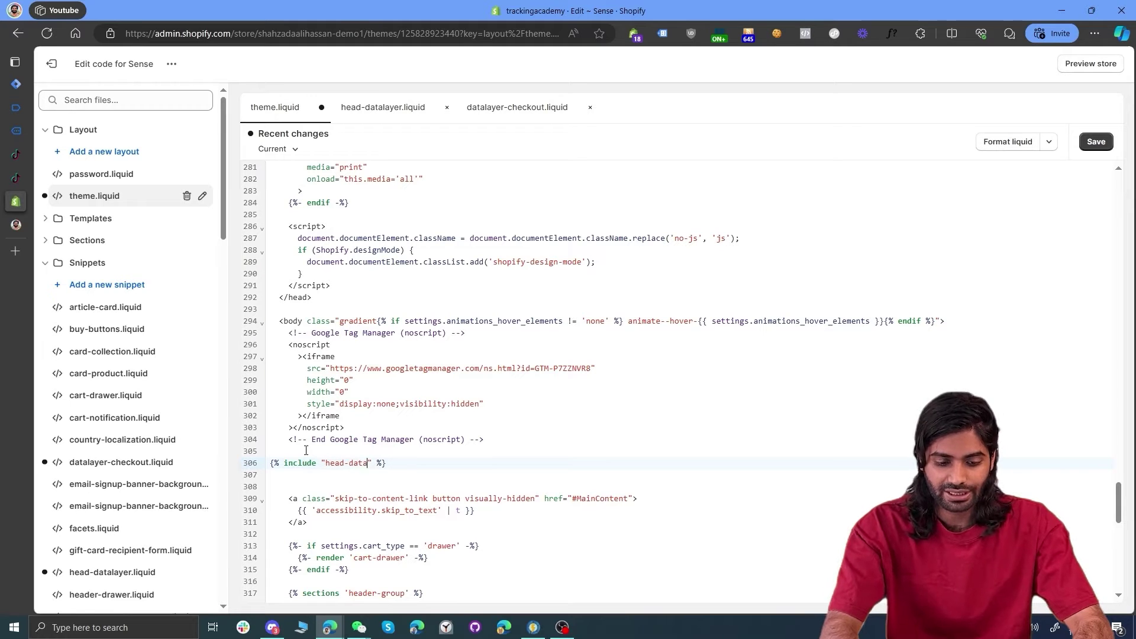
pyautogui.write('yer')
pyautogui.hotkey('ctrl', 's')
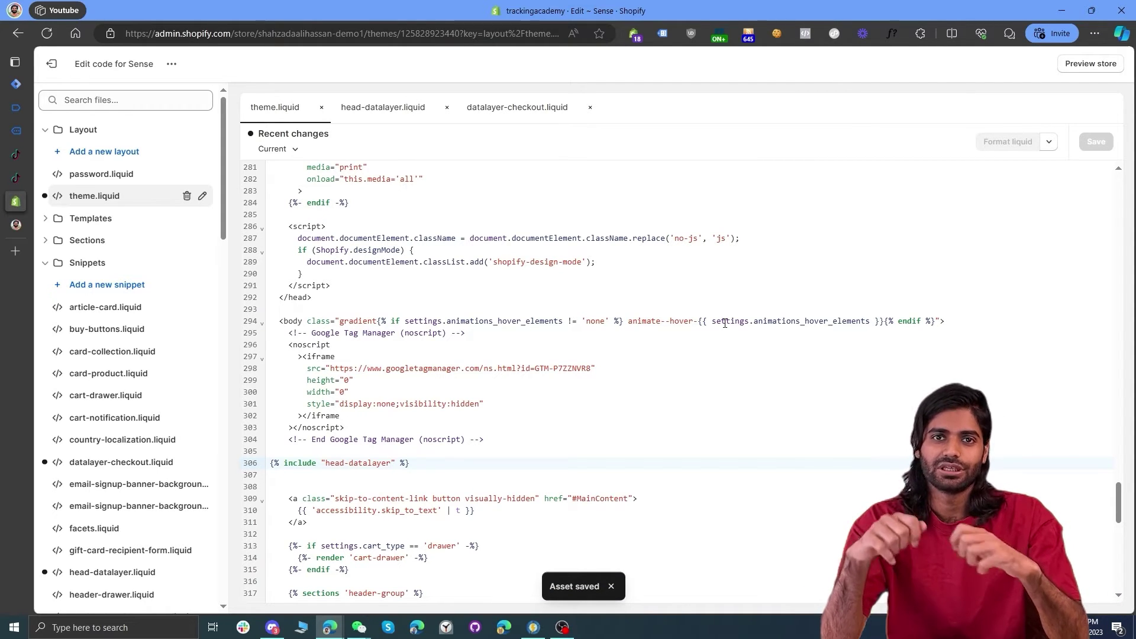
# Review the include line in theme.liquid, the render line in head-datalayer.liquid, and the cart data and event name in datalayer-checkout.liquid
pyautogui.moveTo(725, 323)
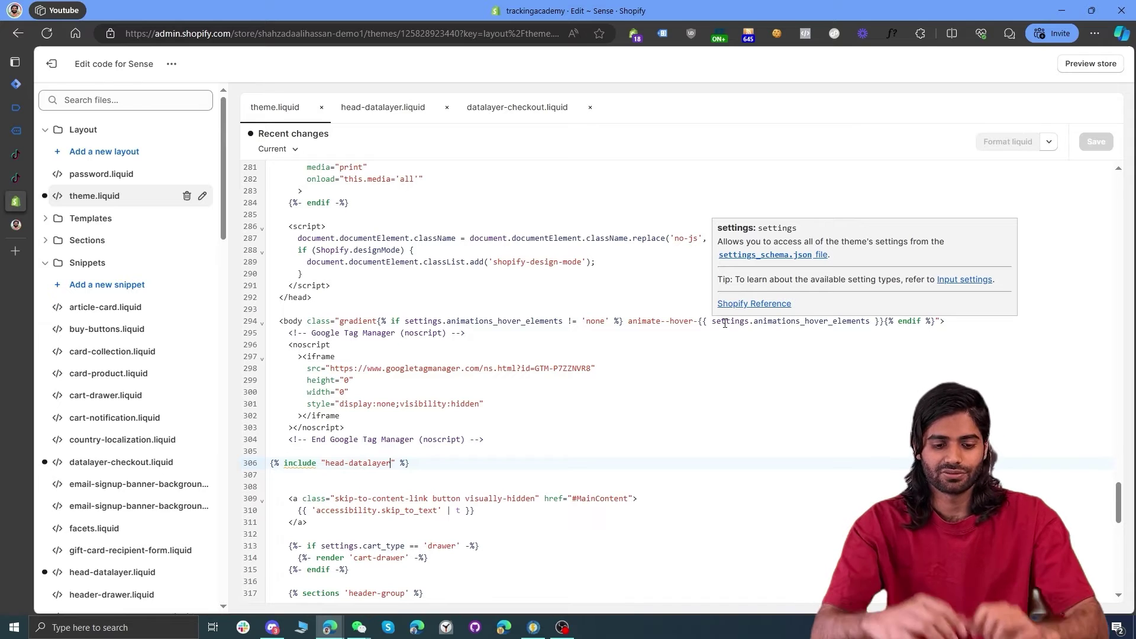
pyautogui.moveTo(409, 464); pyautogui.dragTo(264, 469)
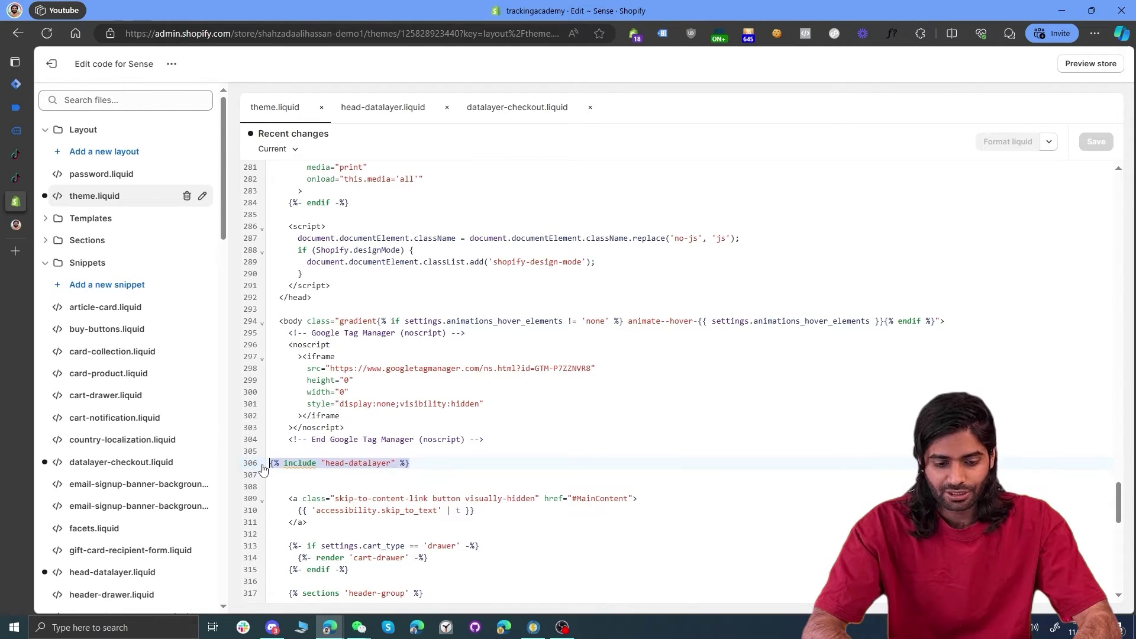
pyautogui.click(377, 109)
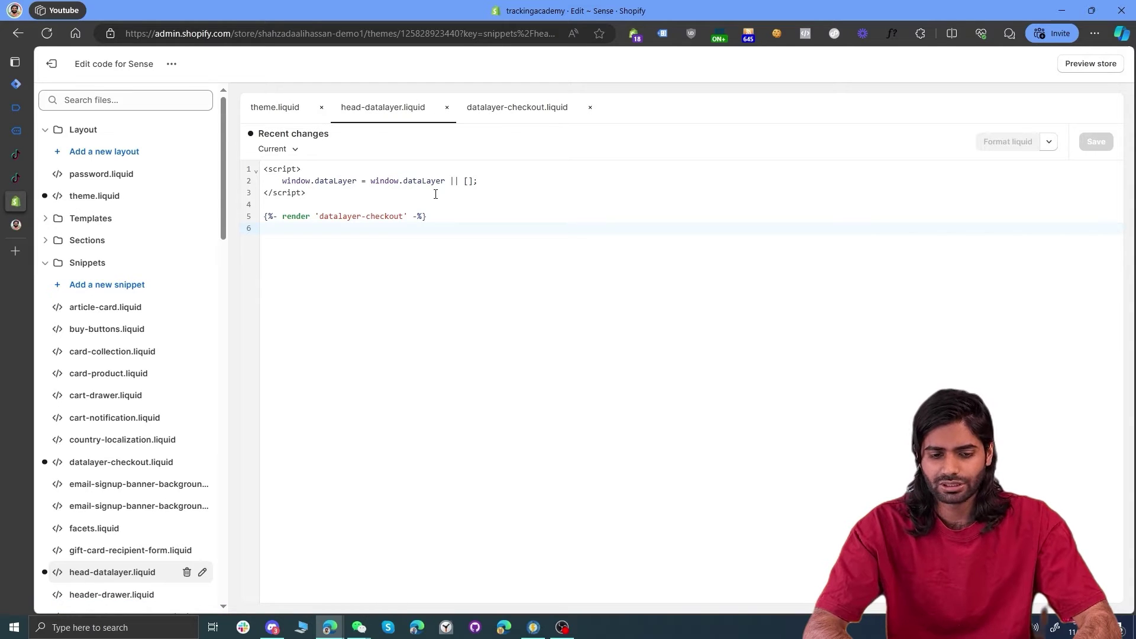
pyautogui.click(436, 216)
pyautogui.moveTo(436, 216); pyautogui.dragTo(263, 216)
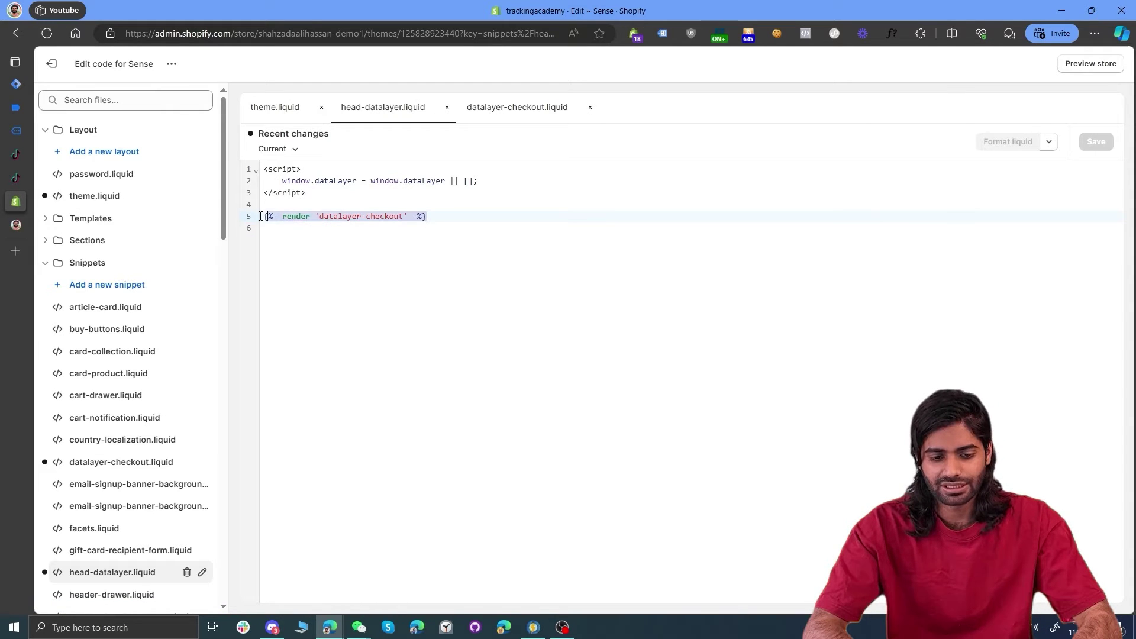
pyautogui.click(540, 111)
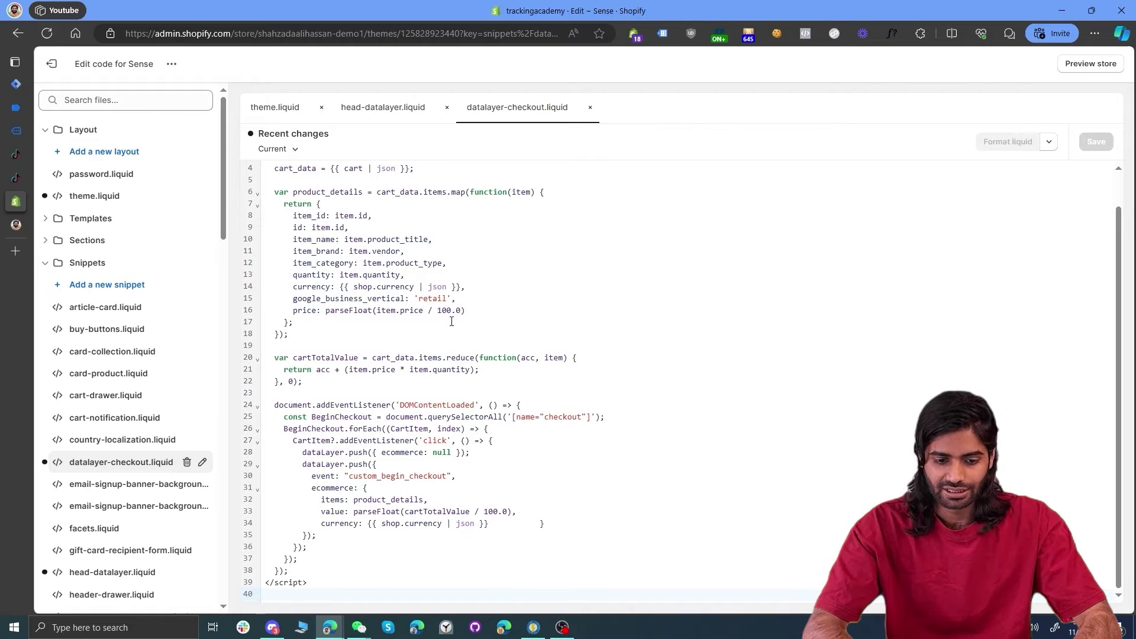
pyautogui.scroll(1, 451, 321)
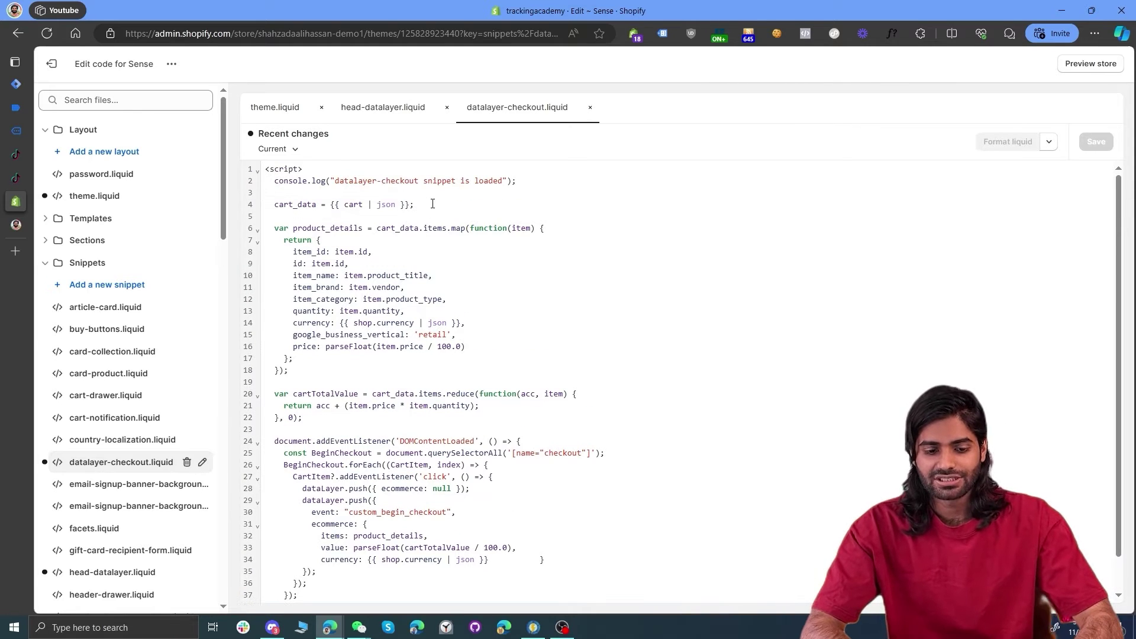
pyautogui.moveTo(432, 203); pyautogui.dragTo(259, 210)
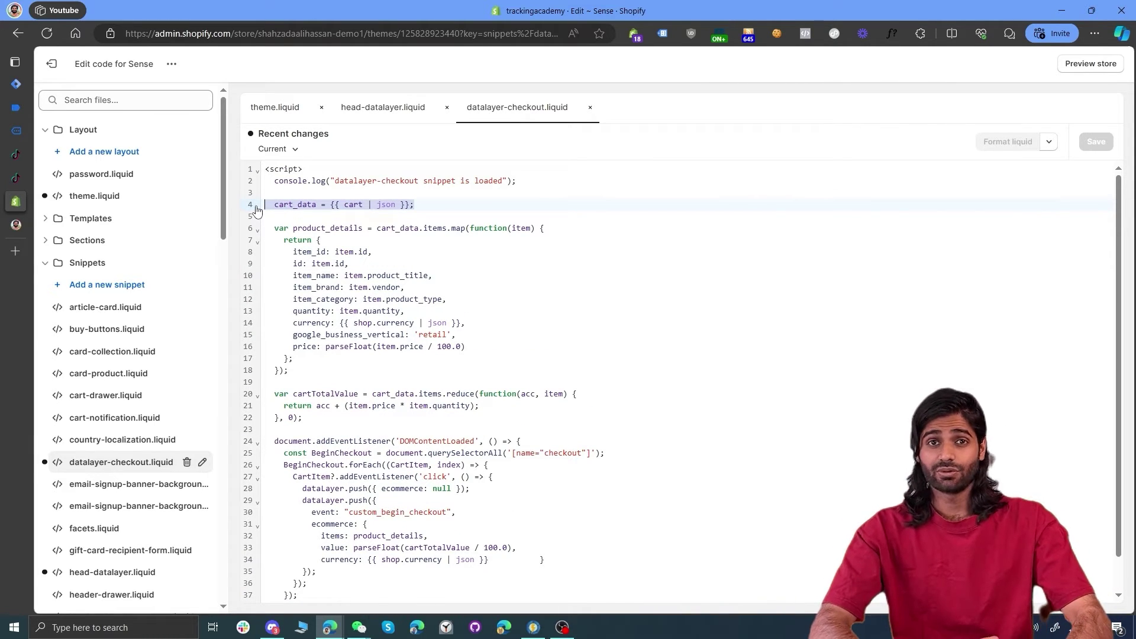
pyautogui.scroll(-1, 404, 436)
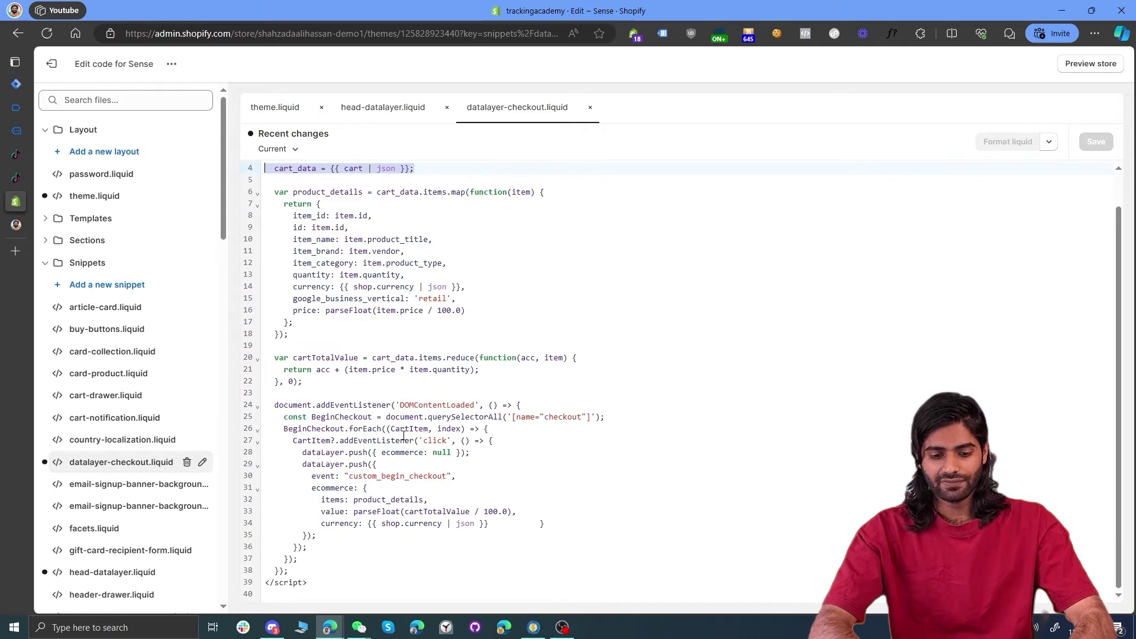
pyautogui.doubleClick(415, 477)
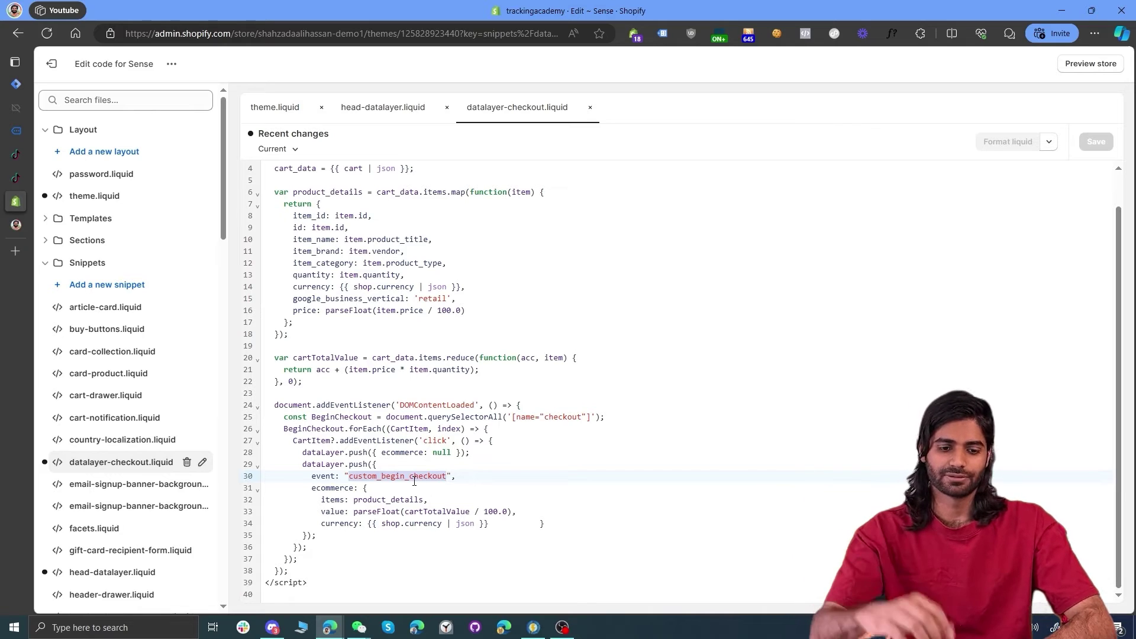
# Start checkout from the preview store's cart and expand the API call of the custom_begin_checkout event in Tag Assistant
pyautogui.click(16, 130)
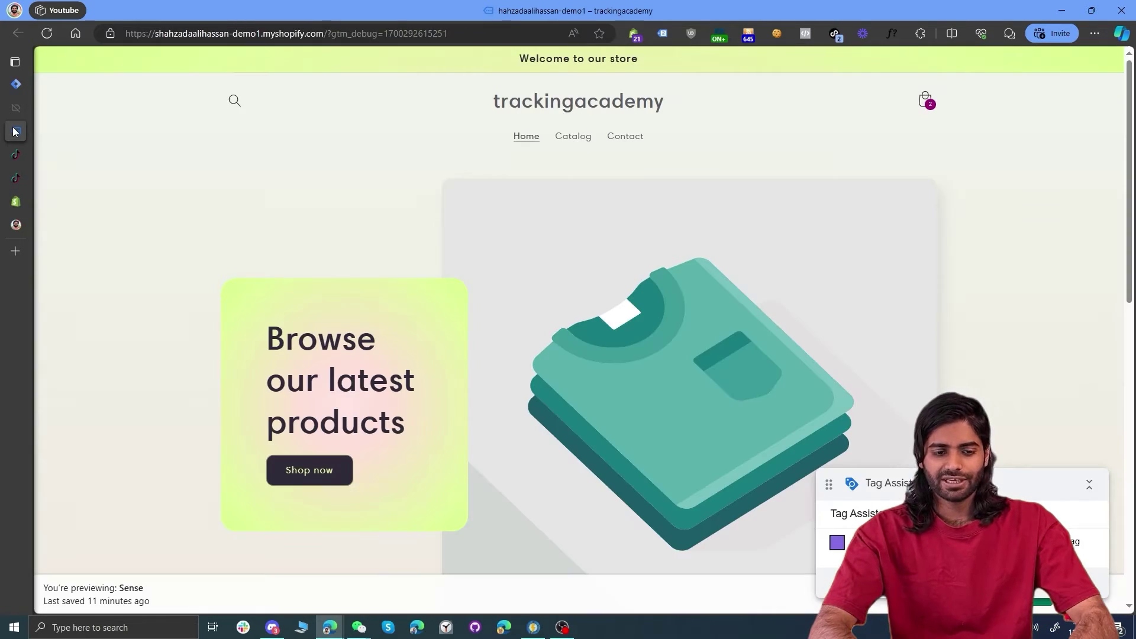
pyautogui.click(926, 102)
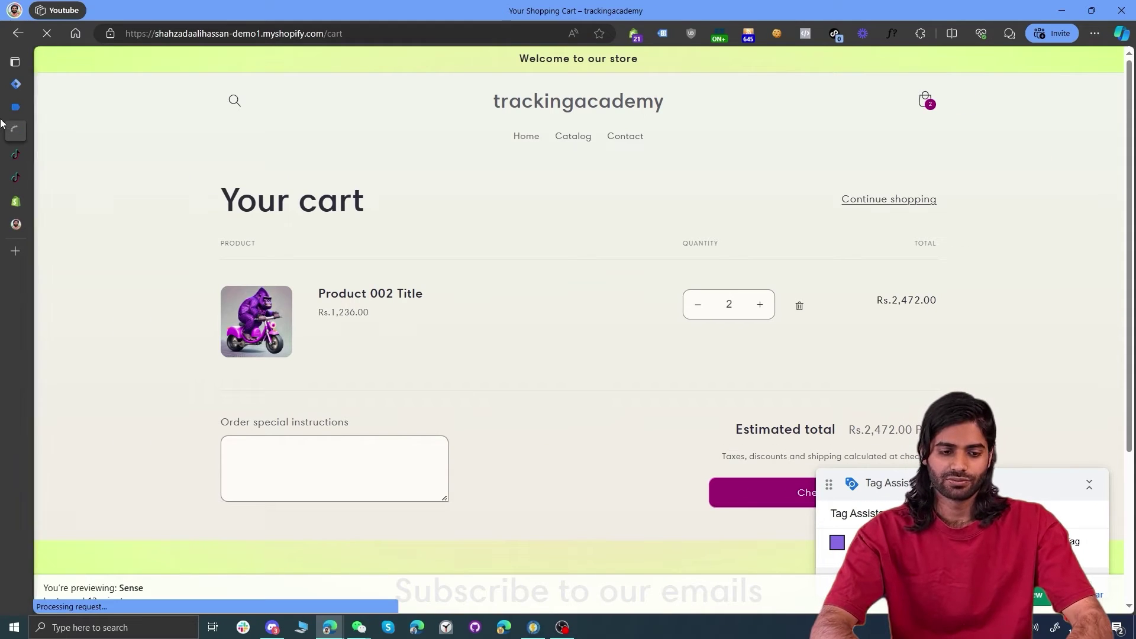
pyautogui.click(12, 106)
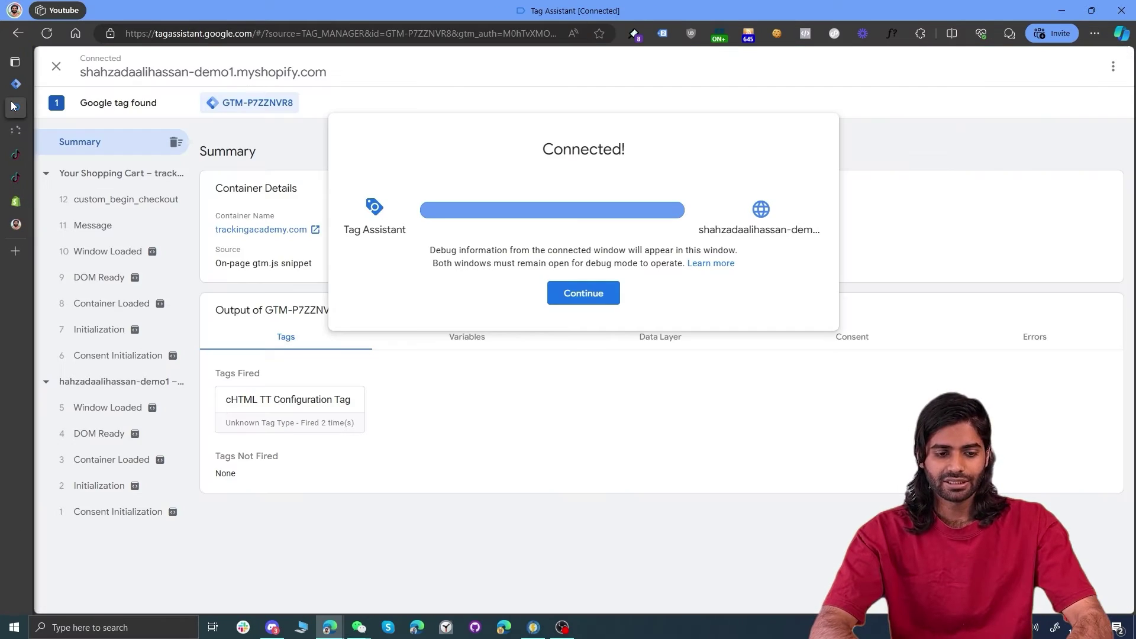
pyautogui.click(130, 205)
pyautogui.click(130, 203)
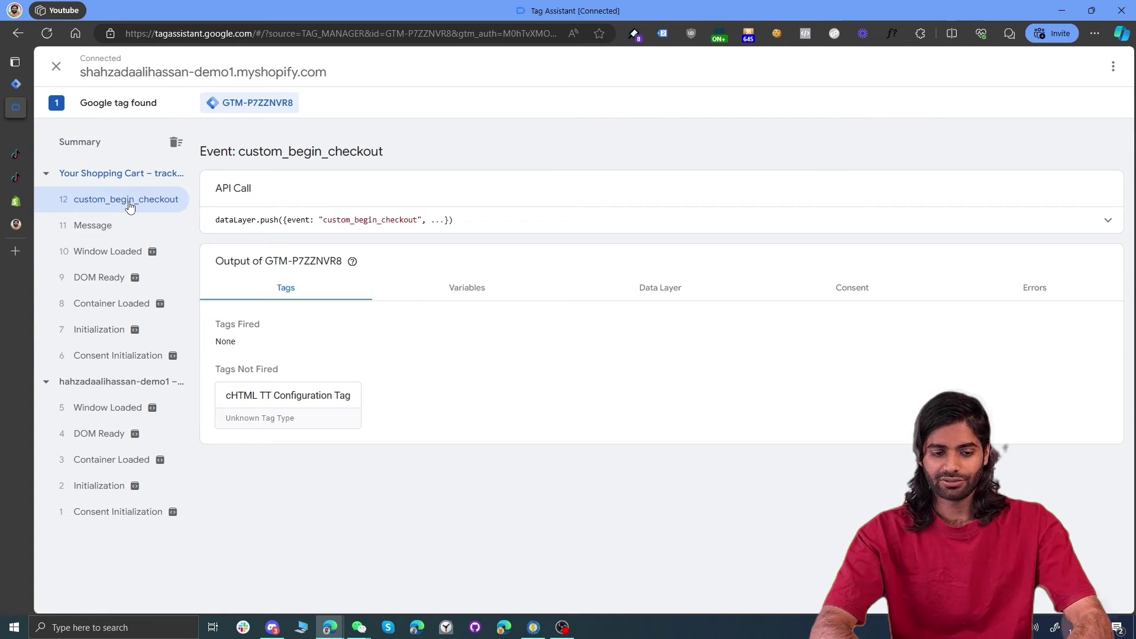
pyautogui.click(578, 227)
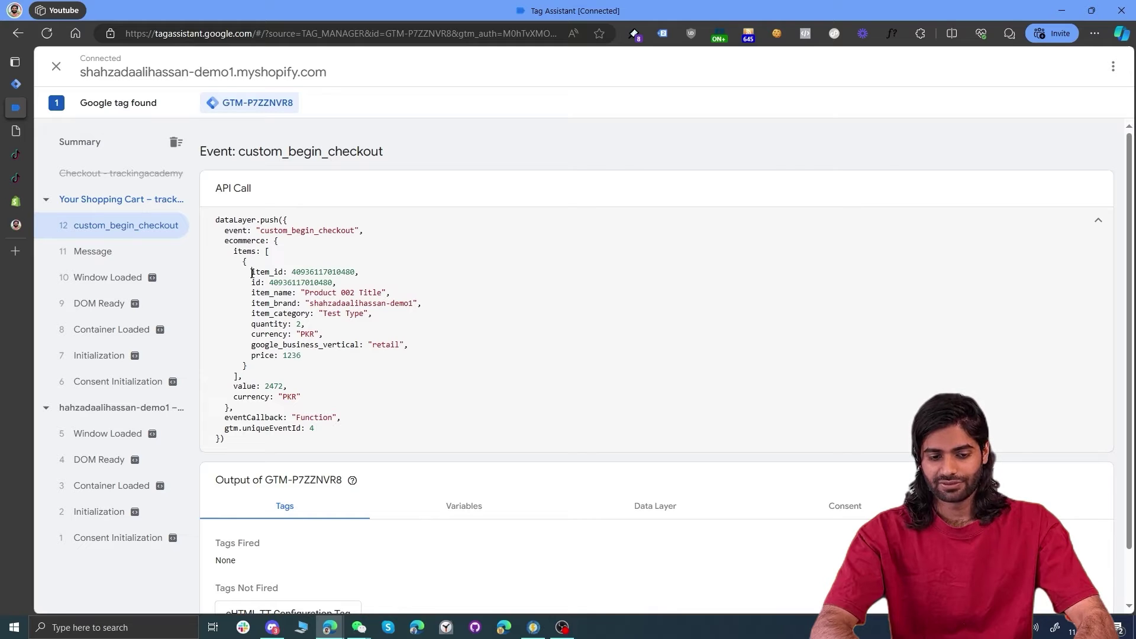
# Review the item details and total value in the custom_begin_checkout data layer push
pyautogui.moveTo(252, 272); pyautogui.dragTo(308, 348)
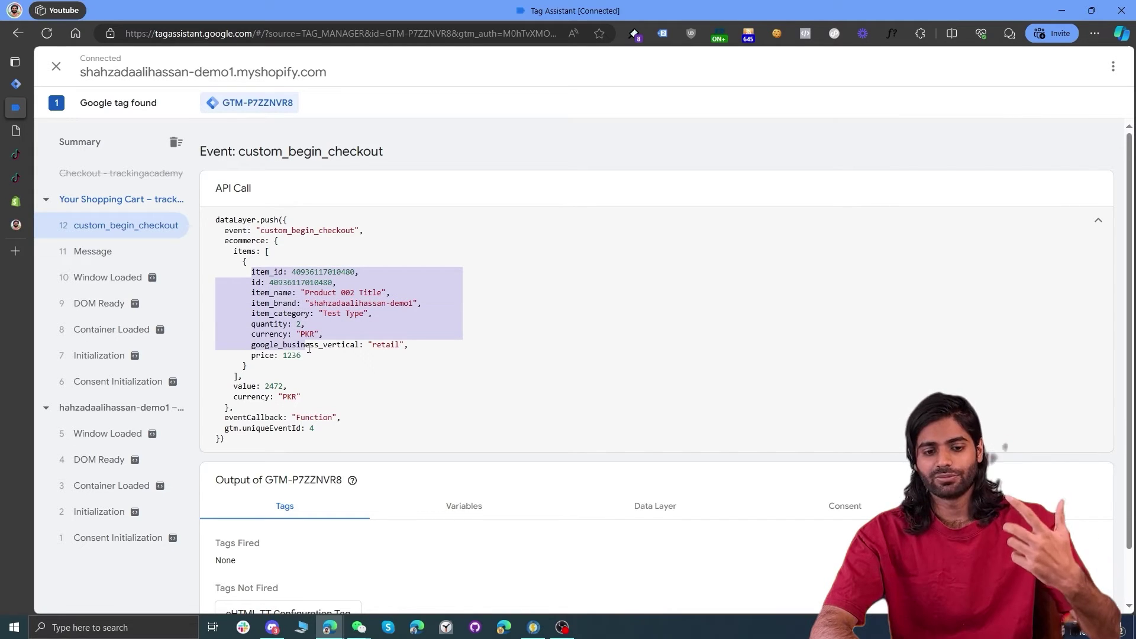
pyautogui.click(318, 332)
pyautogui.moveTo(316, 328); pyautogui.dragTo(249, 275)
pyautogui.moveTo(288, 387); pyautogui.dragTo(234, 389)
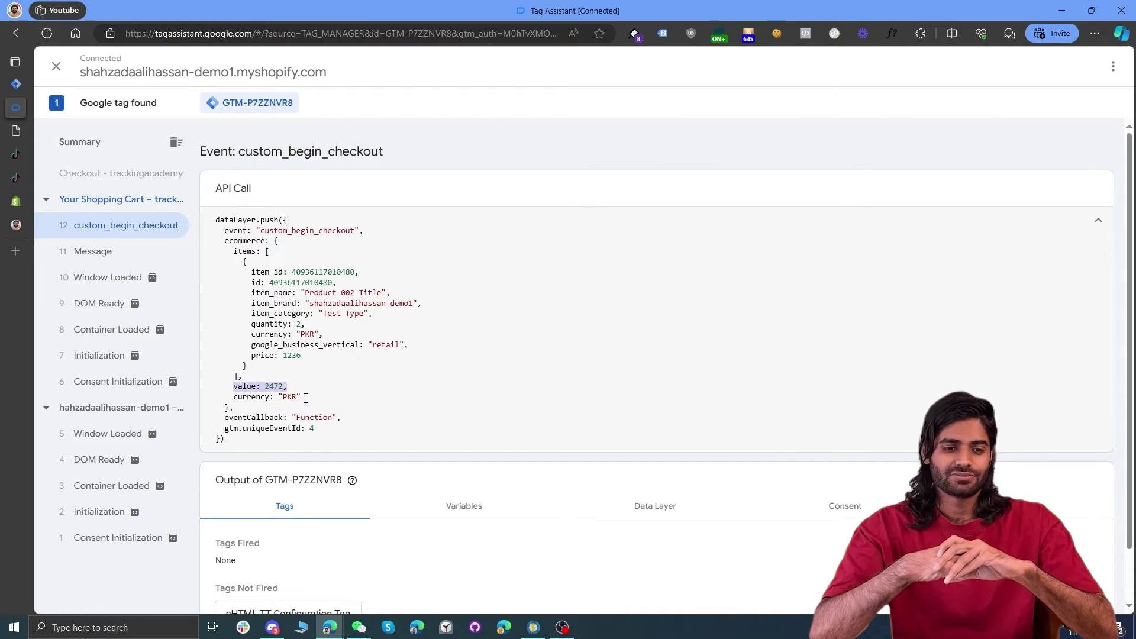
# Add the TikTok Pixel tag template by tiktok from the community gallery to the Tag Manager workspace
pyautogui.click(25, 79)
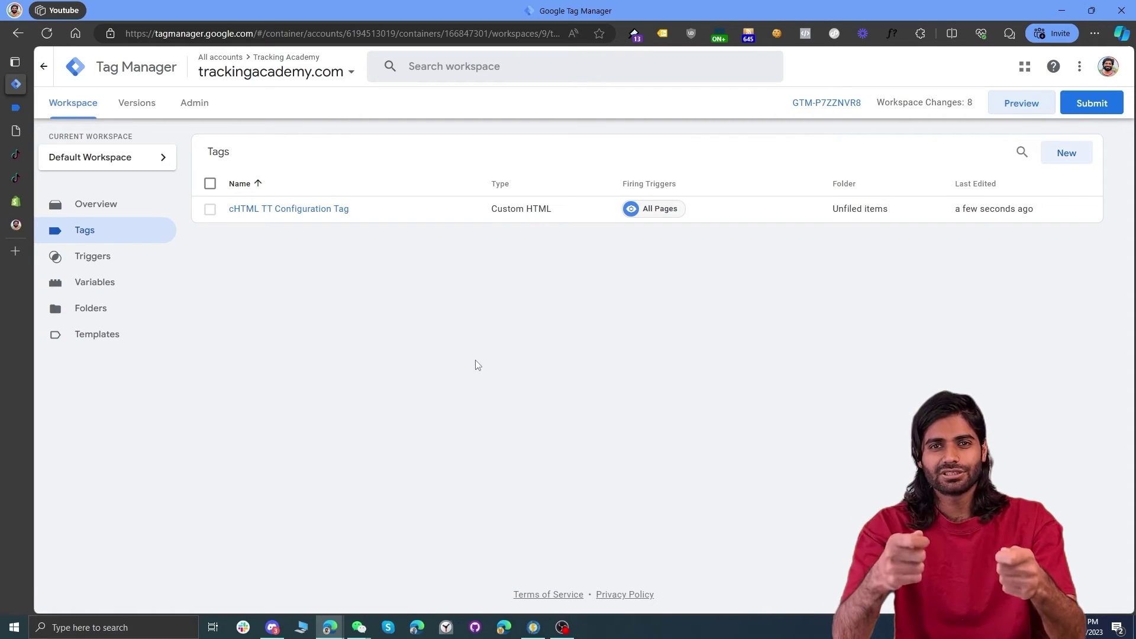
pyautogui.click(90, 337)
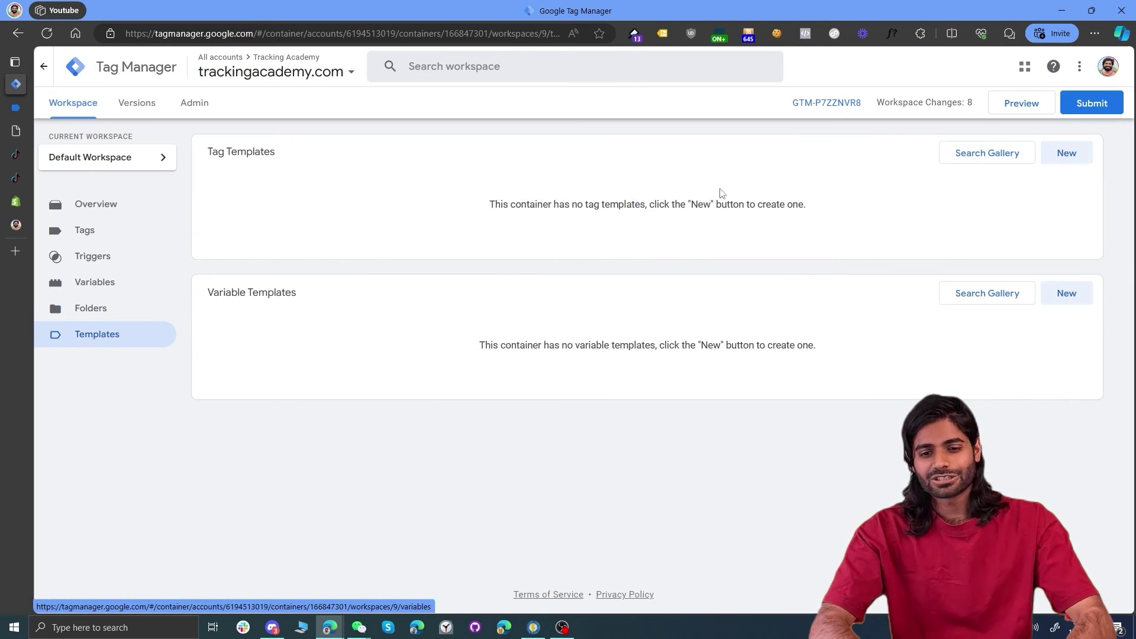
pyautogui.click(961, 153)
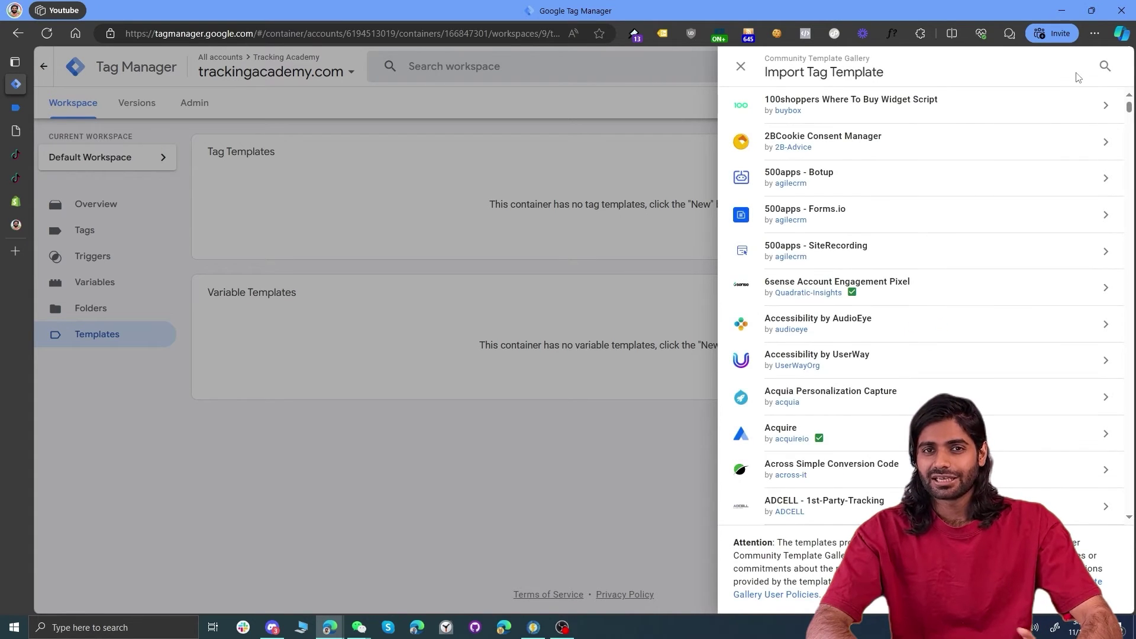
pyautogui.click(1097, 76)
pyautogui.write('tiktok')
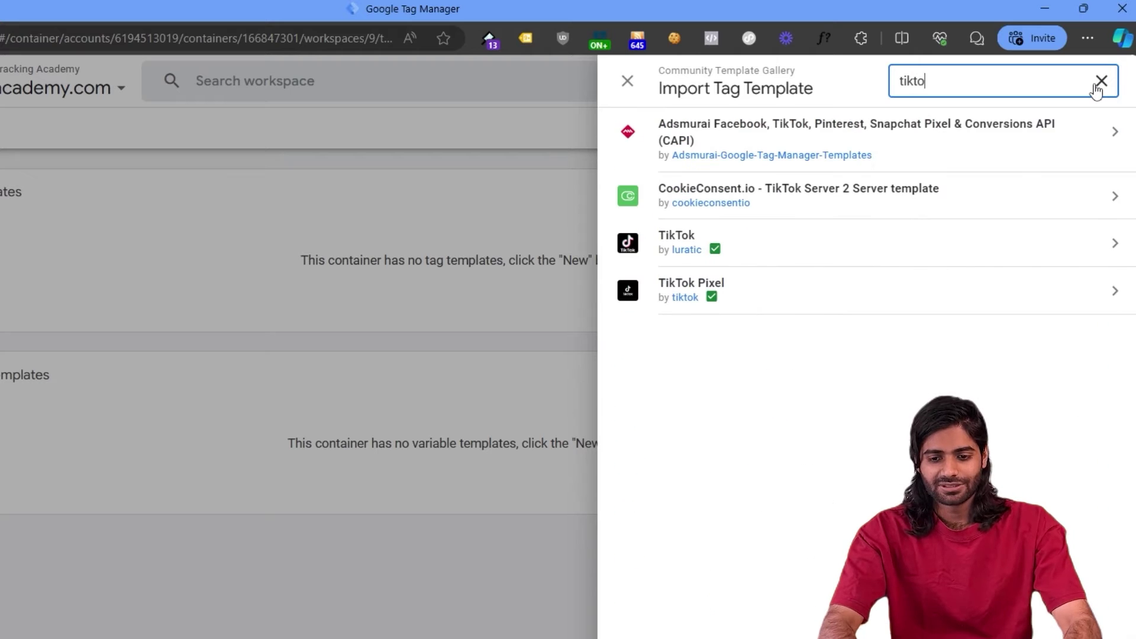
pyautogui.click(852, 305)
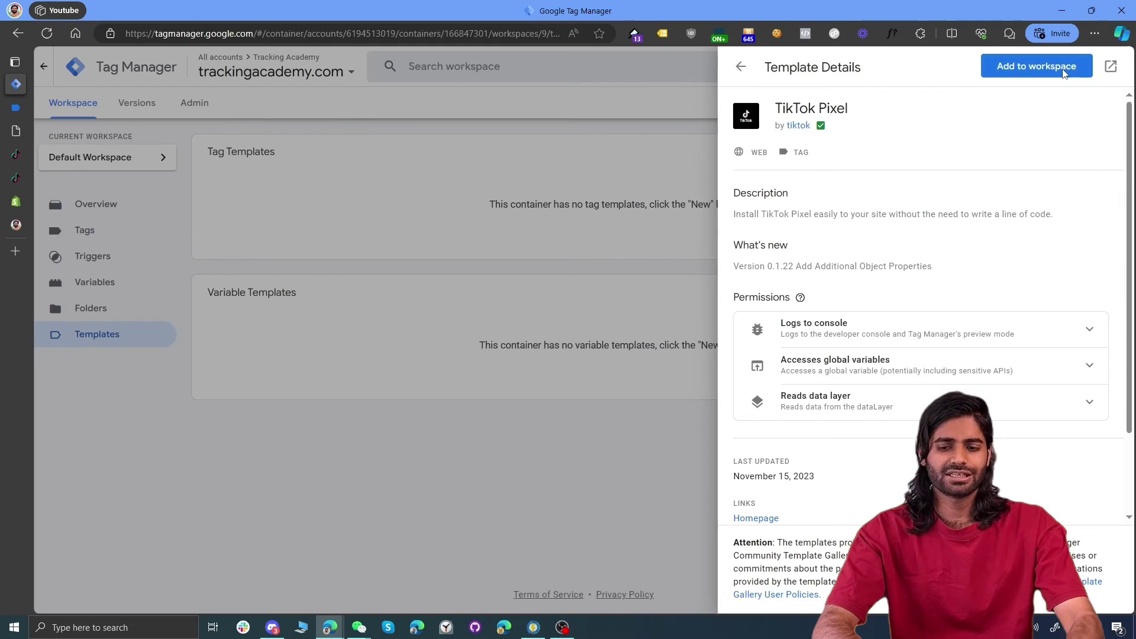
pyautogui.click(1064, 70)
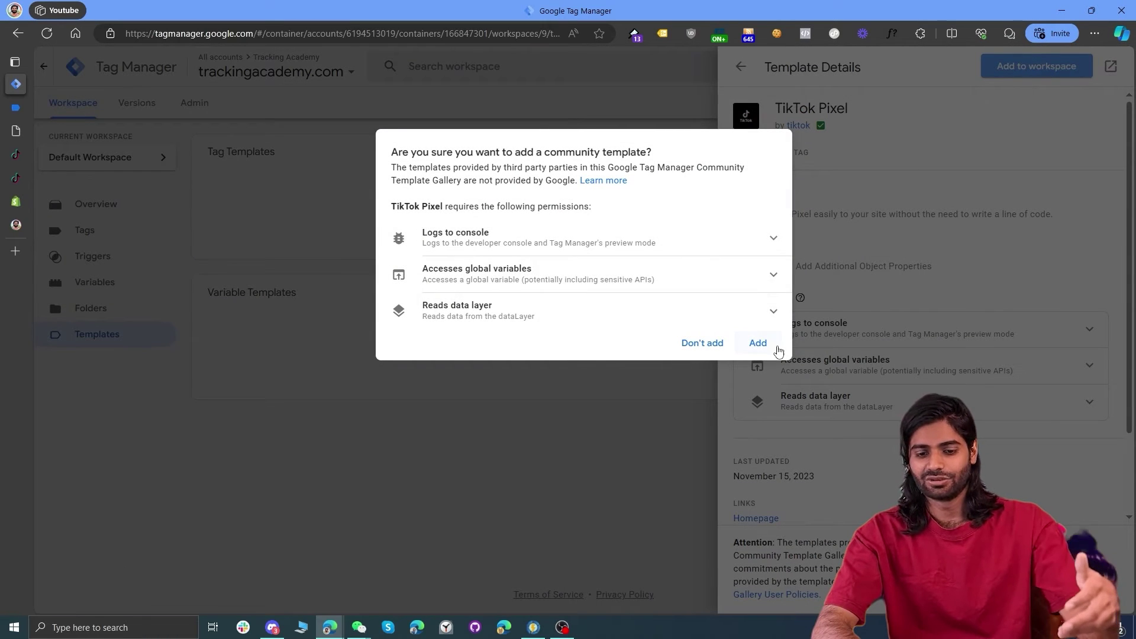
pyautogui.click(770, 344)
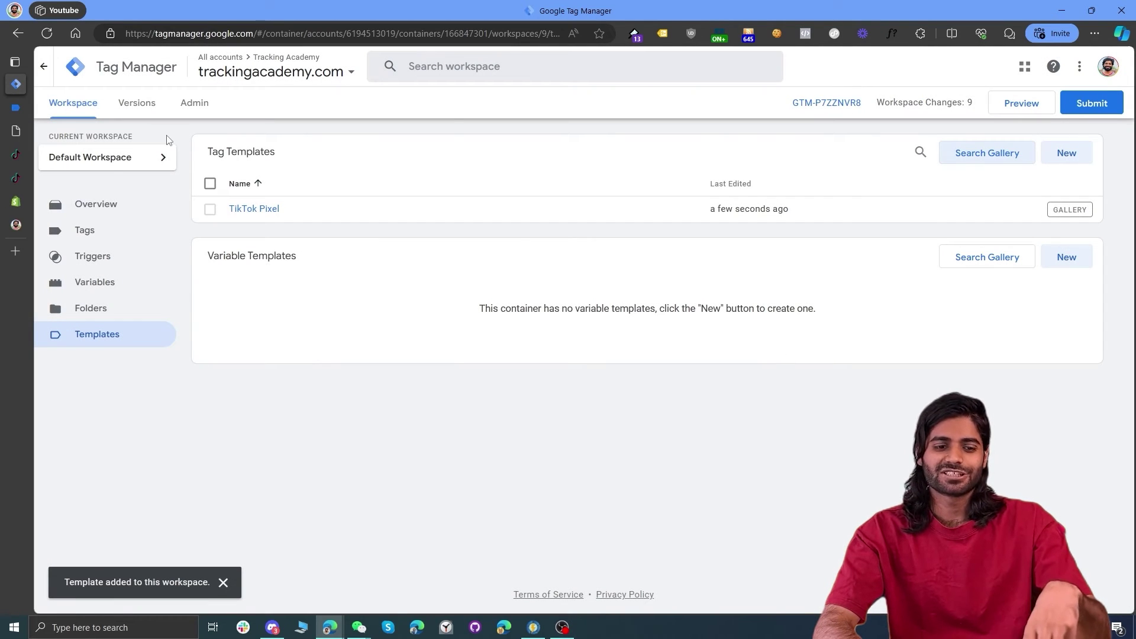
# Create a new tag in Tag Manager and start a new trigger of type Custom Event for it
pyautogui.click(107, 237)
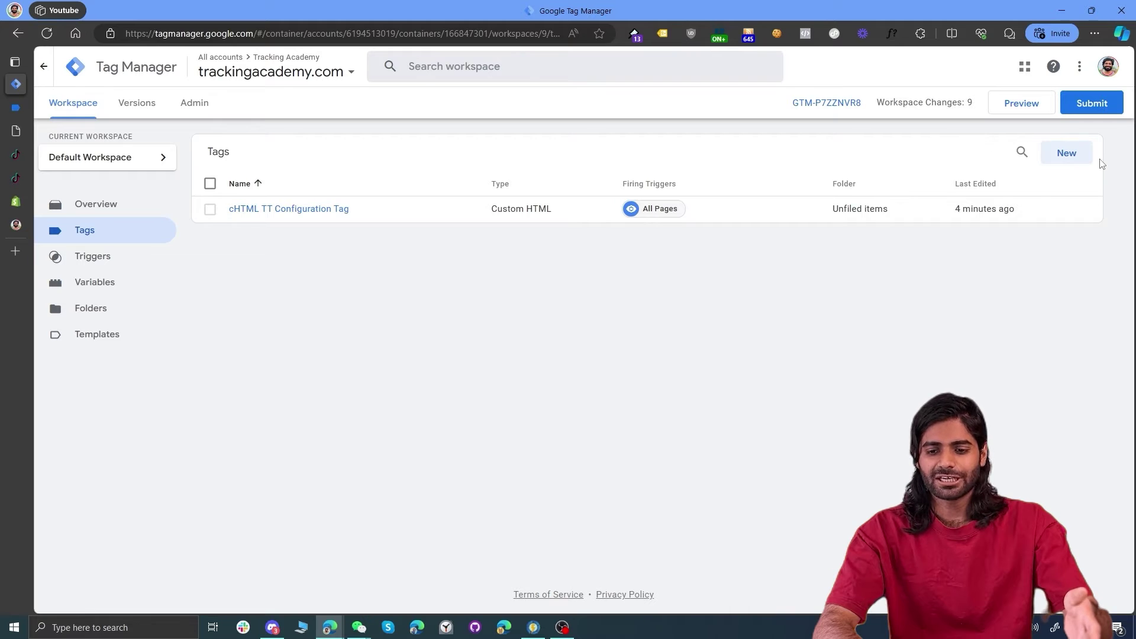
pyautogui.click(1065, 160)
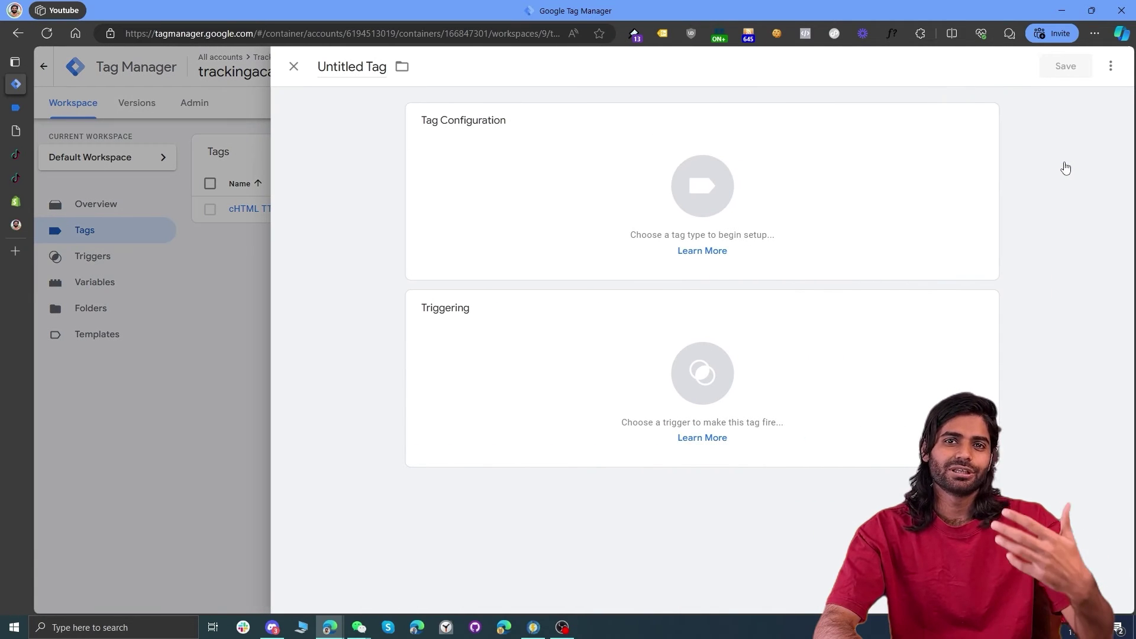
pyautogui.click(848, 369)
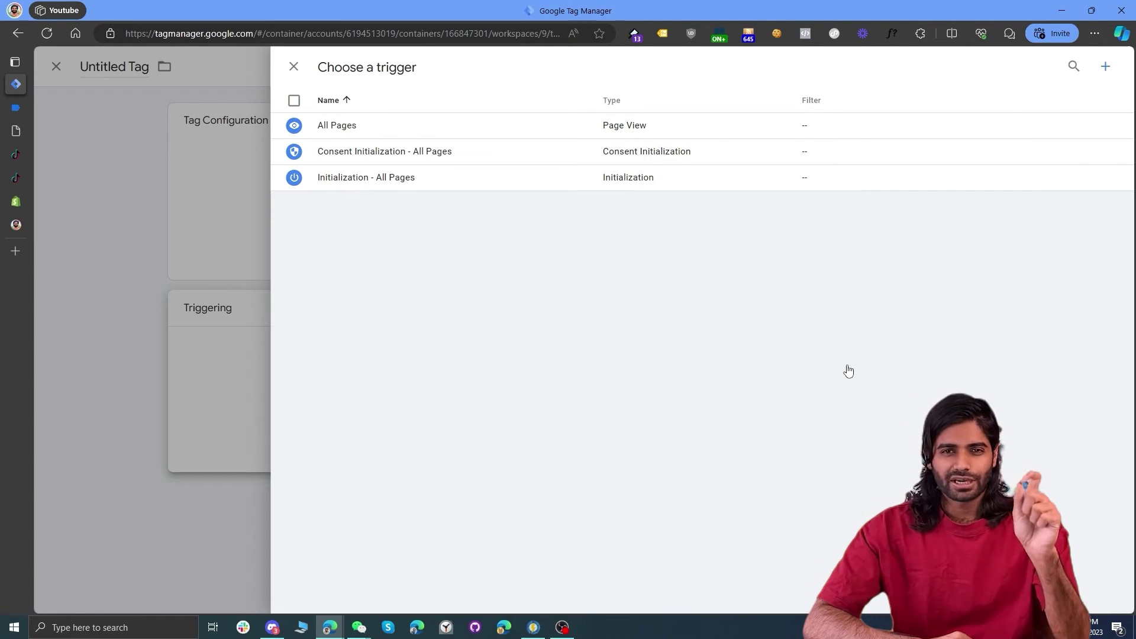
pyautogui.click(1106, 66)
pyautogui.click(918, 190)
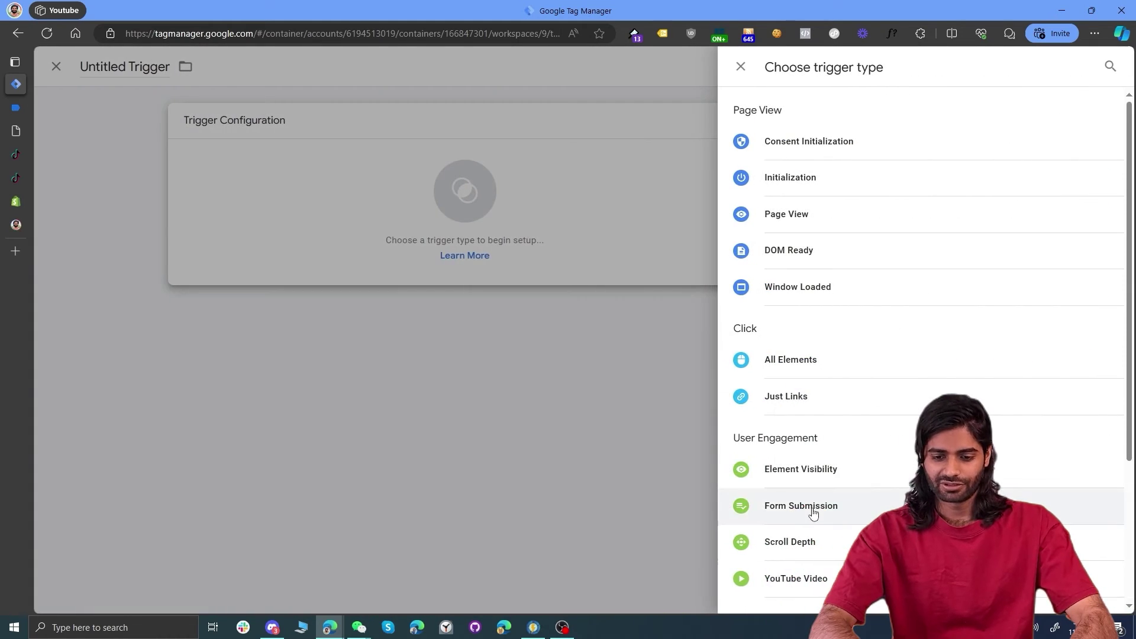
pyautogui.scroll(-1, 790, 454)
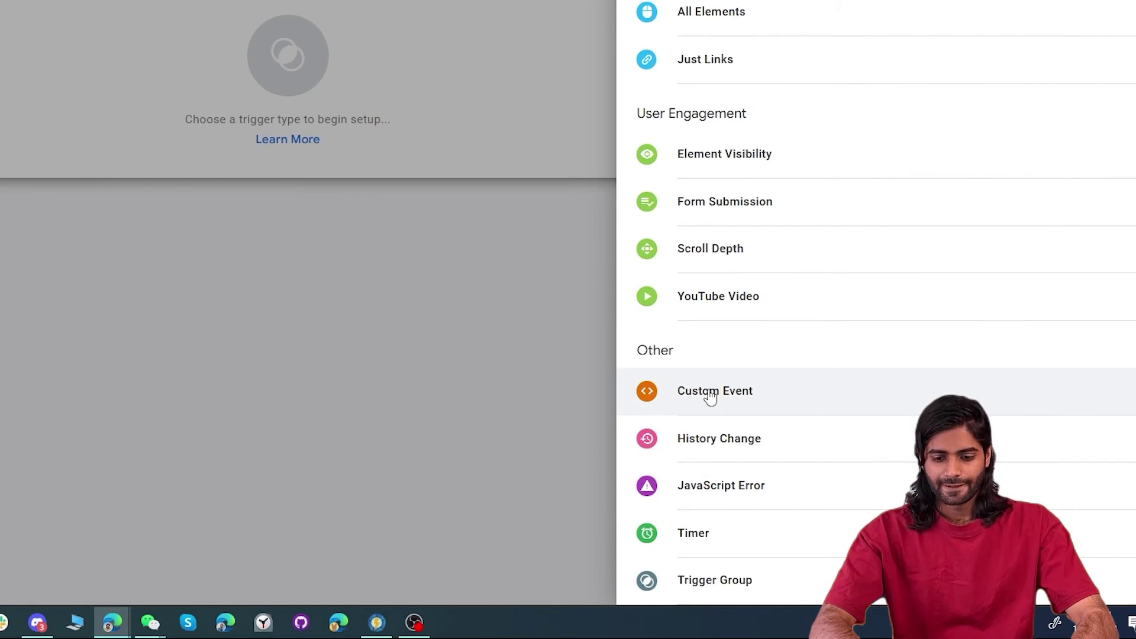
pyautogui.click(711, 398)
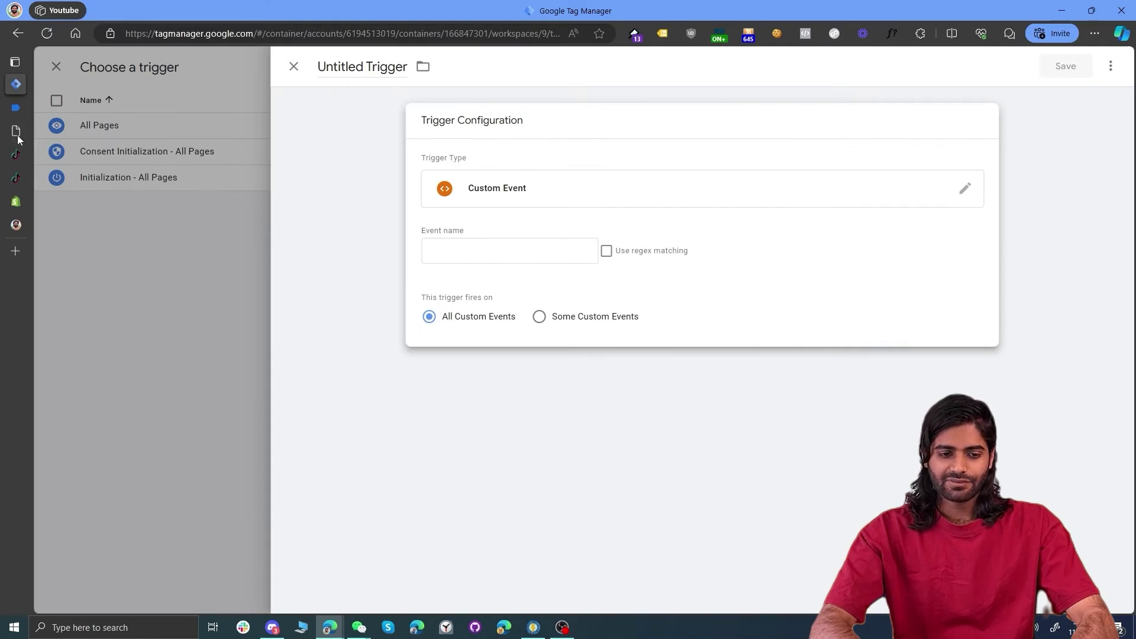
# Copy the event name custom_begin_checkout from Tag Assistant into the custom event trigger's event name
pyautogui.click(16, 132)
pyautogui.click(15, 108)
pyautogui.doubleClick(343, 152)
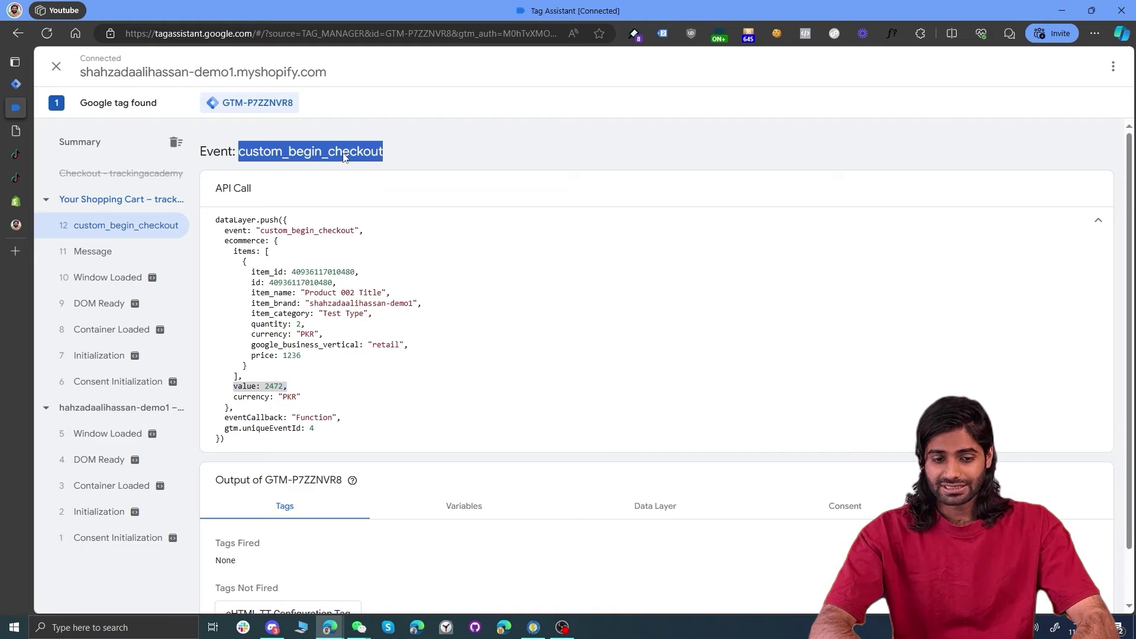
pyautogui.rightClick(343, 153)
pyautogui.click(361, 165)
pyautogui.click(15, 84)
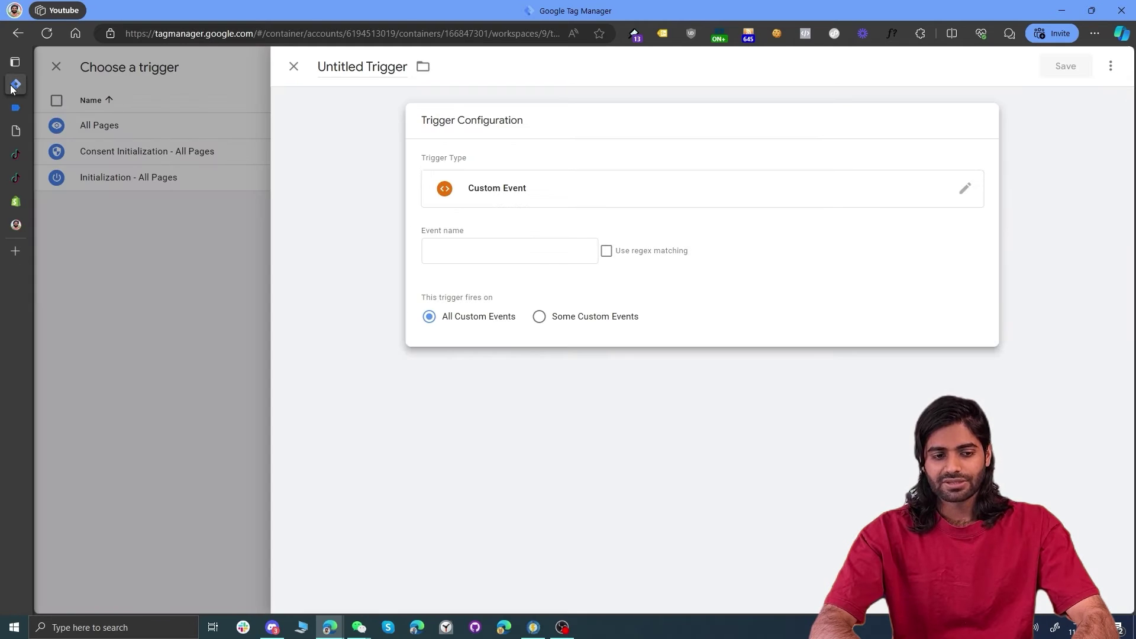
pyautogui.click(495, 248)
pyautogui.hotkey('ctrl', 'v')
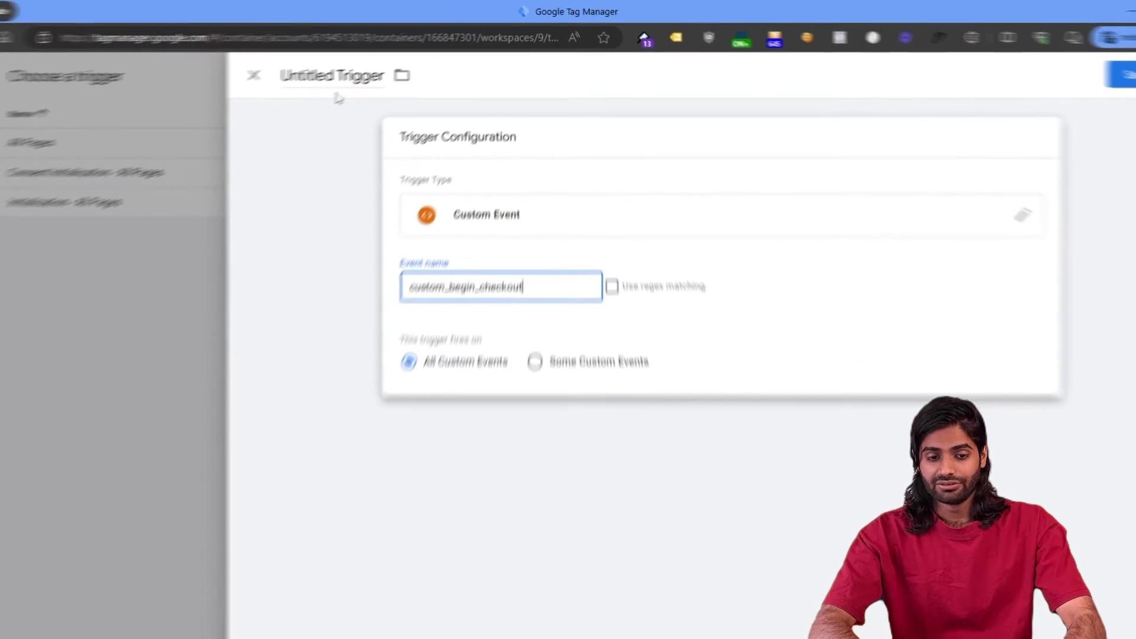
# Name the trigger "CE custom_begin_checkout"
pyautogui.click(373, 64)
pyautogui.write('CE')
pyautogui.hotkey('ctrl', 'v')
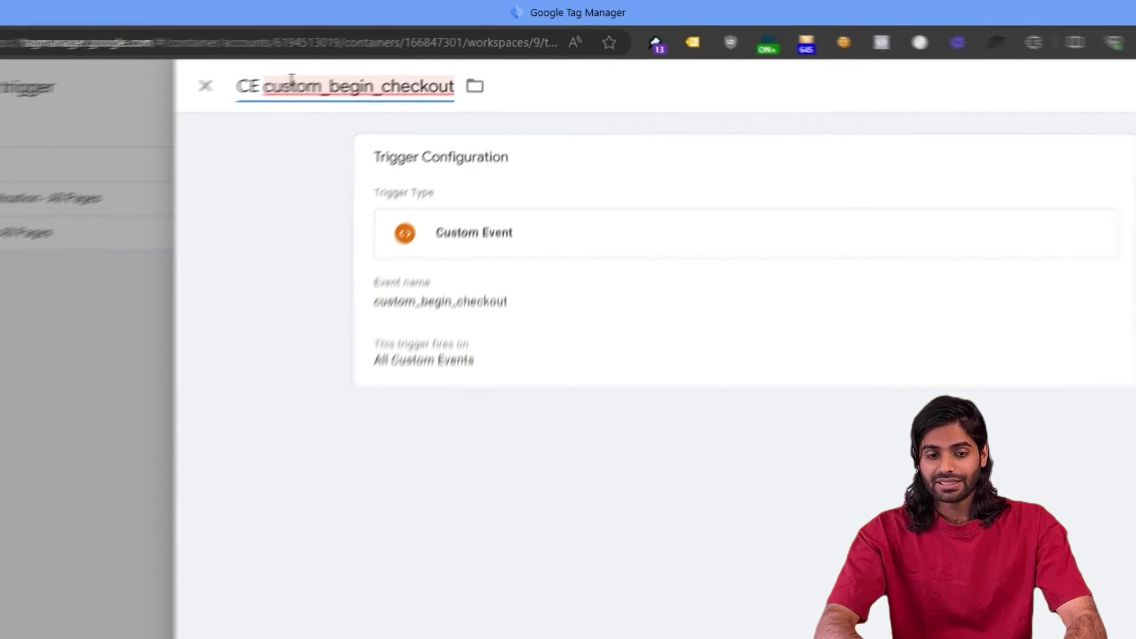
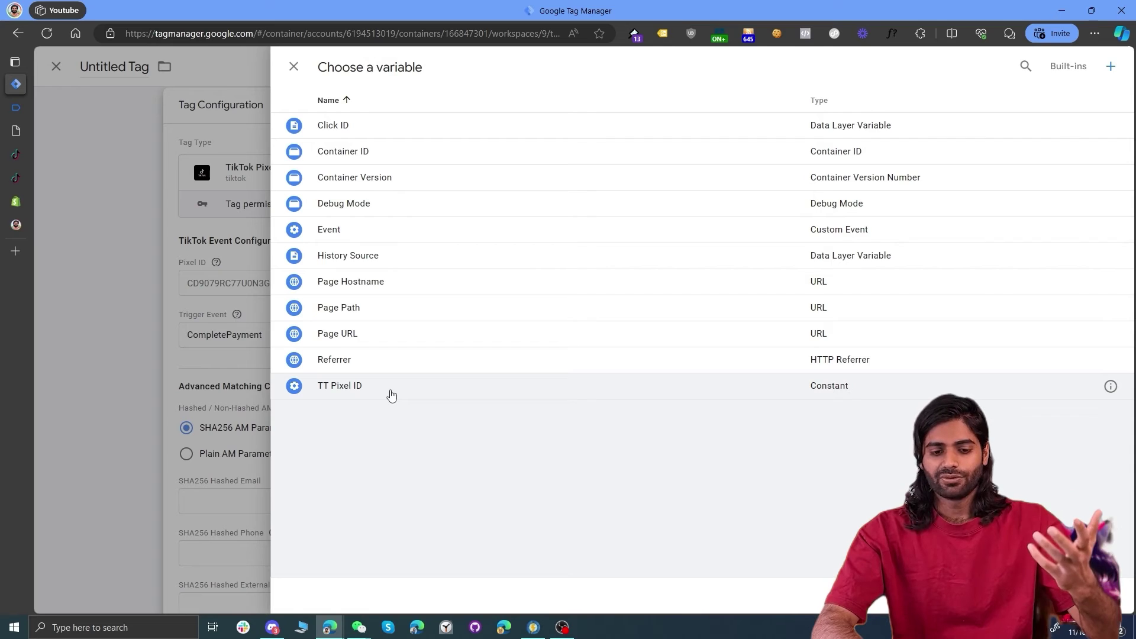
# Set the TikTok Pixel tag's trigger event to InitiateCheckout and enable Use Google Analytics E-commerce Data Layers in its object properties
pyautogui.click(487, 341)
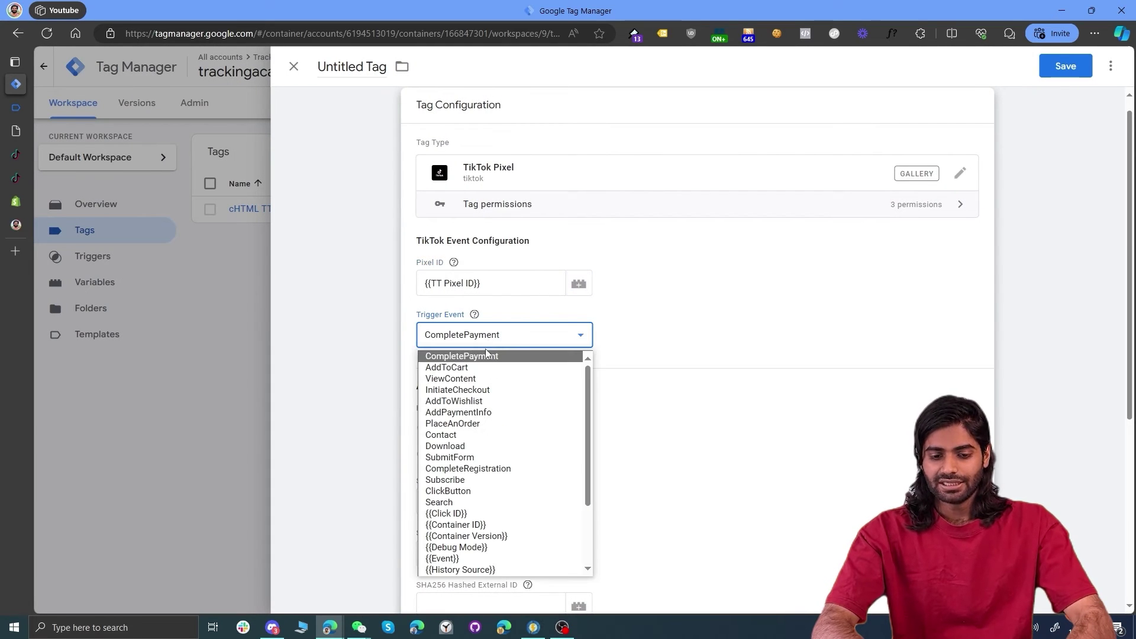
pyautogui.click(484, 393)
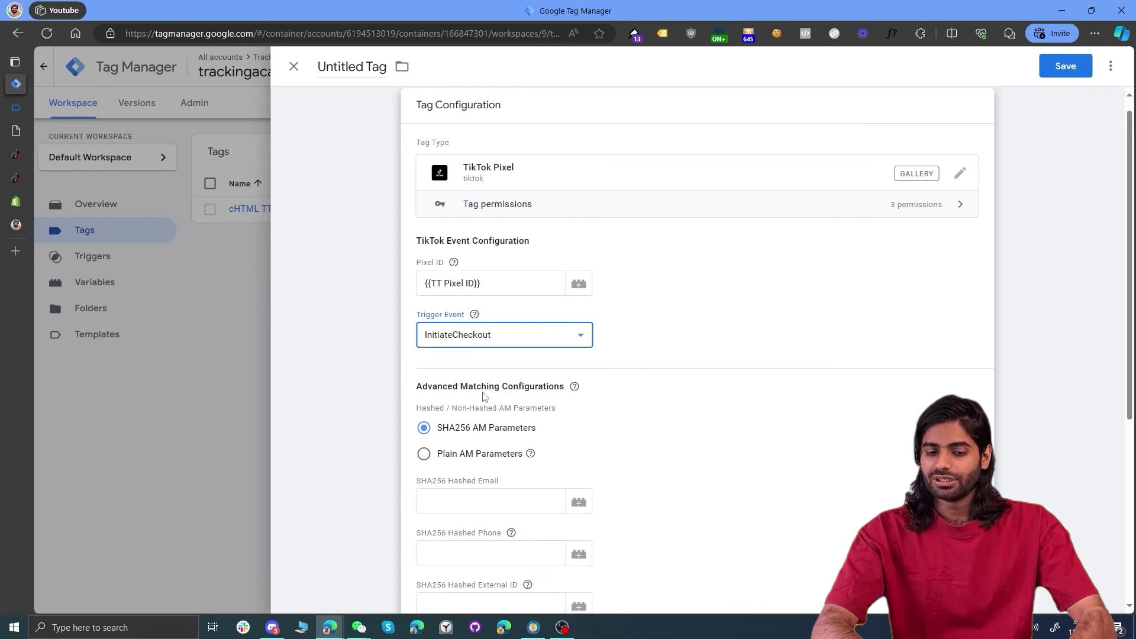
pyautogui.scroll(-5, 646, 397)
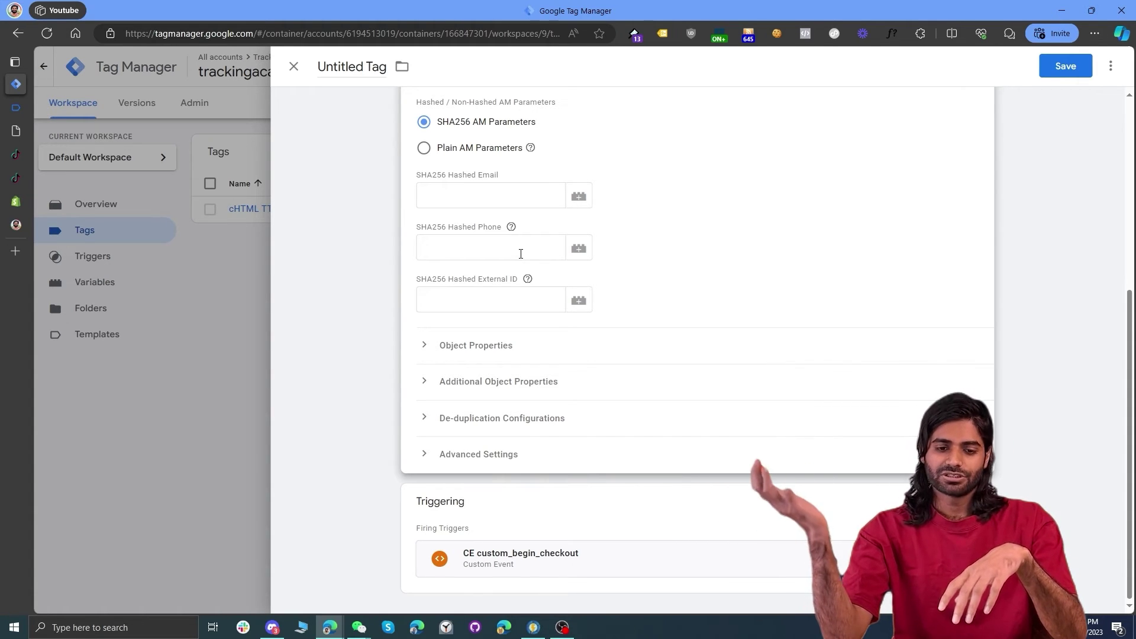
pyautogui.click(477, 345)
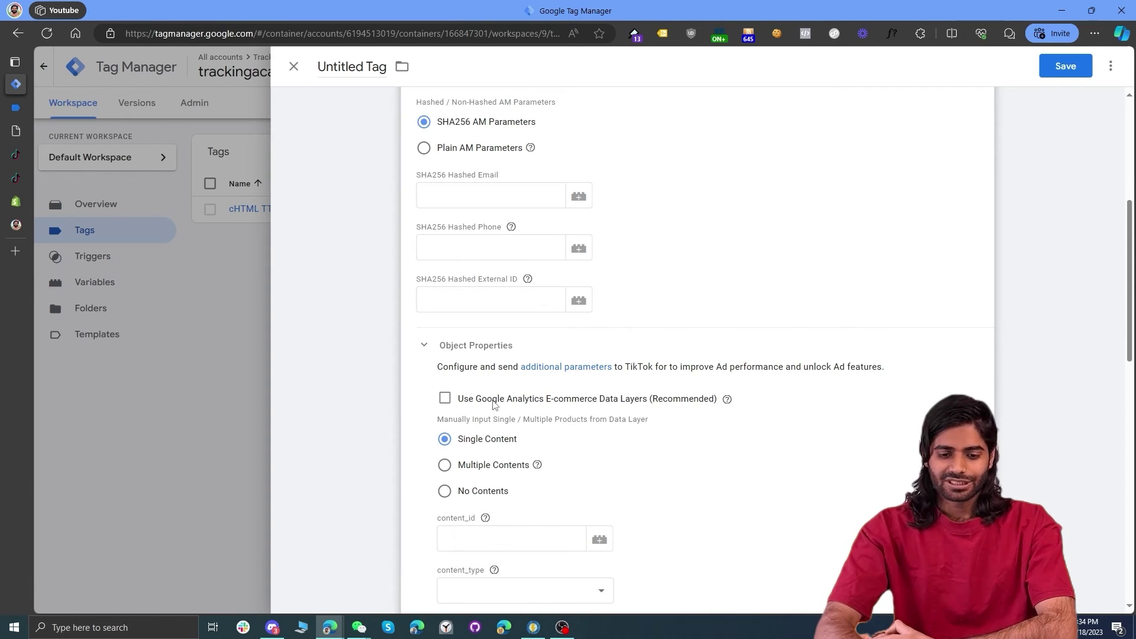
pyautogui.click(445, 398)
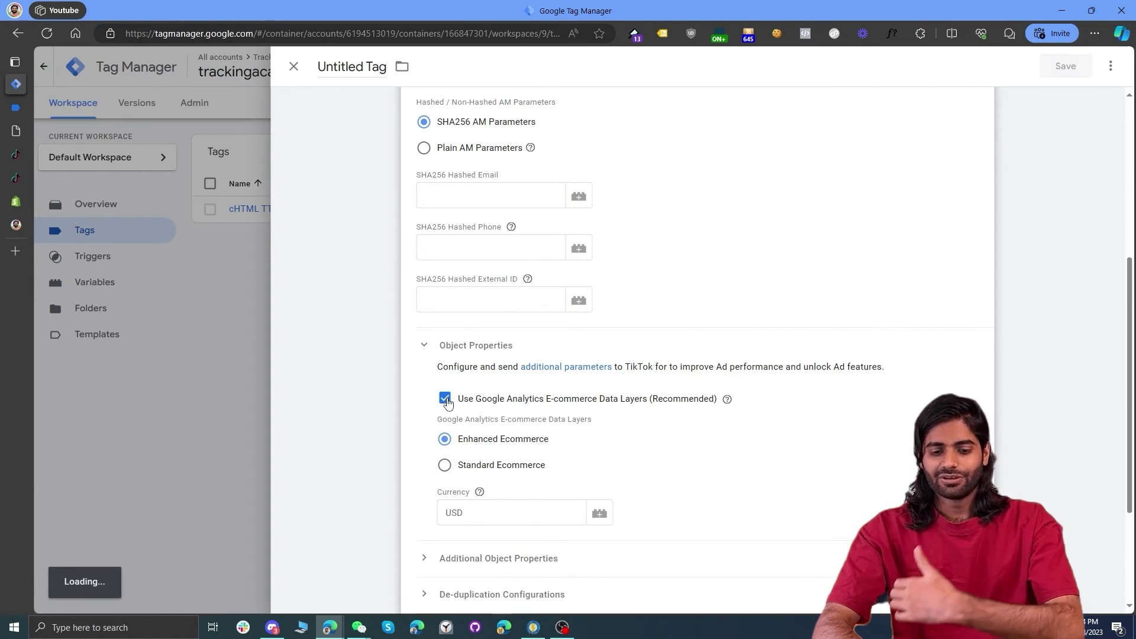
# Open the variable chooser for the tag's Currency property and check the currency key's path in Tag Assistant's custom_begin_checkout API call
pyautogui.scroll(-2, 447, 403)
pyautogui.click(473, 417)
pyautogui.click(603, 430)
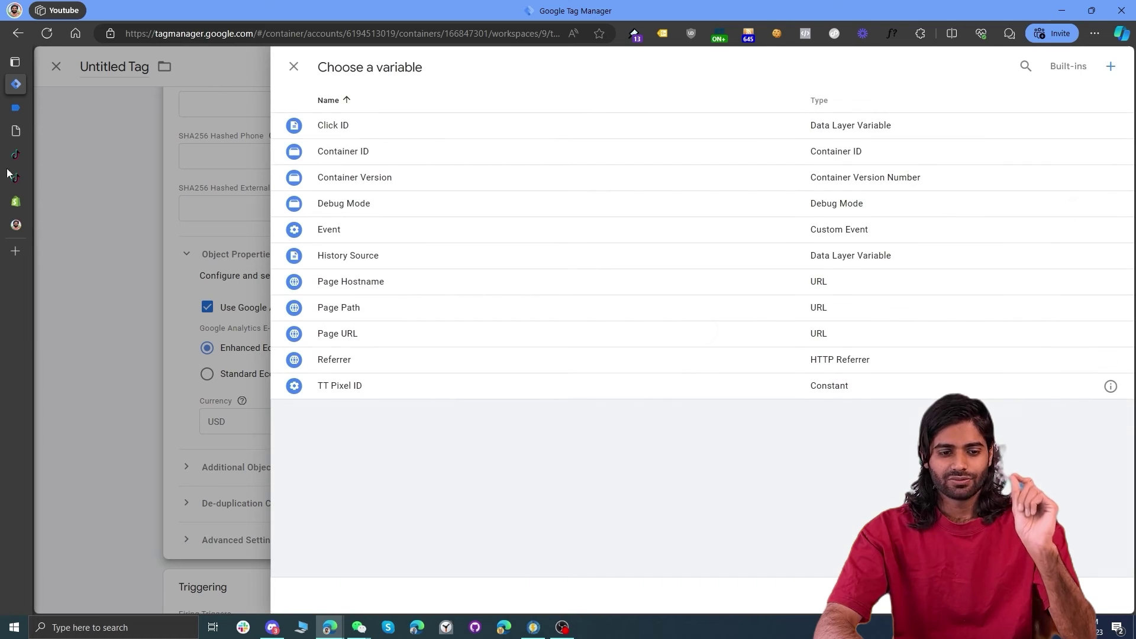
pyautogui.click(26, 111)
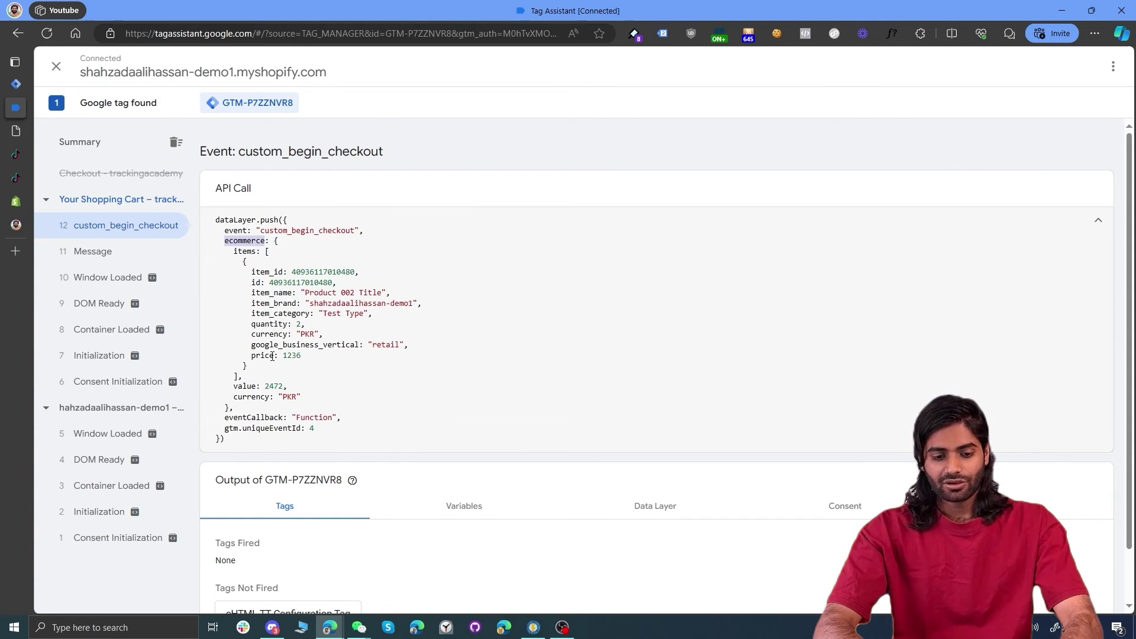
pyautogui.doubleClick(261, 392)
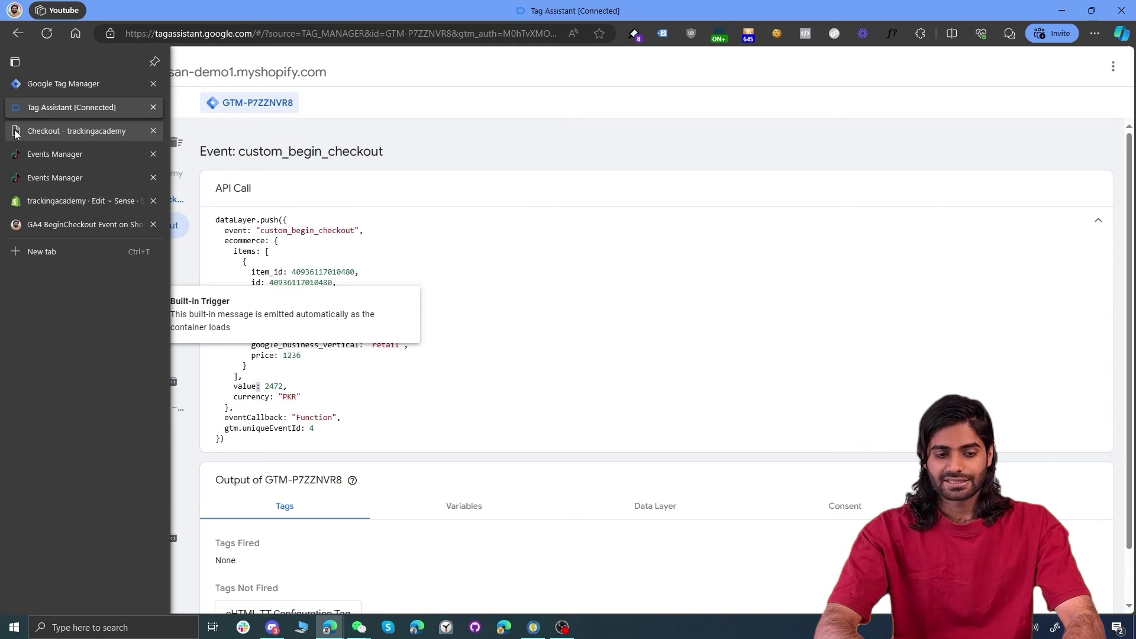
pyautogui.click(20, 90)
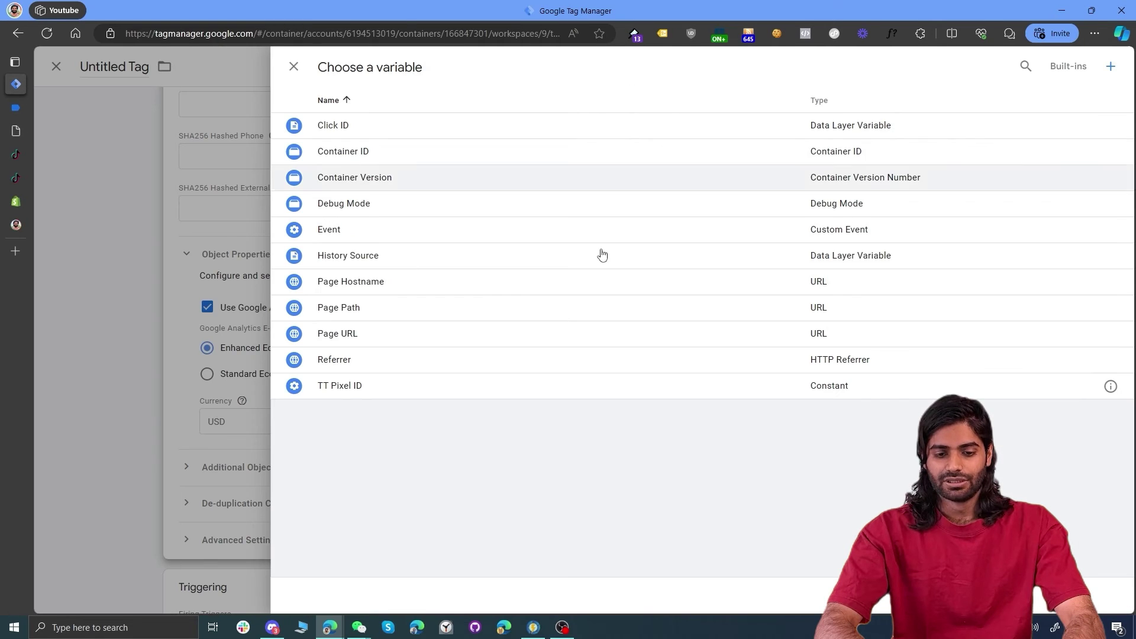
# Create a Data Layer Variable named "DLV ecommerce.currency" and use it as the tag's Currency value
pyautogui.click(1111, 65)
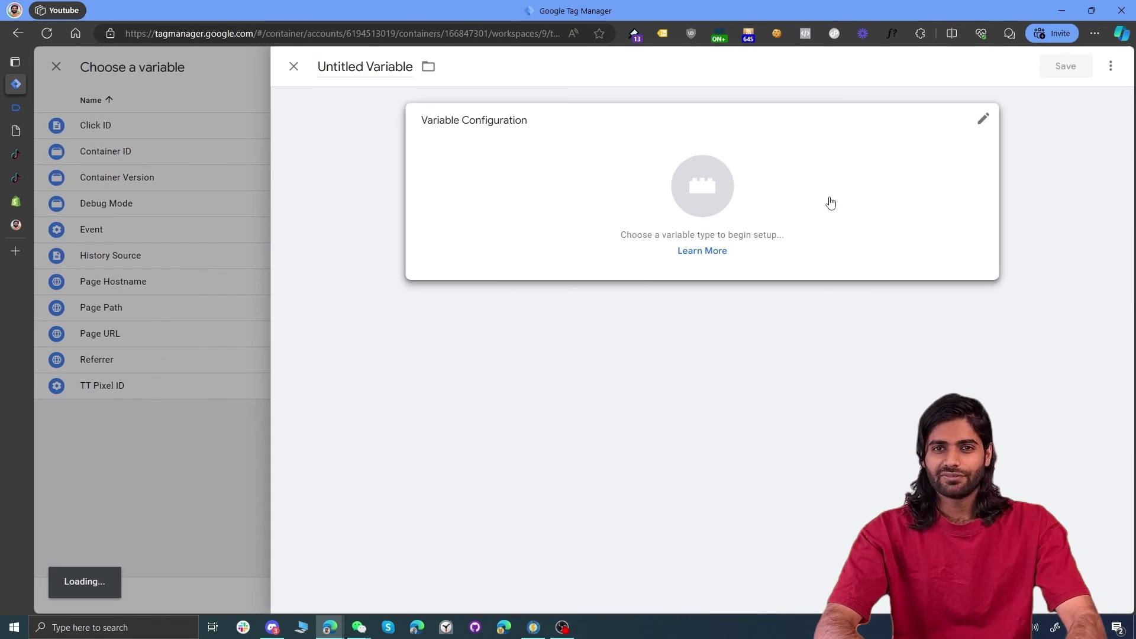
pyautogui.click(827, 200)
pyautogui.click(855, 381)
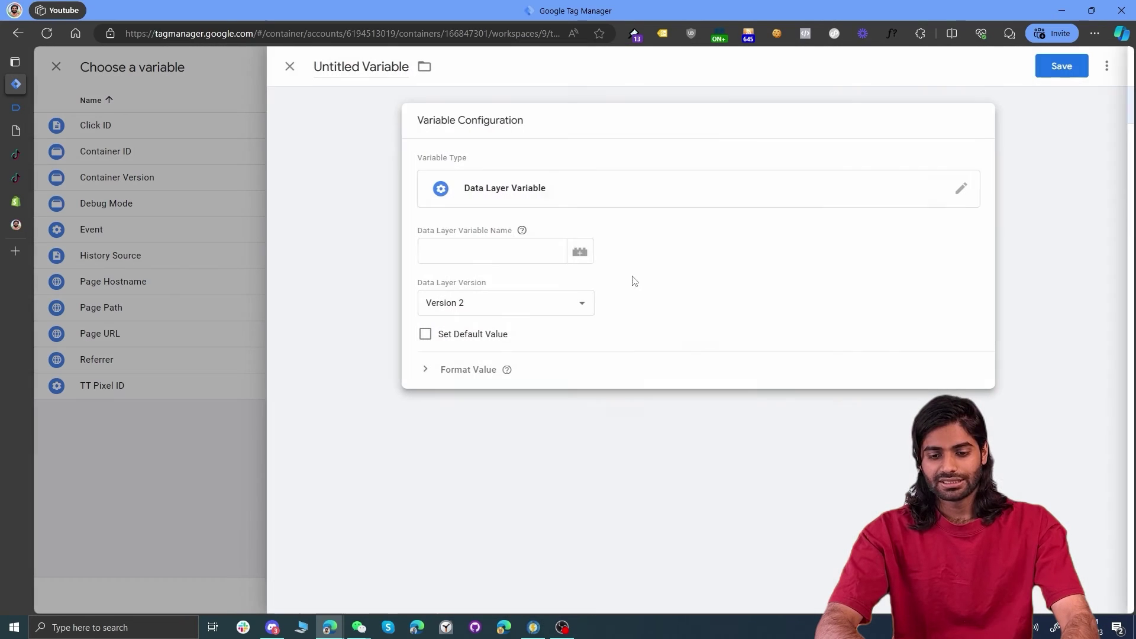
pyautogui.click(499, 245)
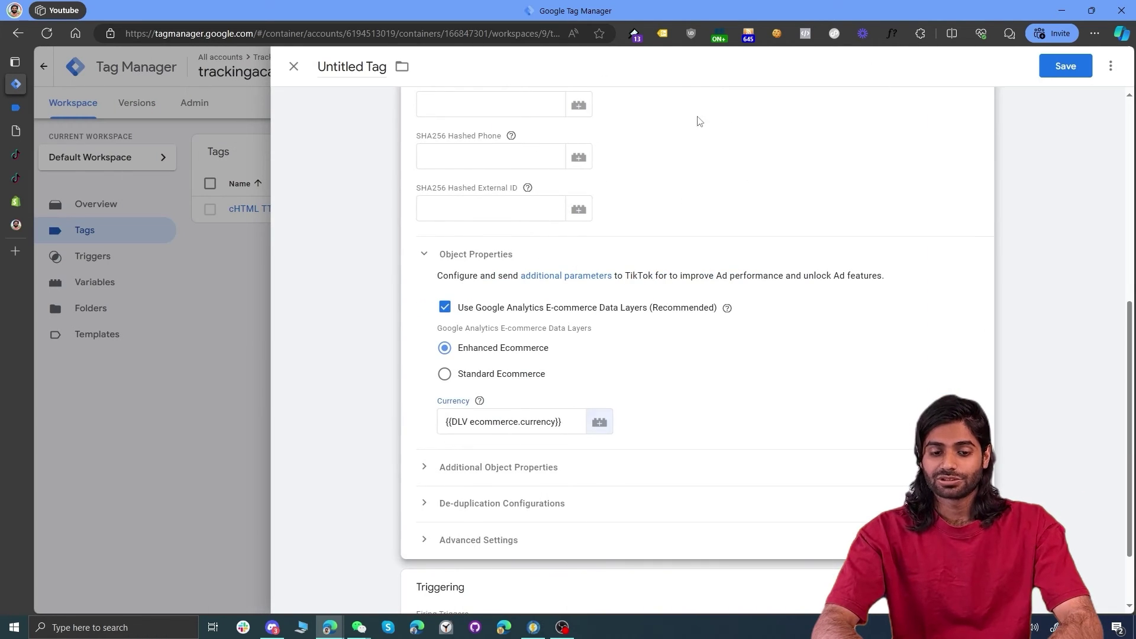
# Review the tag's settings, name the tag "TT CE Initiate Checkout" and save it
pyautogui.scroll(5, 663, 290)
pyautogui.scroll(2, 663, 290)
pyautogui.scroll(-7, 663, 290)
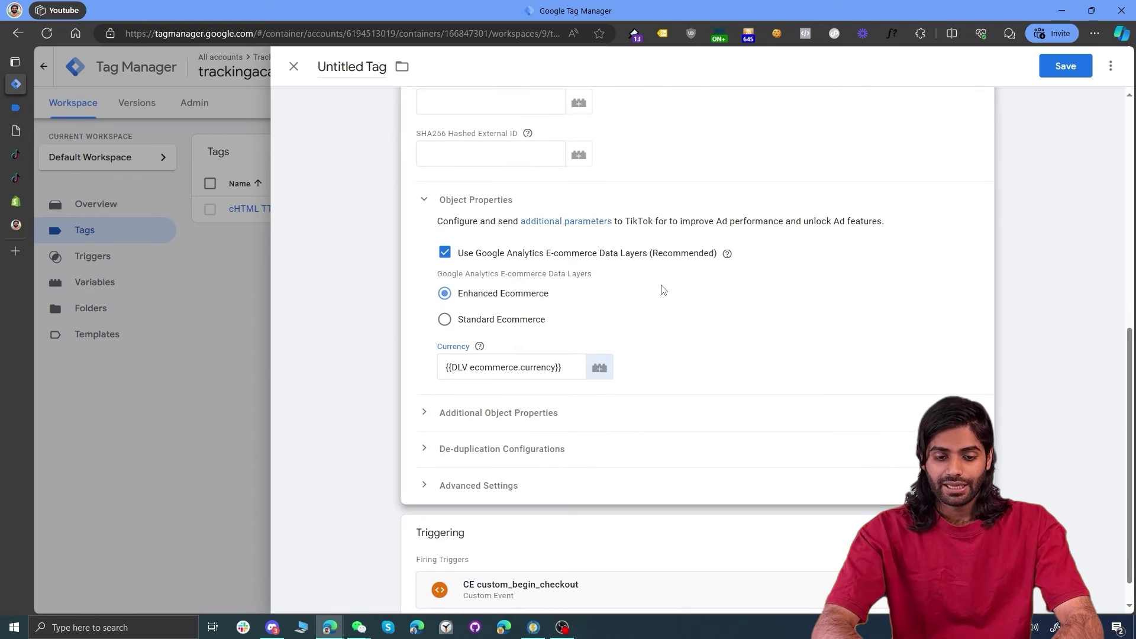
pyautogui.scroll(8, 663, 290)
pyautogui.click(355, 67)
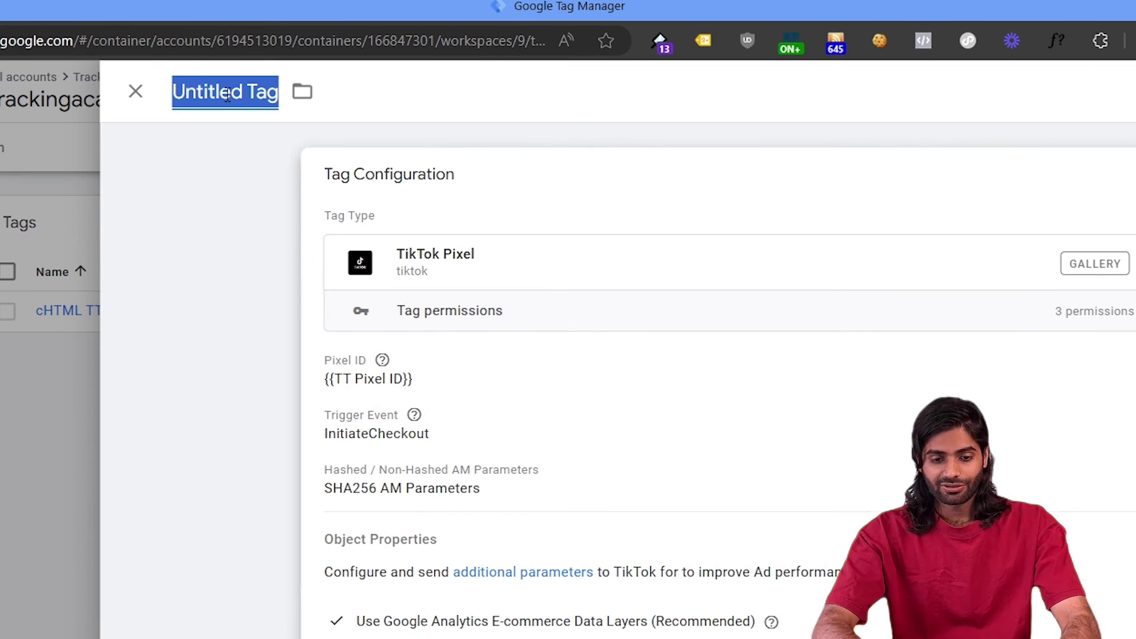
pyautogui.write('TT CE')
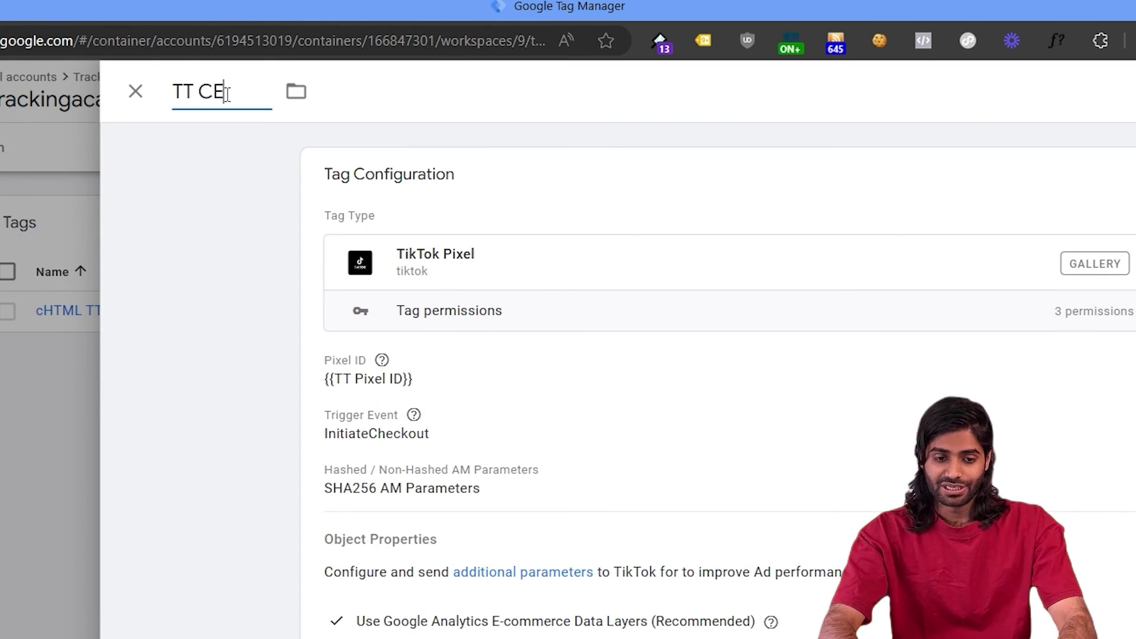
pyautogui.write(' Initiate Ch')
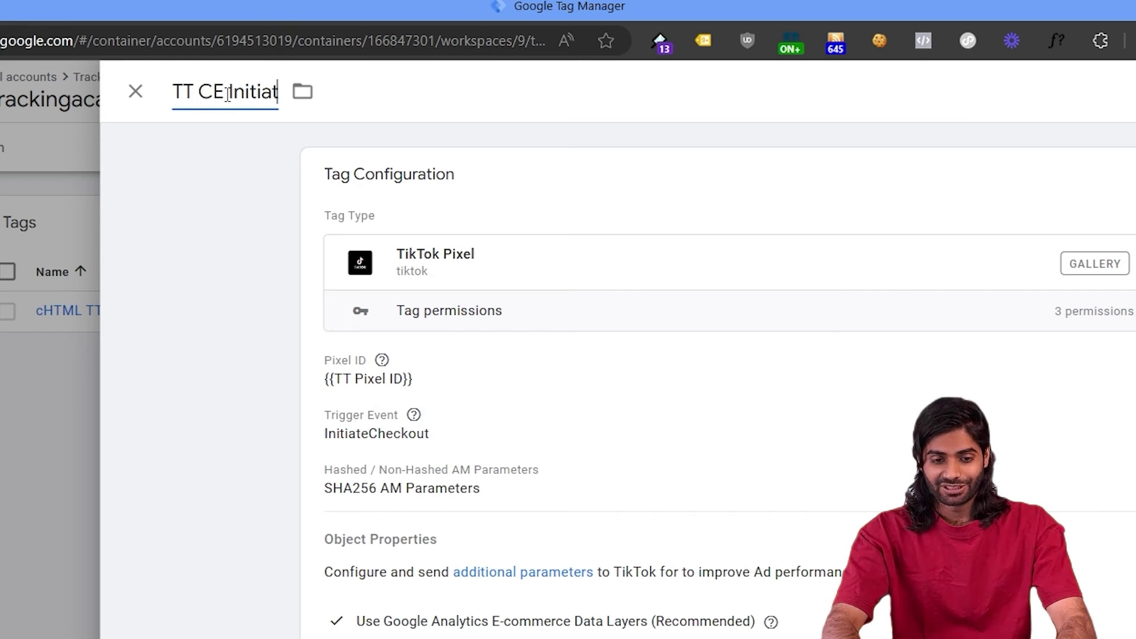
pyautogui.write('eckout')
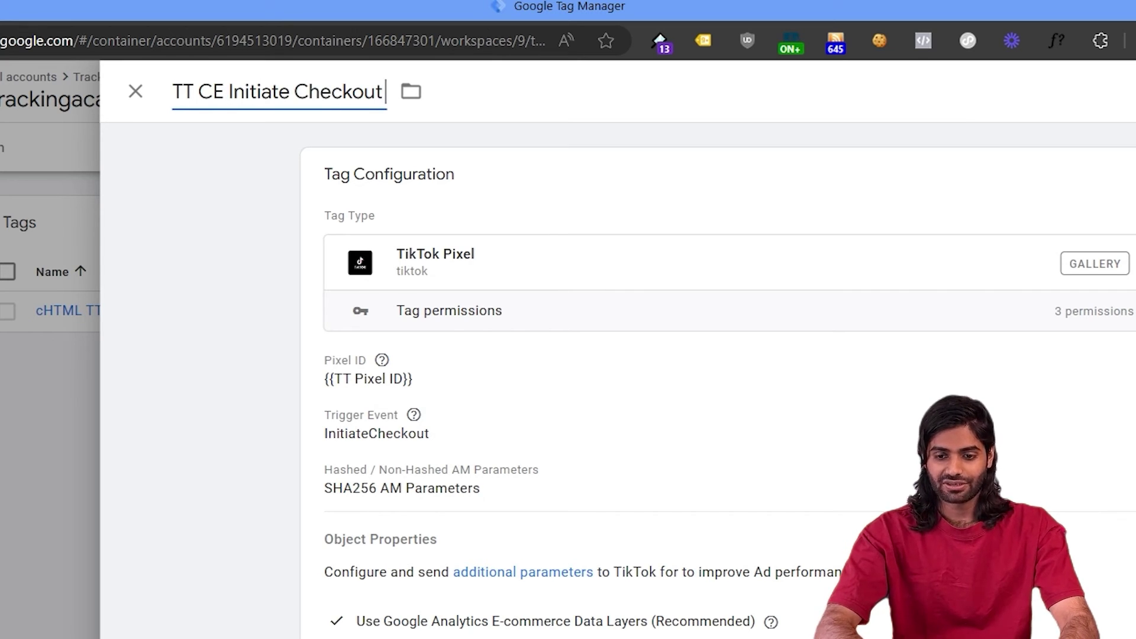
pyautogui.click(1063, 68)
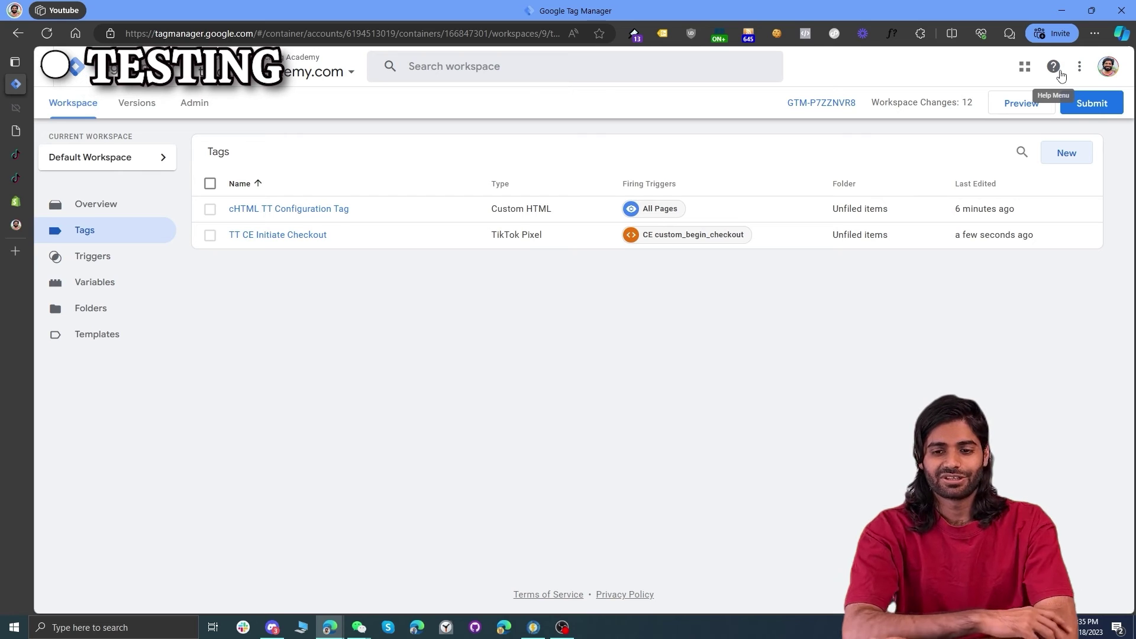
# Preview the container on the connected store and add Product 001 Title to the cart
pyautogui.click(1027, 116)
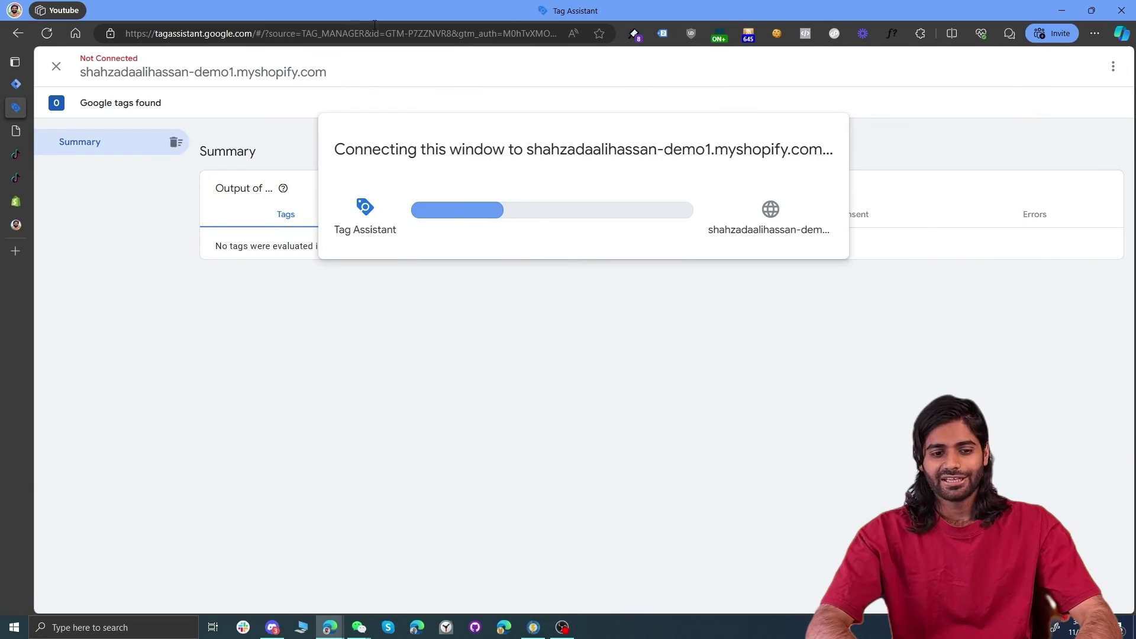
pyautogui.click(16, 131)
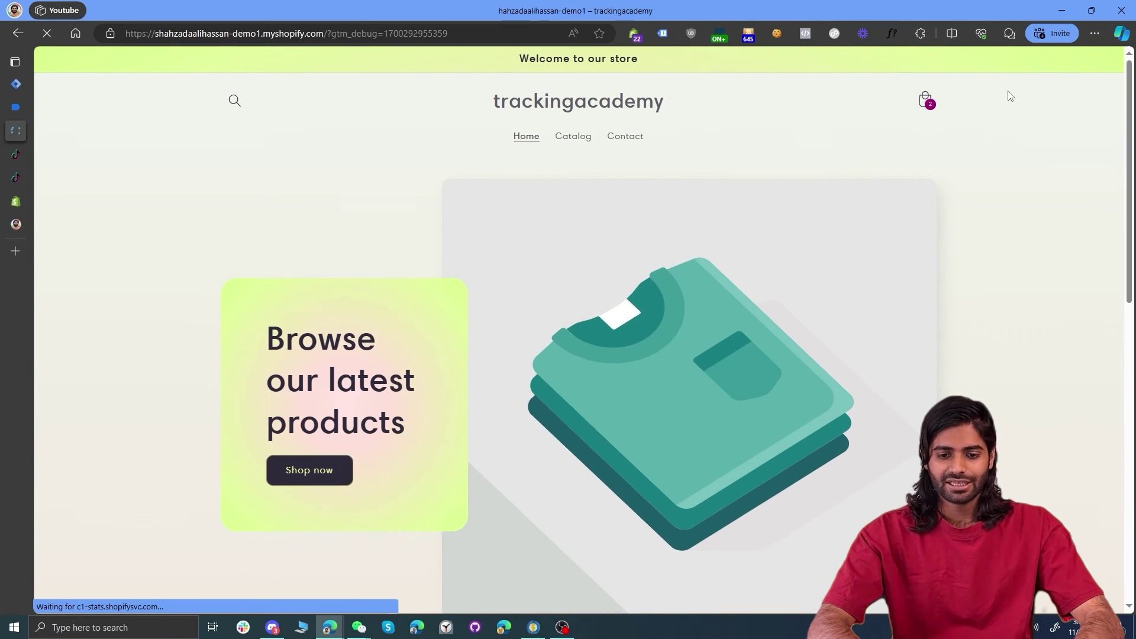
pyautogui.scroll(-8, 676, 378)
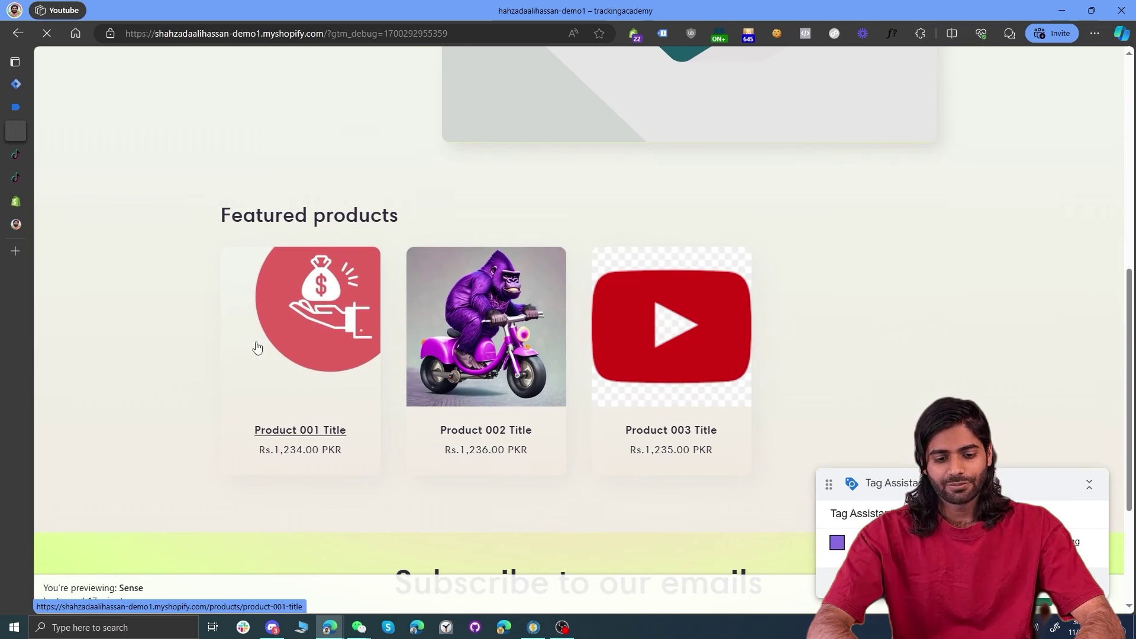
pyautogui.click(263, 347)
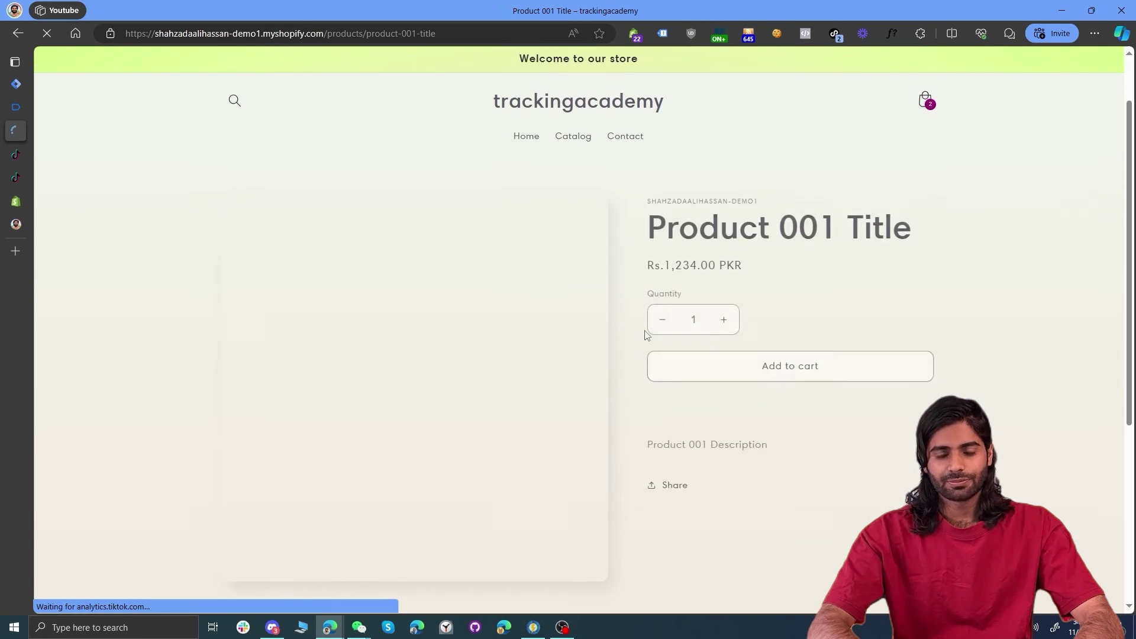
pyautogui.scroll(-1, 651, 323)
pyautogui.click(768, 287)
pyautogui.scroll(1, 888, 154)
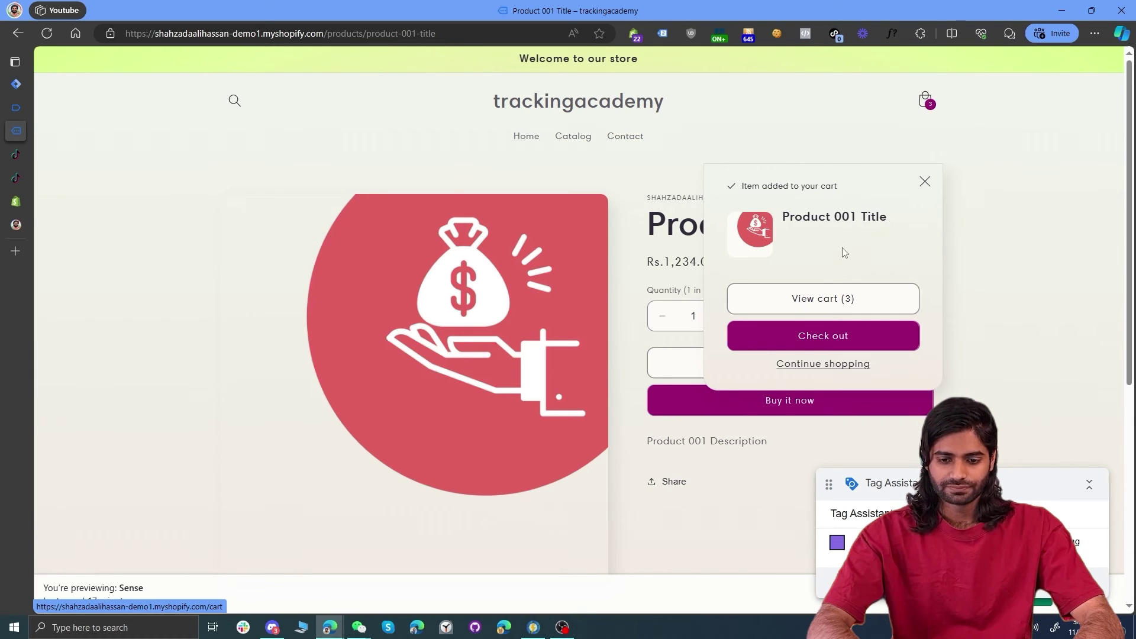
# View the store's cart and proceed to checkout to trigger the begin checkout event
pyautogui.click(835, 308)
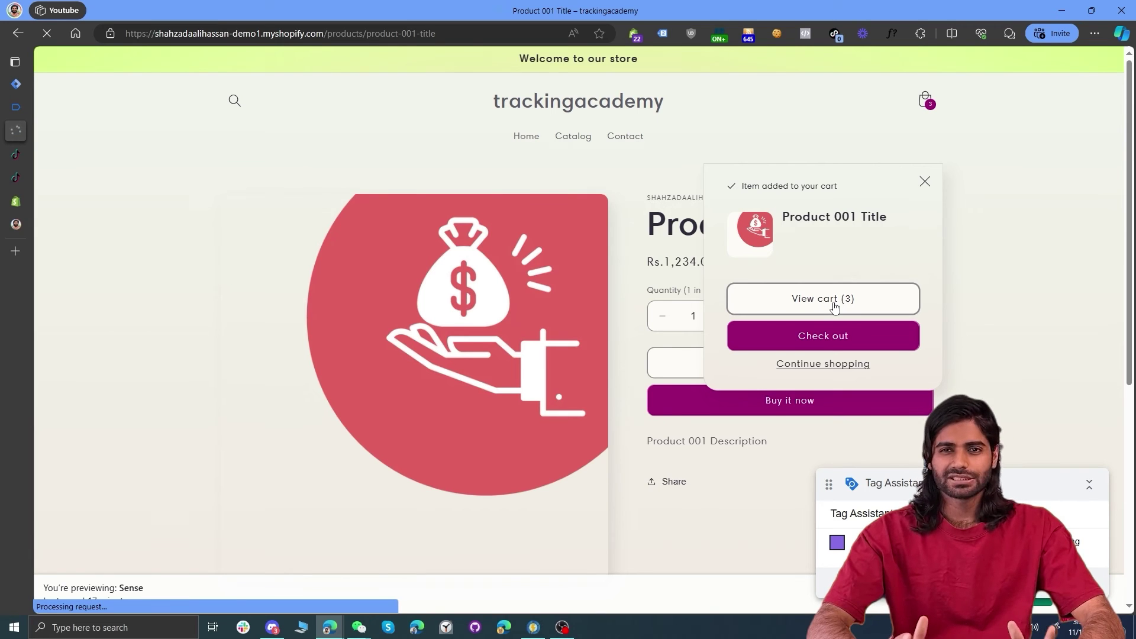
pyautogui.scroll(-3, 832, 338)
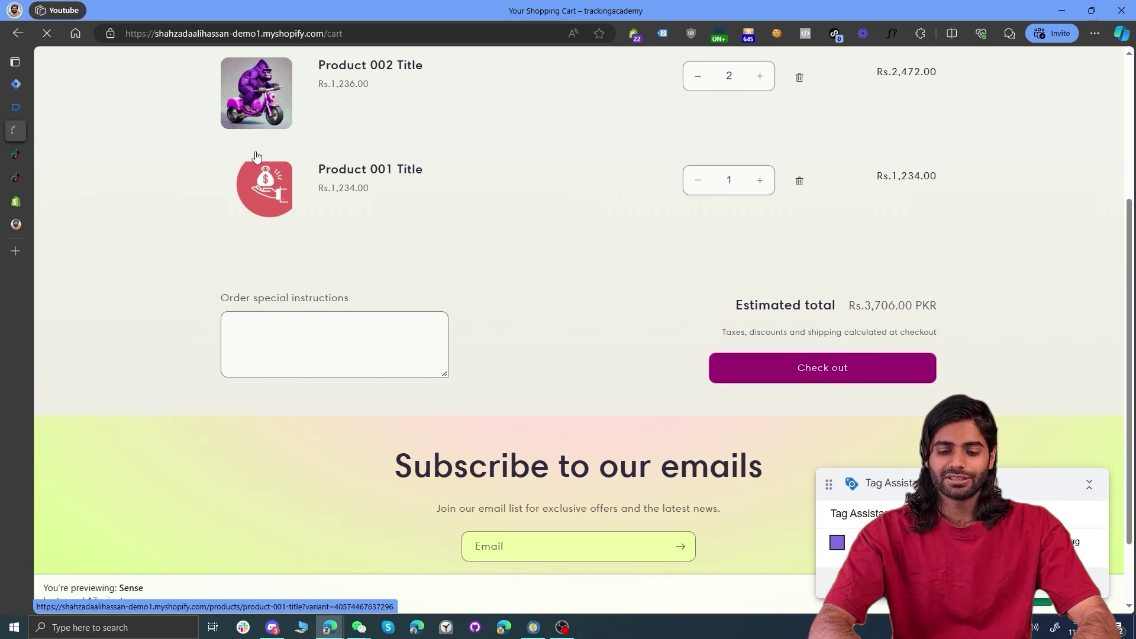
pyautogui.click(766, 377)
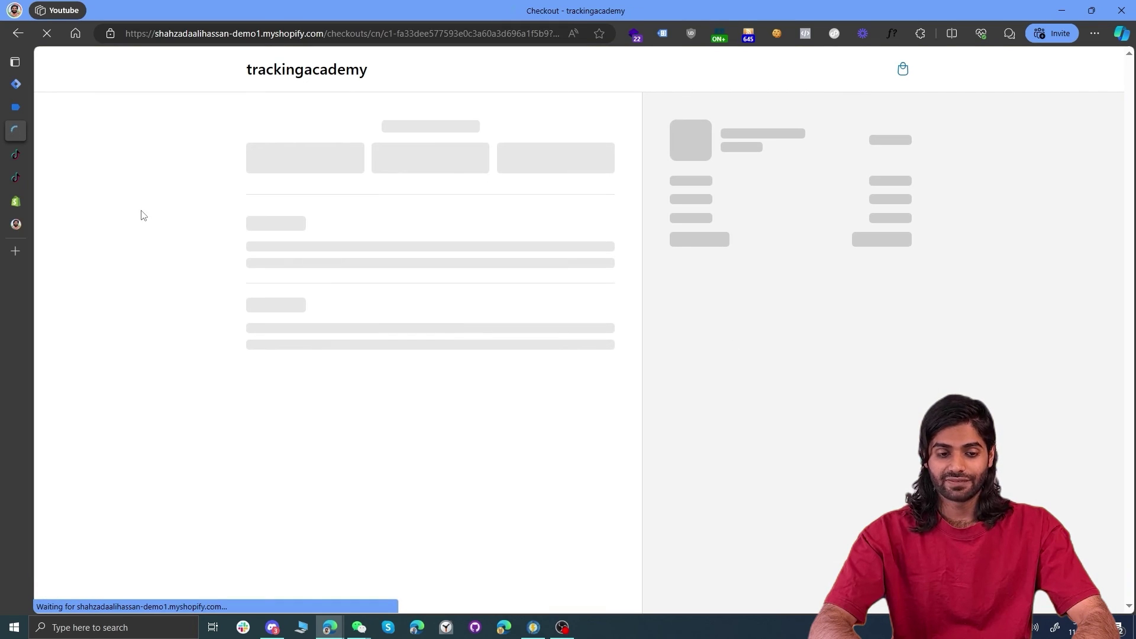
# Examine the custom_begin_checkout event in Tag Assistant, checking its fired tags and the items array in the API call
pyautogui.moveTo(2, 95)
pyautogui.click(54, 107)
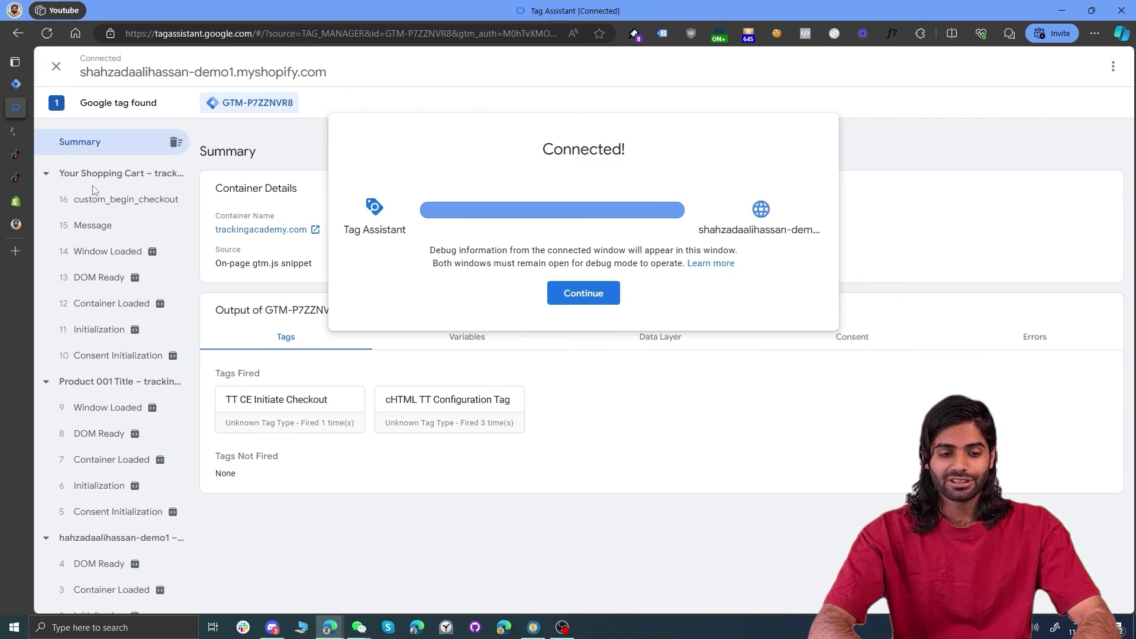
pyautogui.click(110, 201)
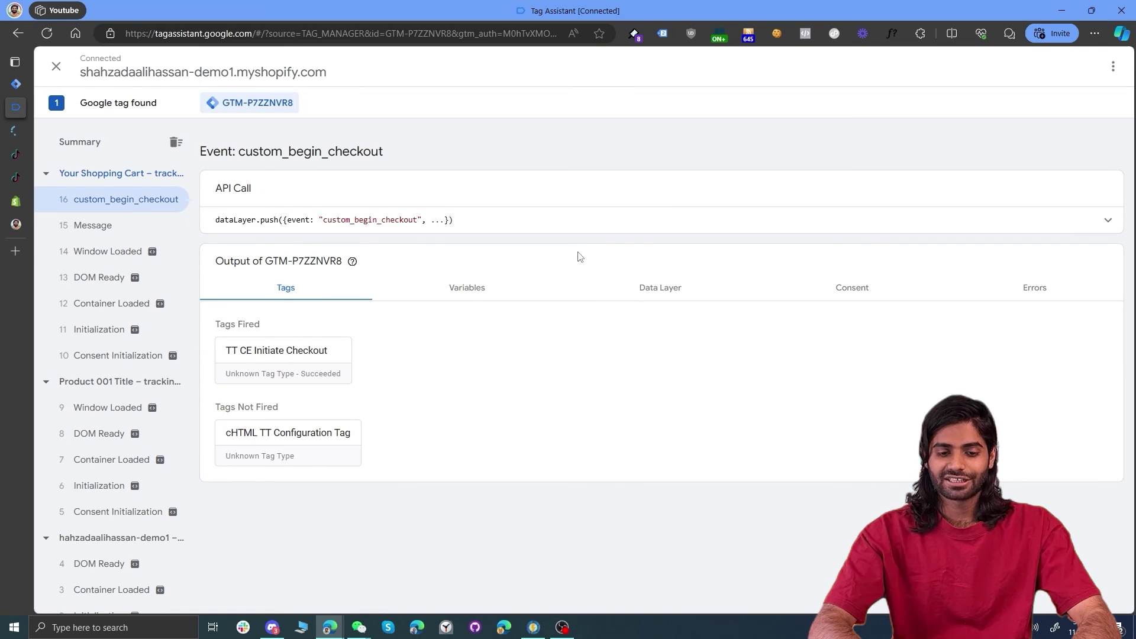
pyautogui.click(642, 223)
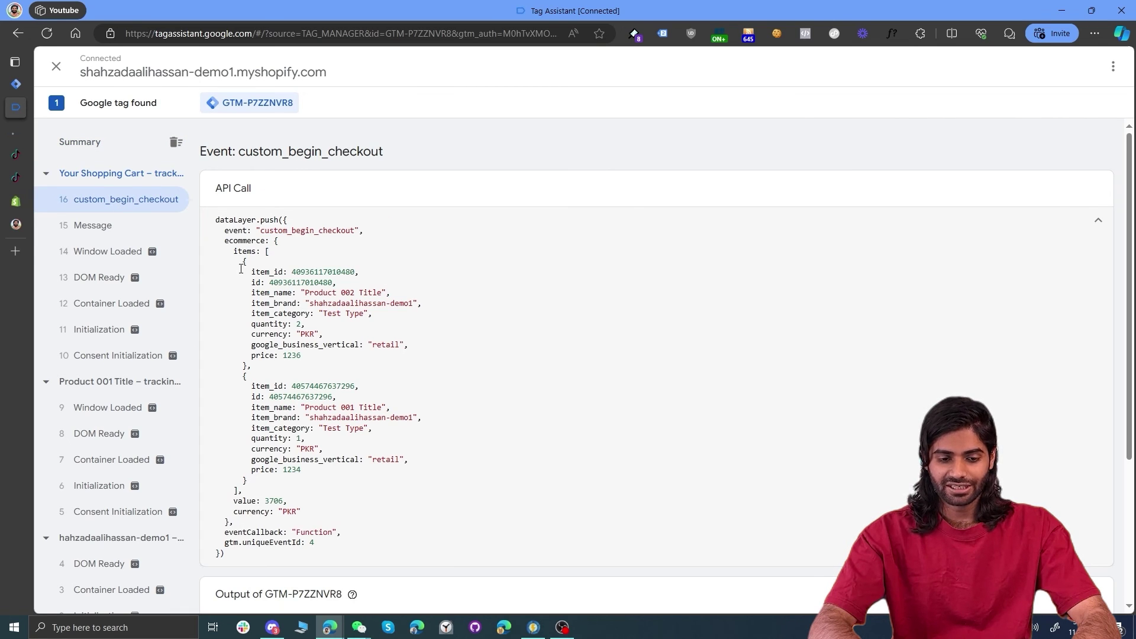
pyautogui.moveTo(244, 263); pyautogui.dragTo(243, 493)
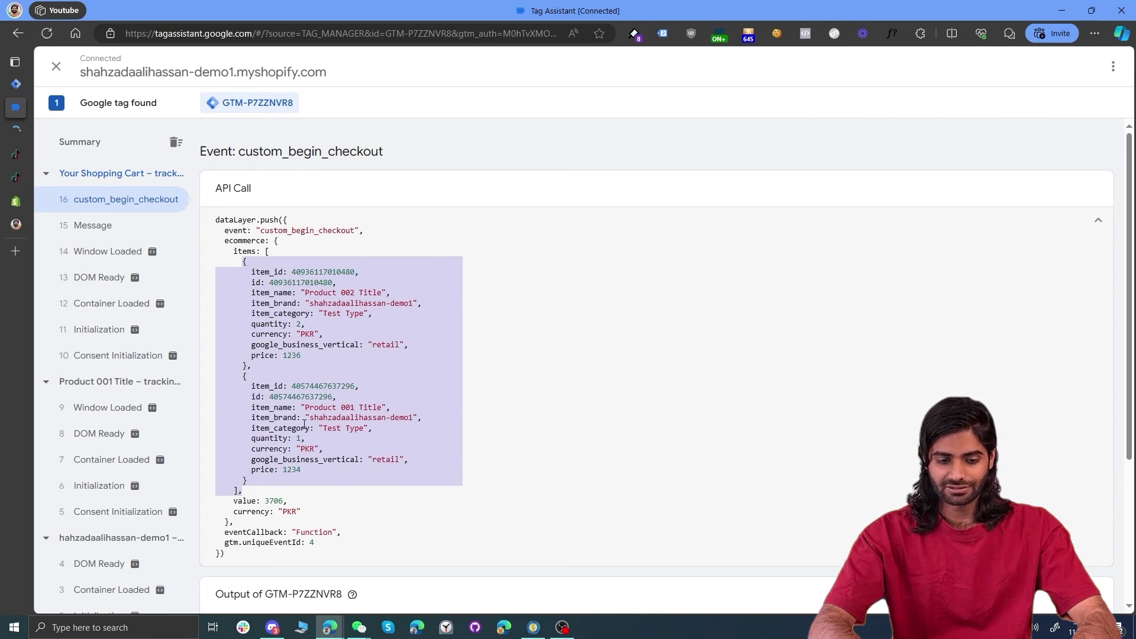
pyautogui.tripleClick(315, 324)
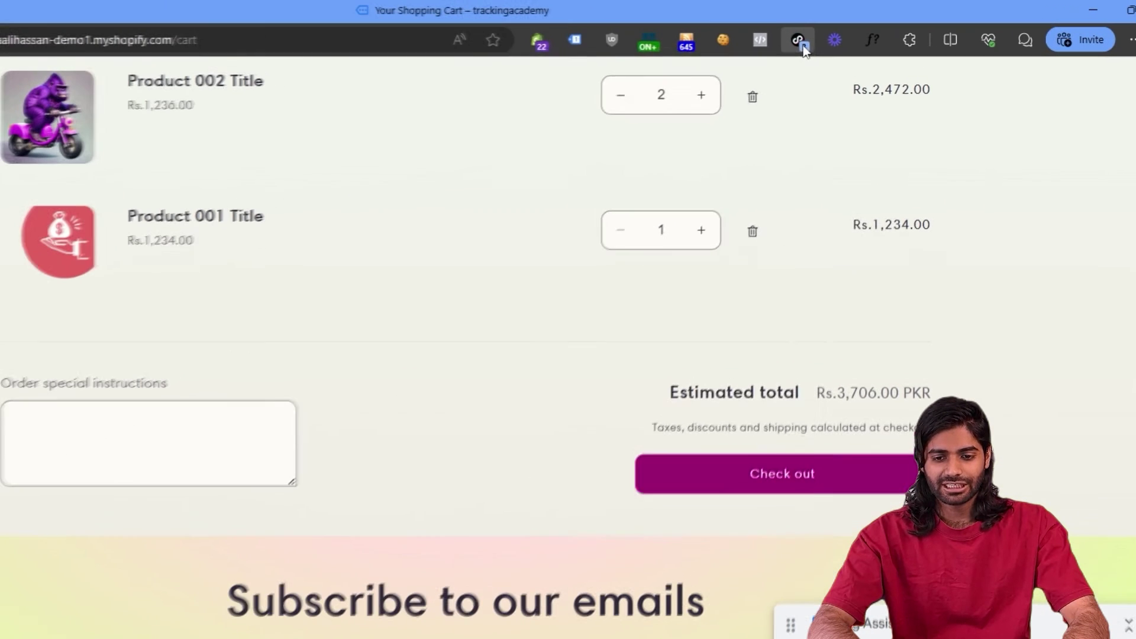
# Expand the Initiate Checkout event in TikTok Pixel Helper on the cart page and show its page URL and pixel code
pyautogui.click(838, 38)
pyautogui.scroll(-1, 591, 483)
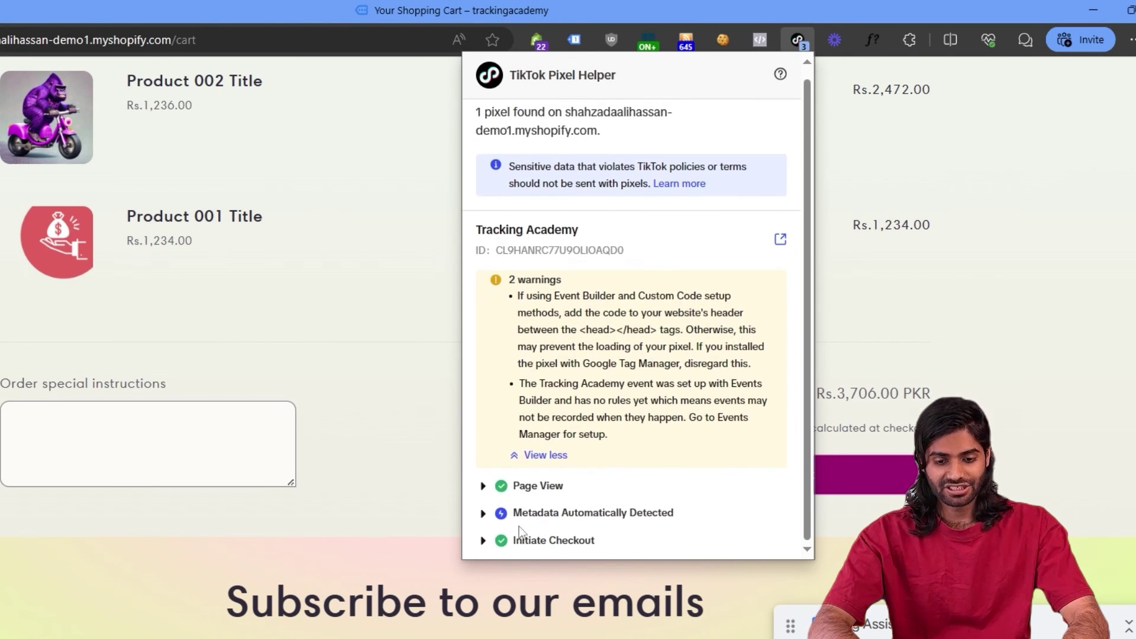
pyautogui.click(485, 542)
pyautogui.scroll(-4, 637, 485)
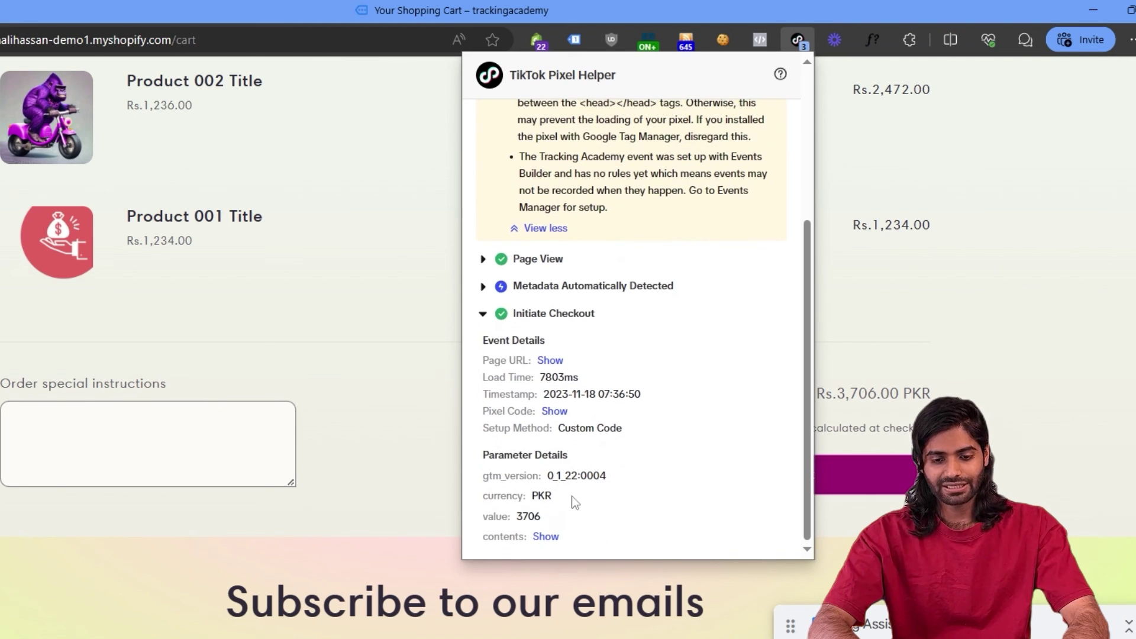
pyautogui.click(556, 410)
pyautogui.click(552, 361)
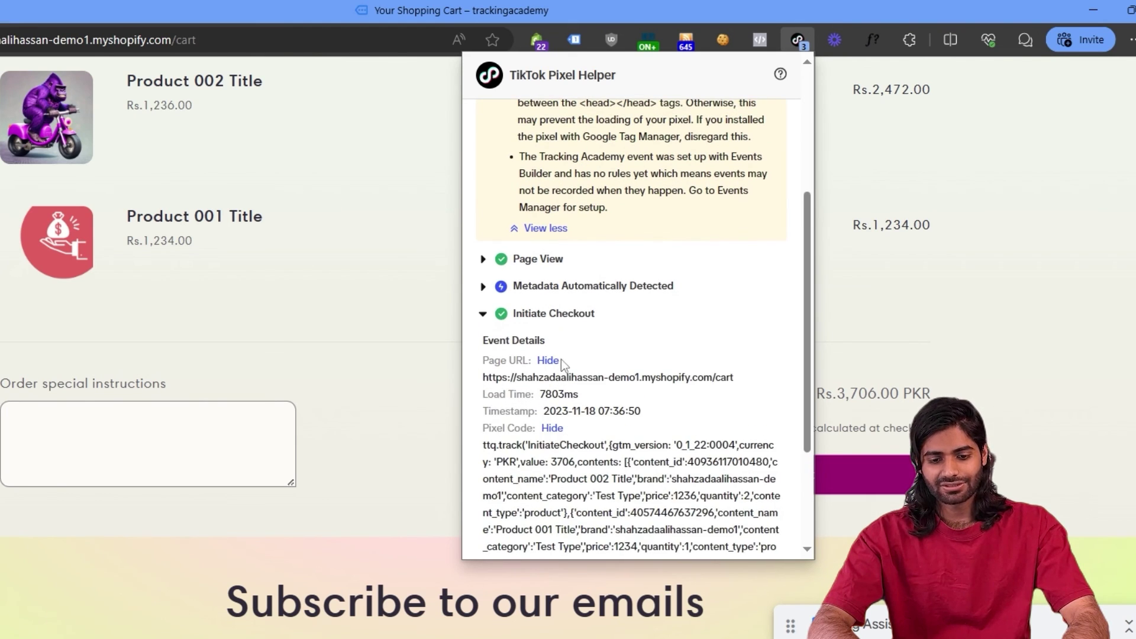
# Show the Initiate Checkout event's contents in TikTok Pixel Helper and check the currency, value and contents parameters
pyautogui.scroll(-2, 567, 435)
pyautogui.scroll(-2, 566, 435)
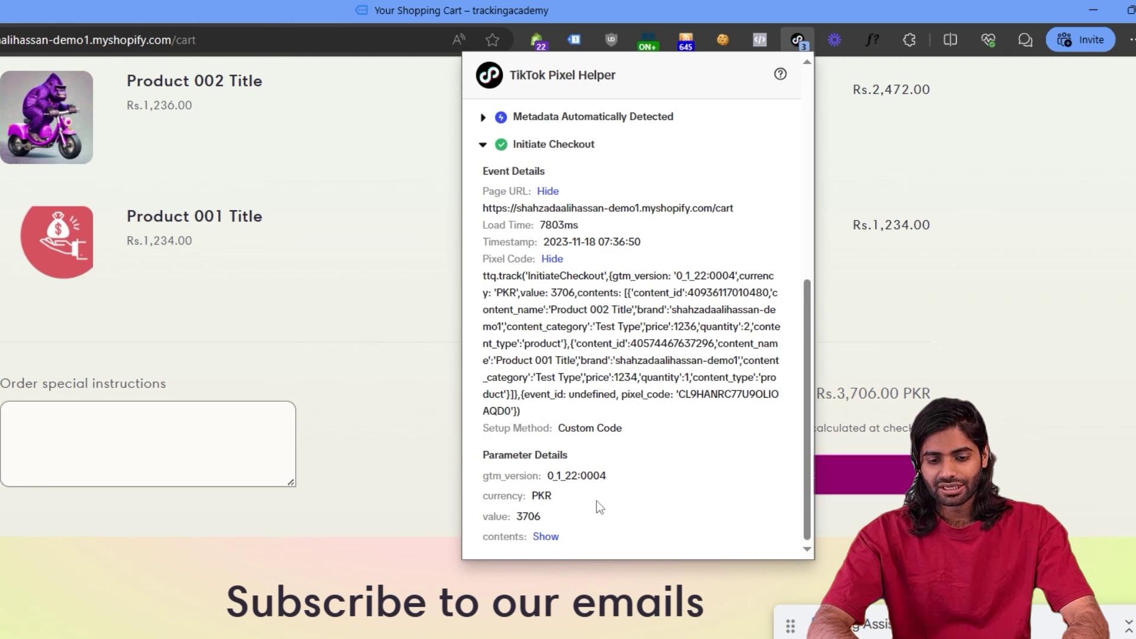
pyautogui.click(556, 542)
pyautogui.scroll(-3, 560, 544)
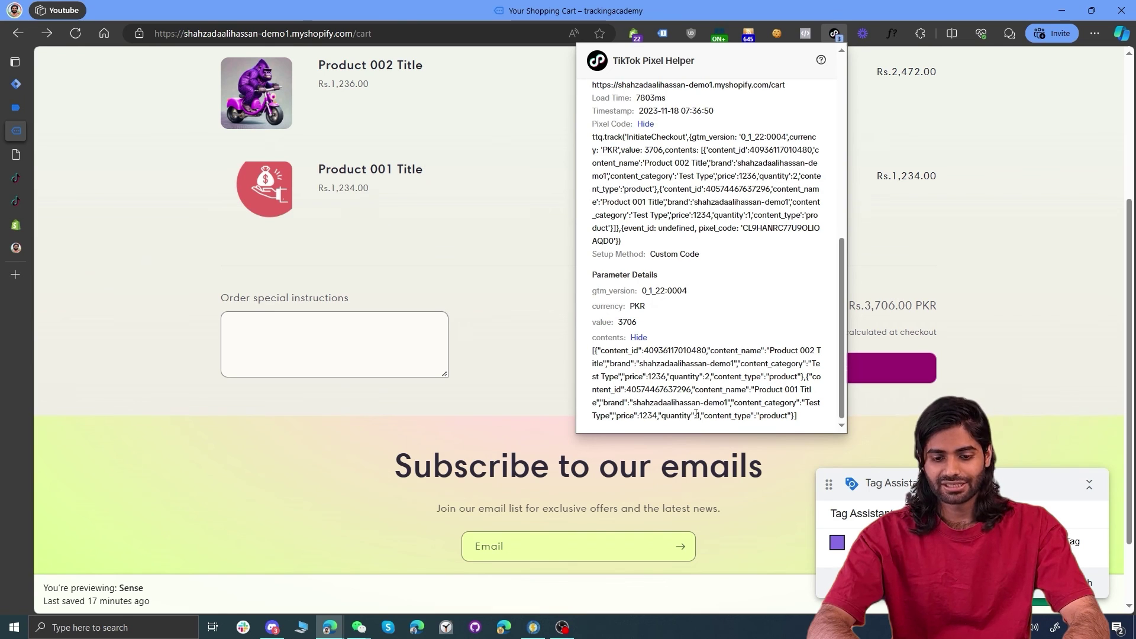
pyautogui.moveTo(646, 328); pyautogui.dragTo(608, 315)
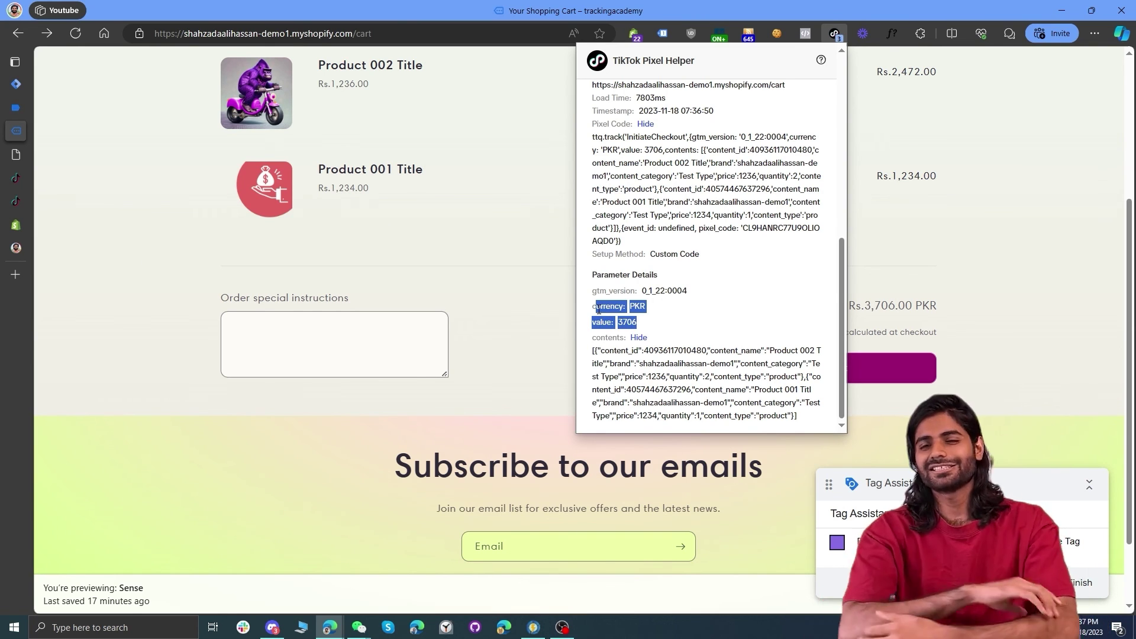
# Start submitting the Tag Manager workspace changes and name the version with the author's name in square brackets followed by "TT IC Event"
pyautogui.click(11, 89)
pyautogui.click(1092, 102)
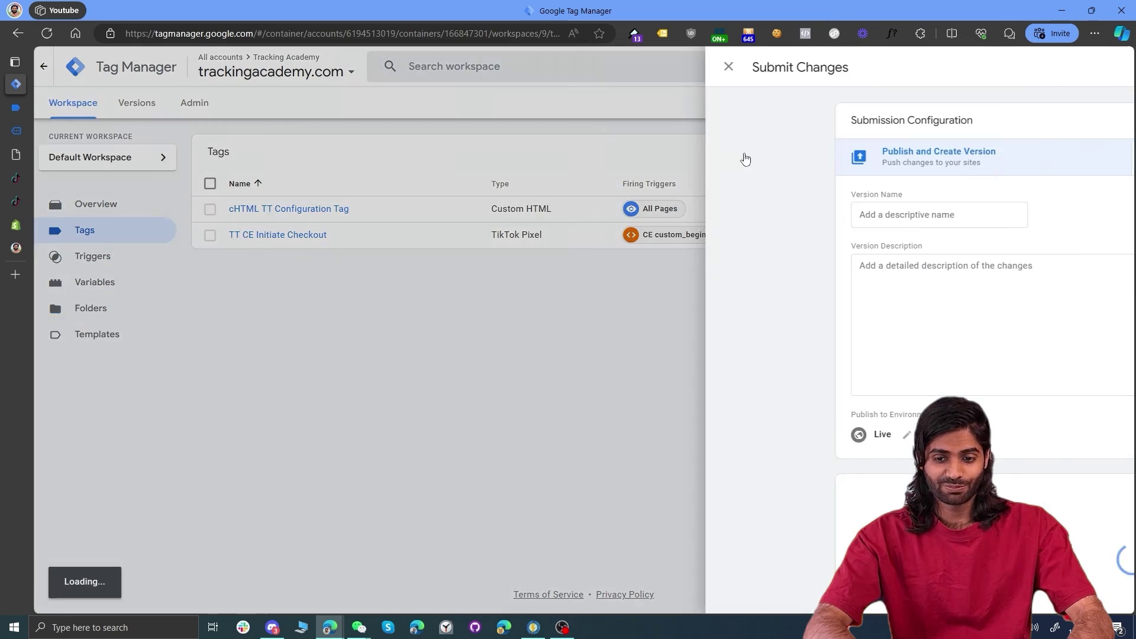
pyautogui.click(553, 208)
pyautogui.write('[')
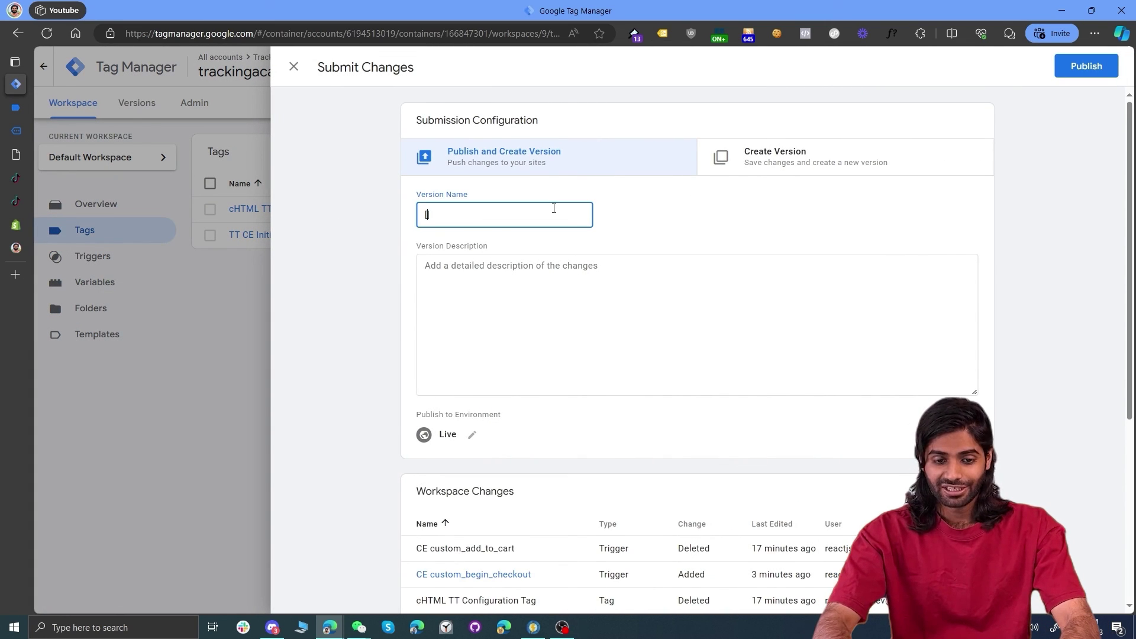
pyautogui.write('ShahzadaA')
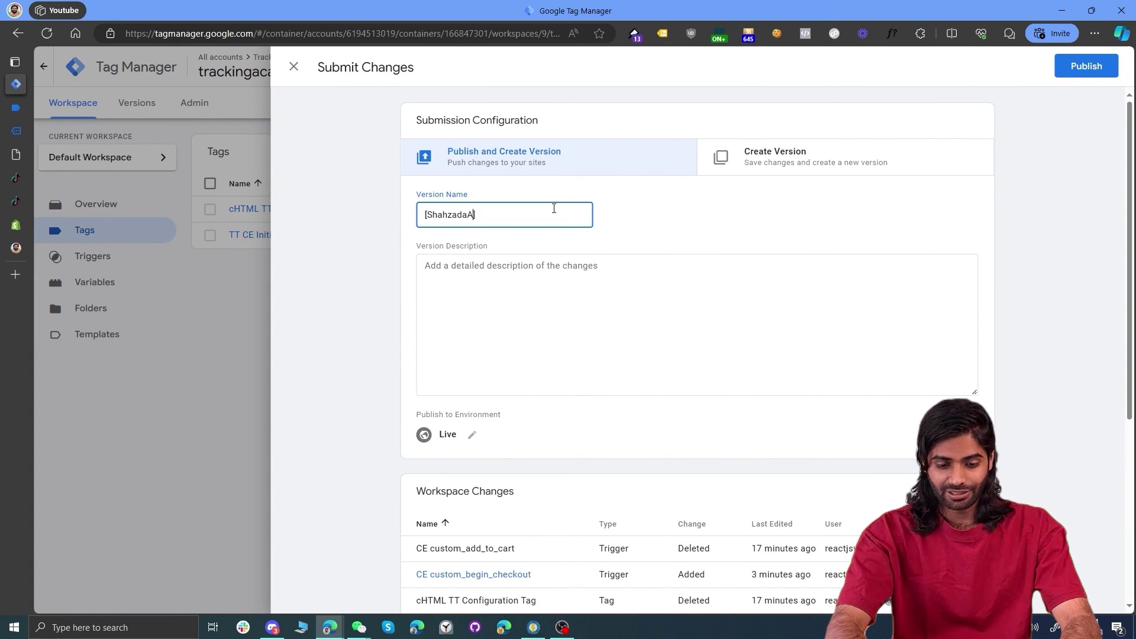
pyautogui.write('liHassan] In')
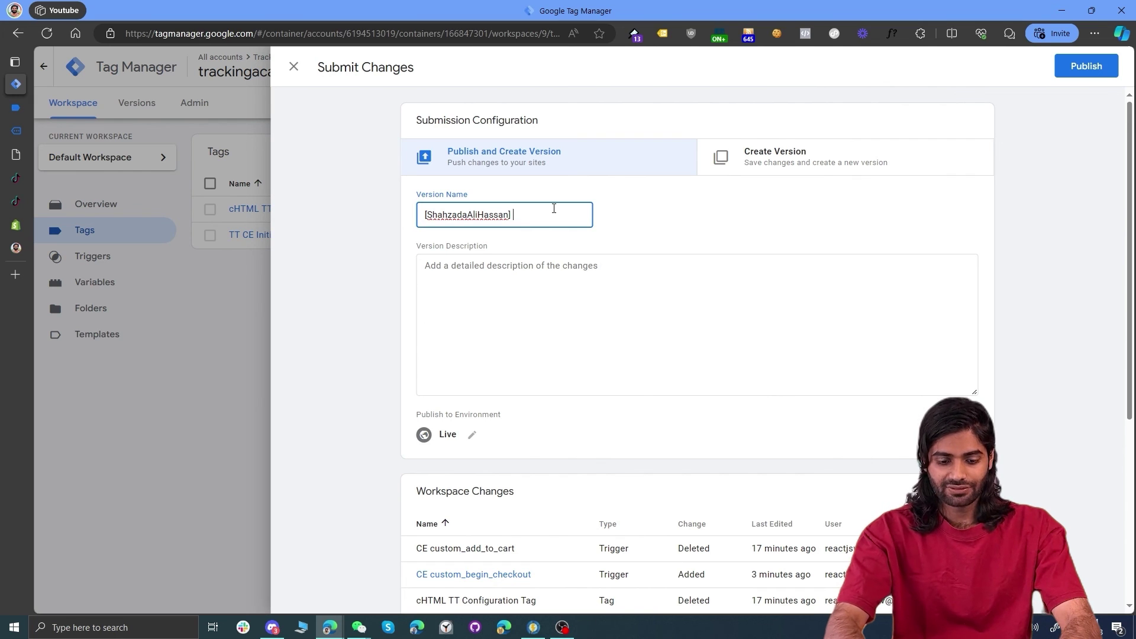
pyautogui.write(' TT IC Event')
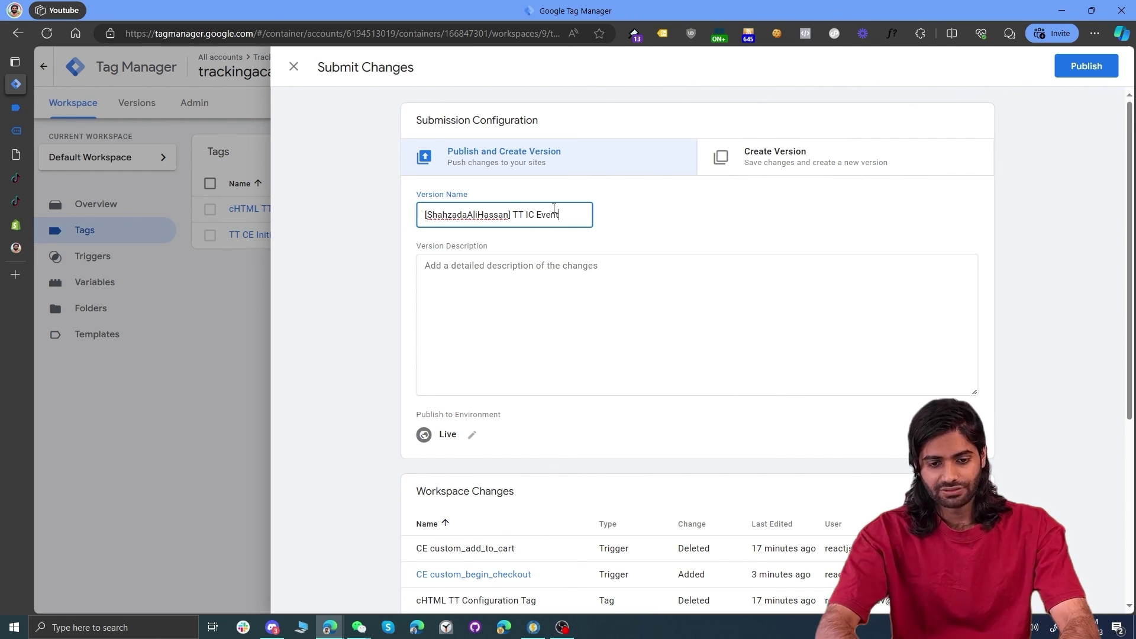